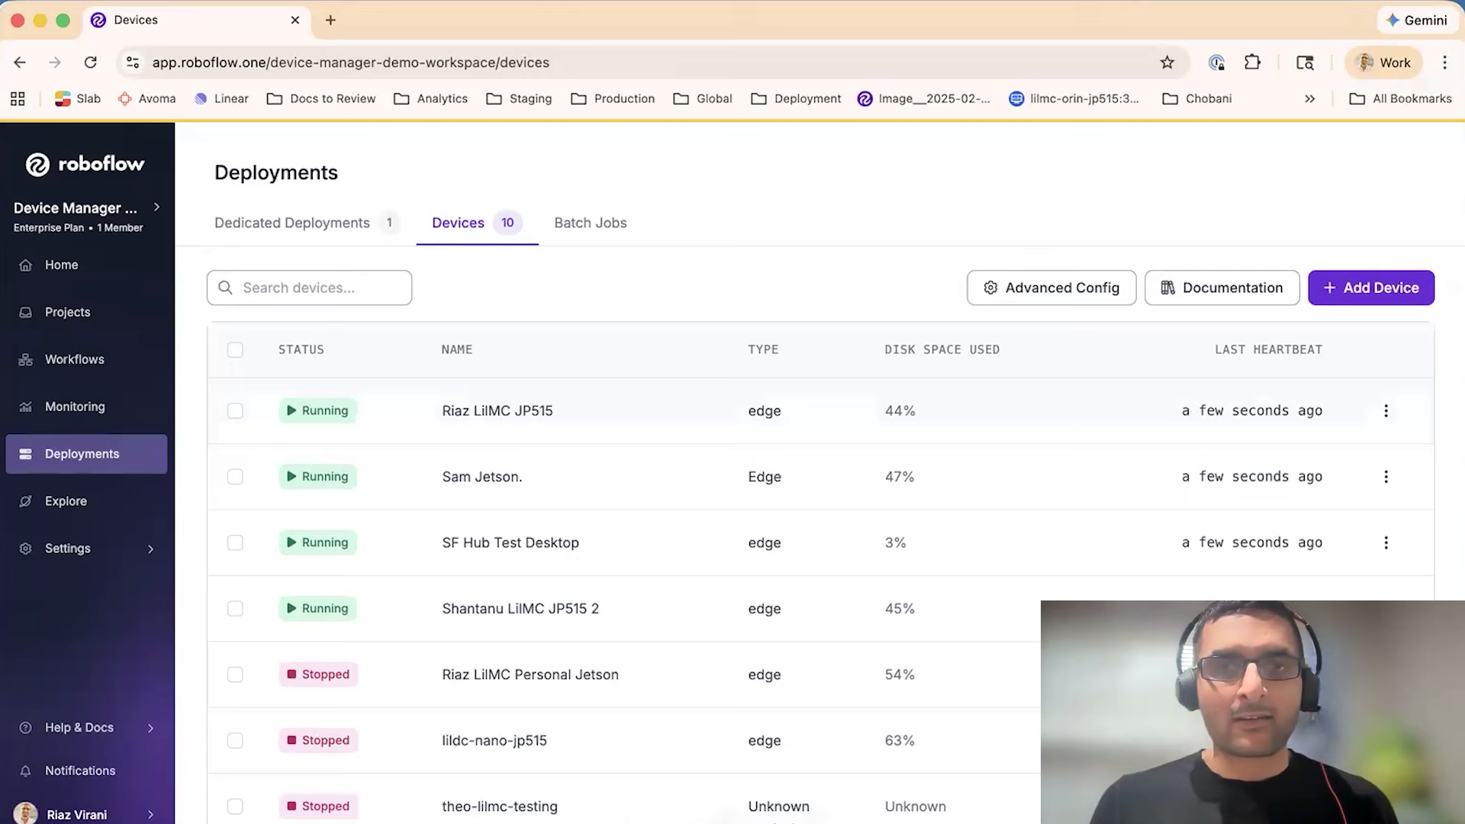
# - Switch to the device's terminal session and list the home directory contents
pyautogui.press('super+Tab')
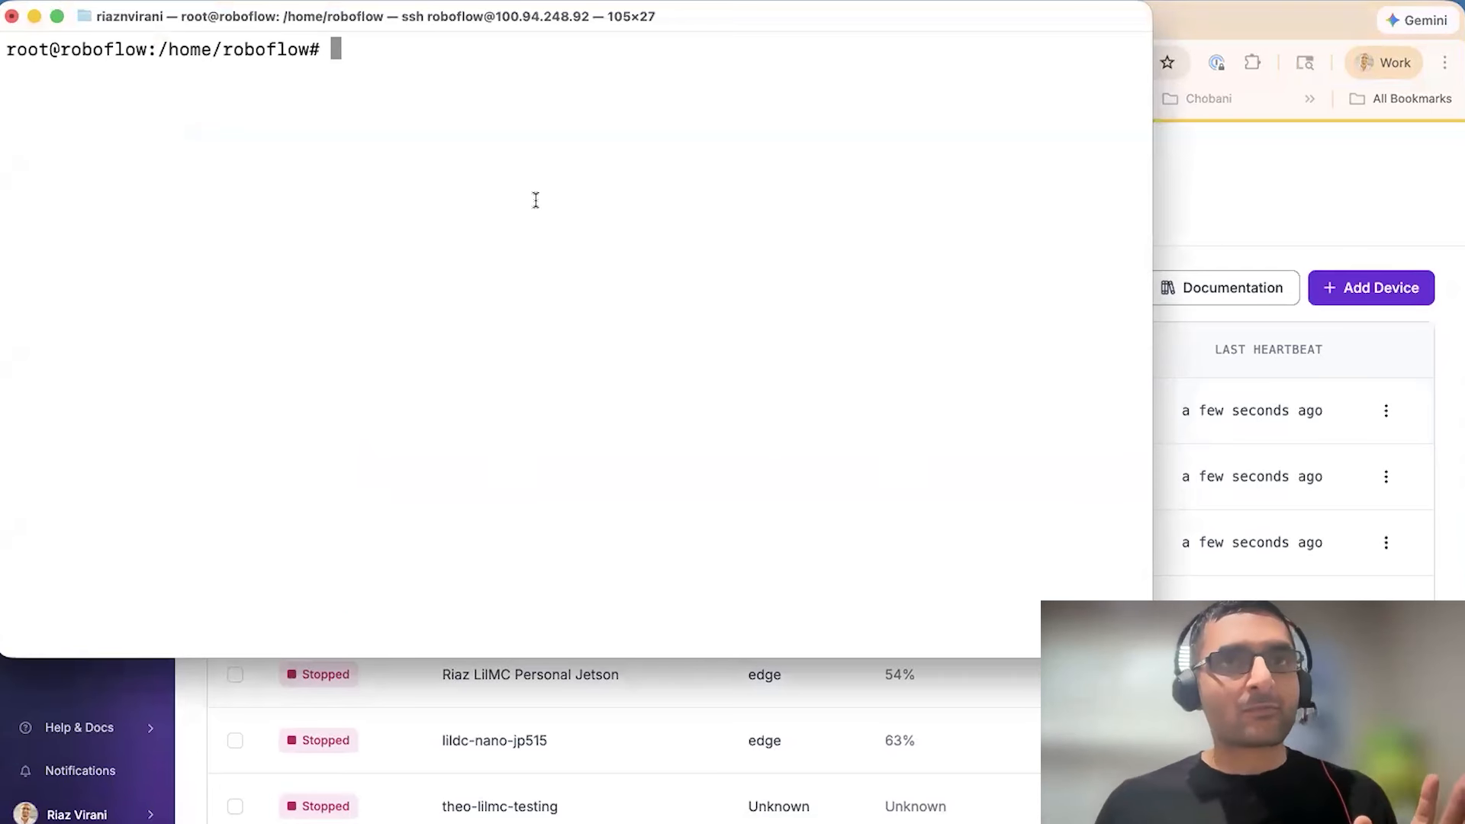
pyautogui.write('ls')
pyautogui.press('Return')
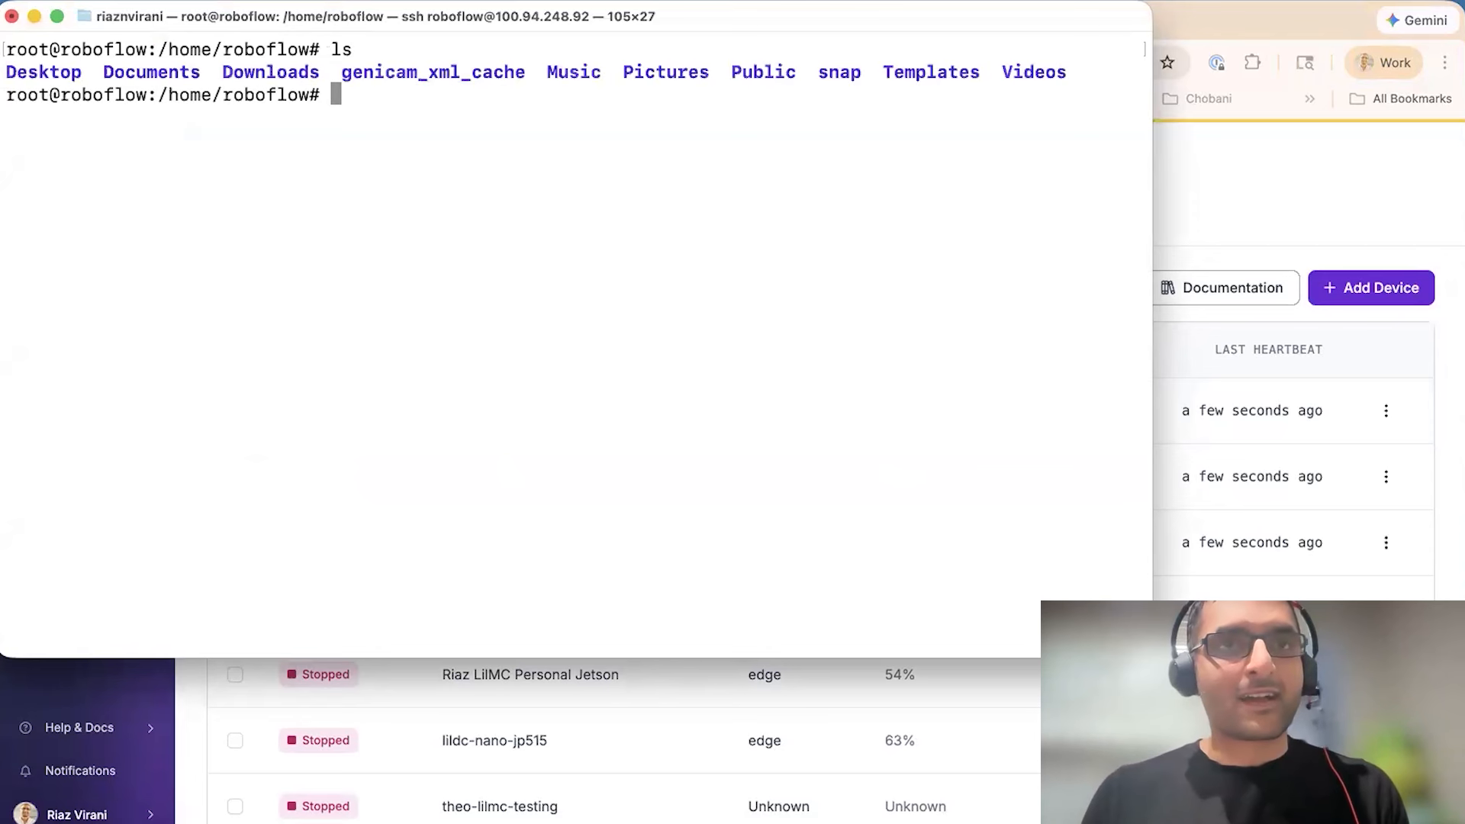
# - Add a new device, naming it with the owner's name followed by LilMC J4012, and generate its setup command
pyautogui.click(1213, 223)
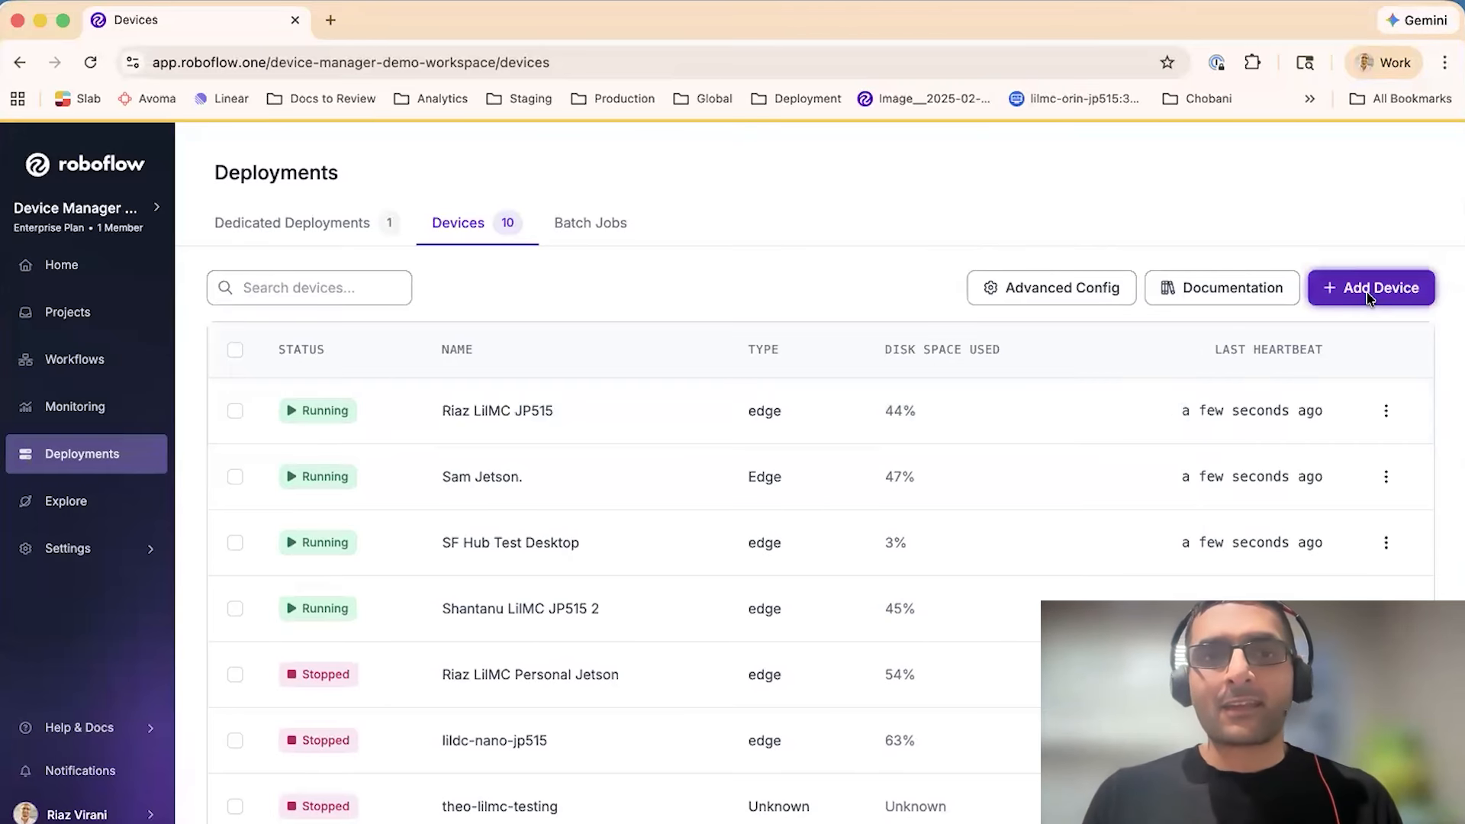
pyautogui.click(1368, 289)
pyautogui.write('Riaz LilMC J4012')
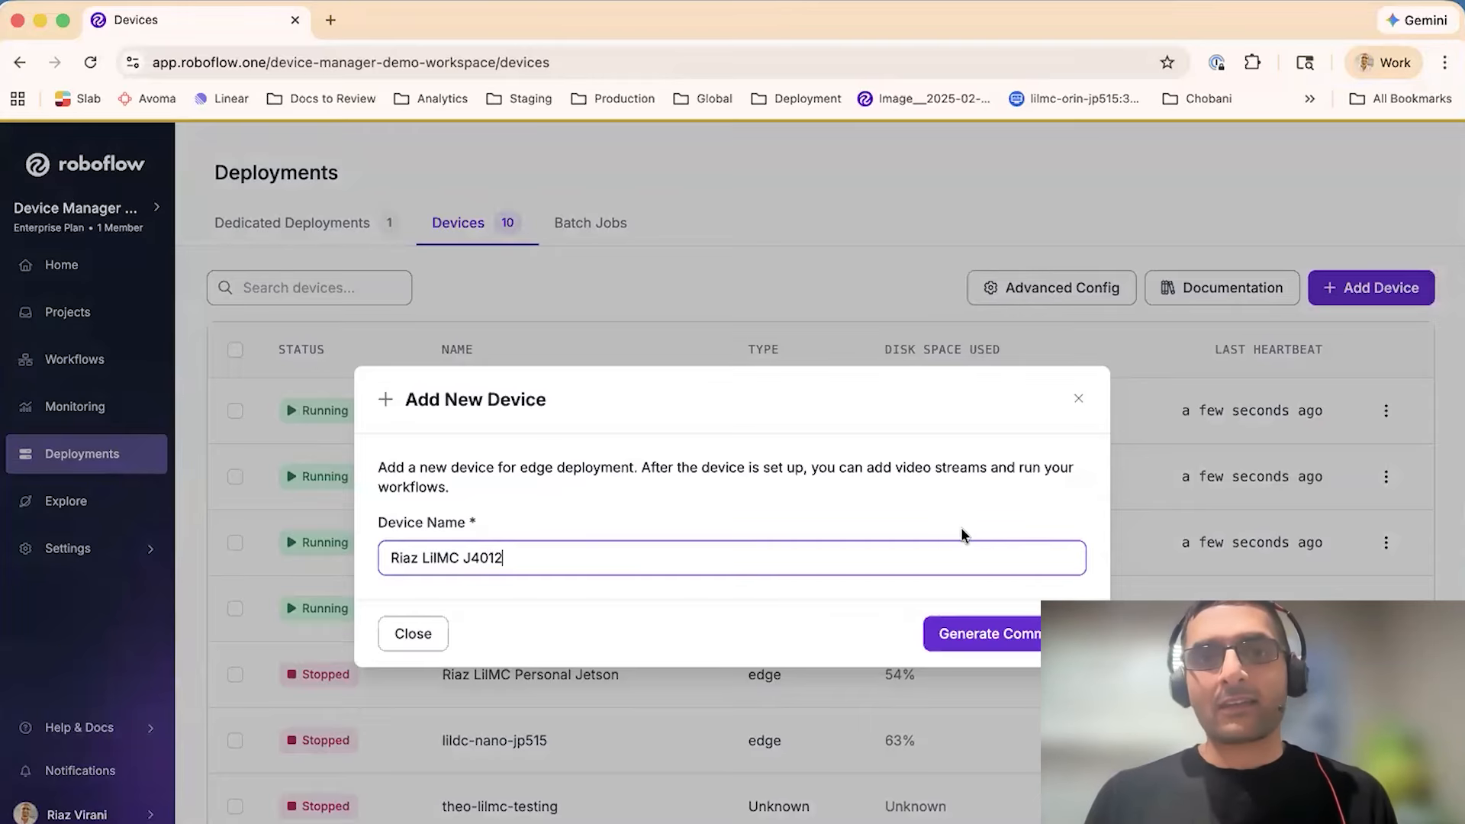
pyautogui.click(1000, 627)
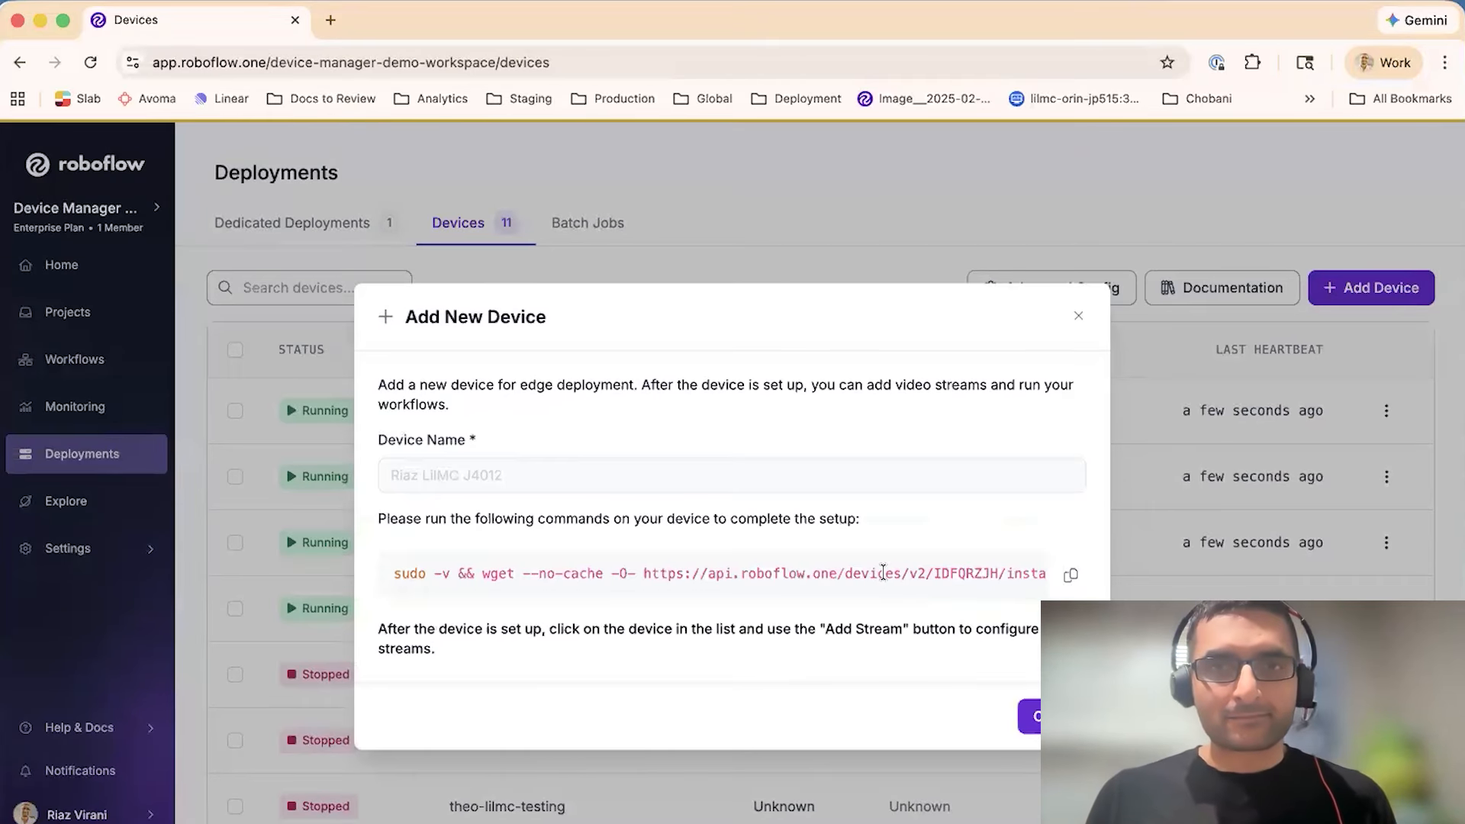
# - Copy the generated device setup command and run it in the terminal
pyautogui.hscroll(4, 883, 573)
pyautogui.hscroll(-4, 882, 573)
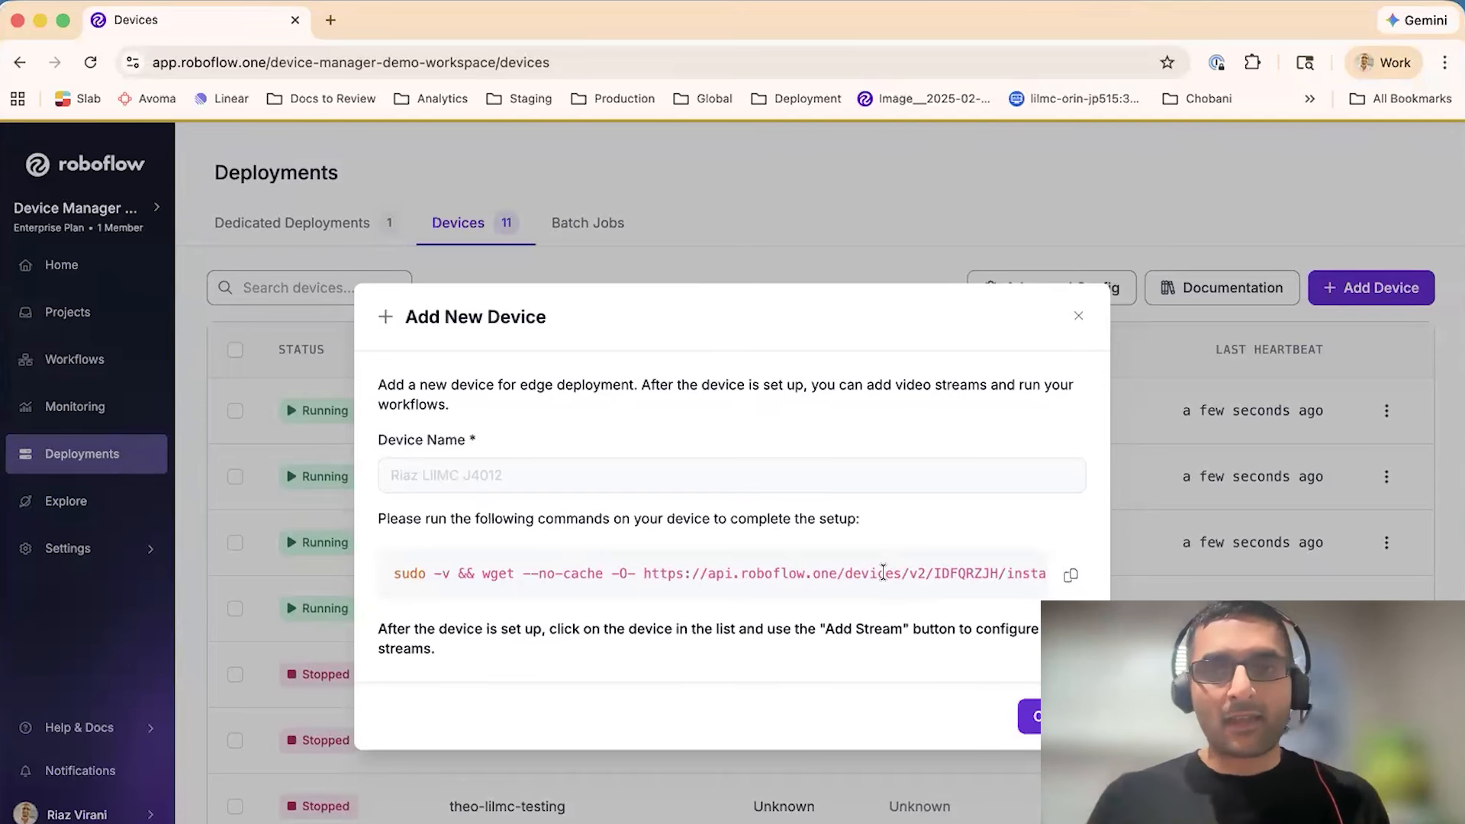
pyautogui.tripleClick(883, 572)
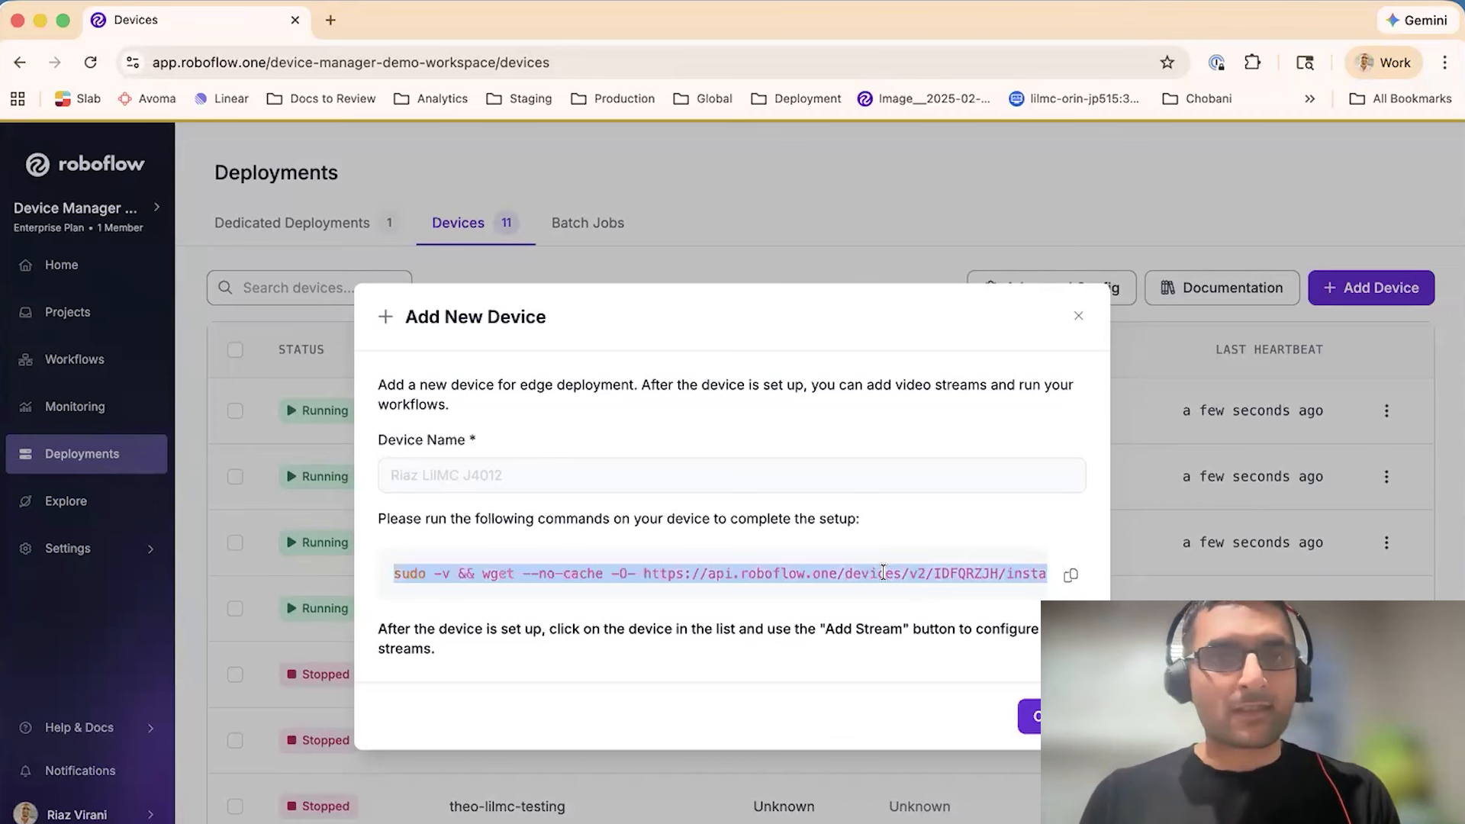
pyautogui.press('super+Tab')
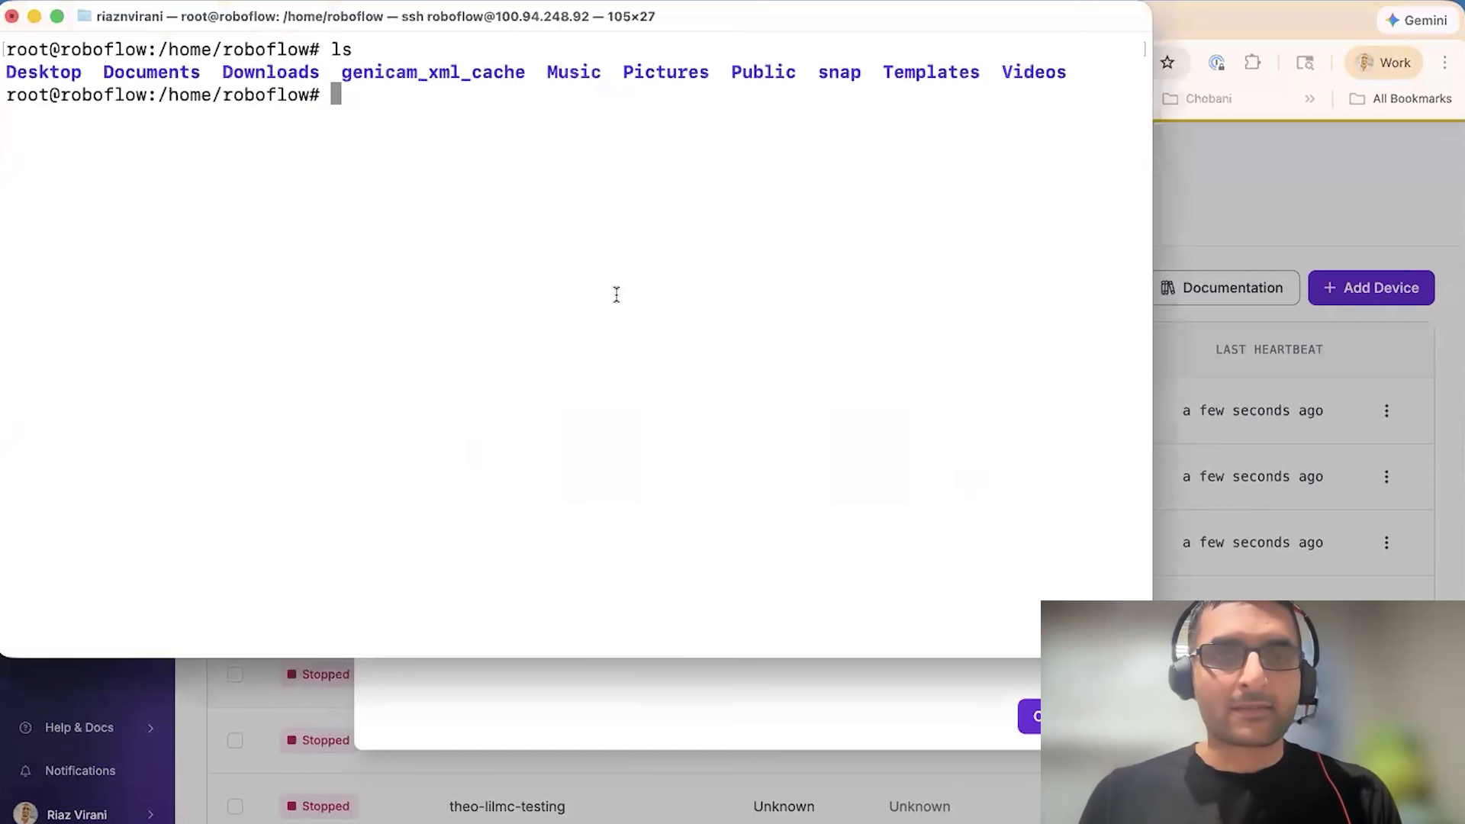
pyautogui.write('sudo -v && wget --no-cache -O- https://api.roboflow.one/devices/v2/IDFQRZJH/install.sh | sudo bash')
pyautogui.press('Return')
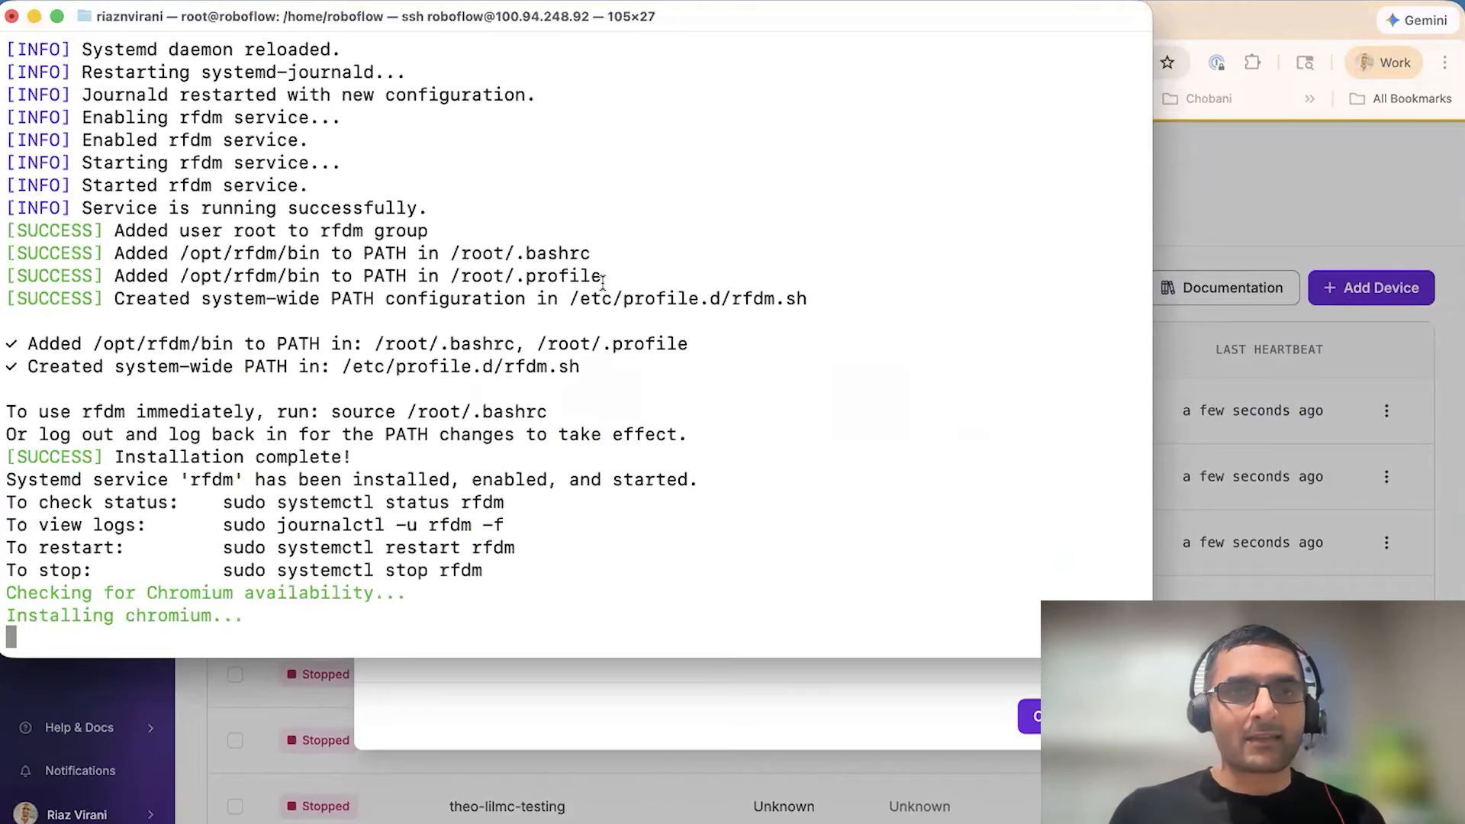
pyautogui.press('Return')
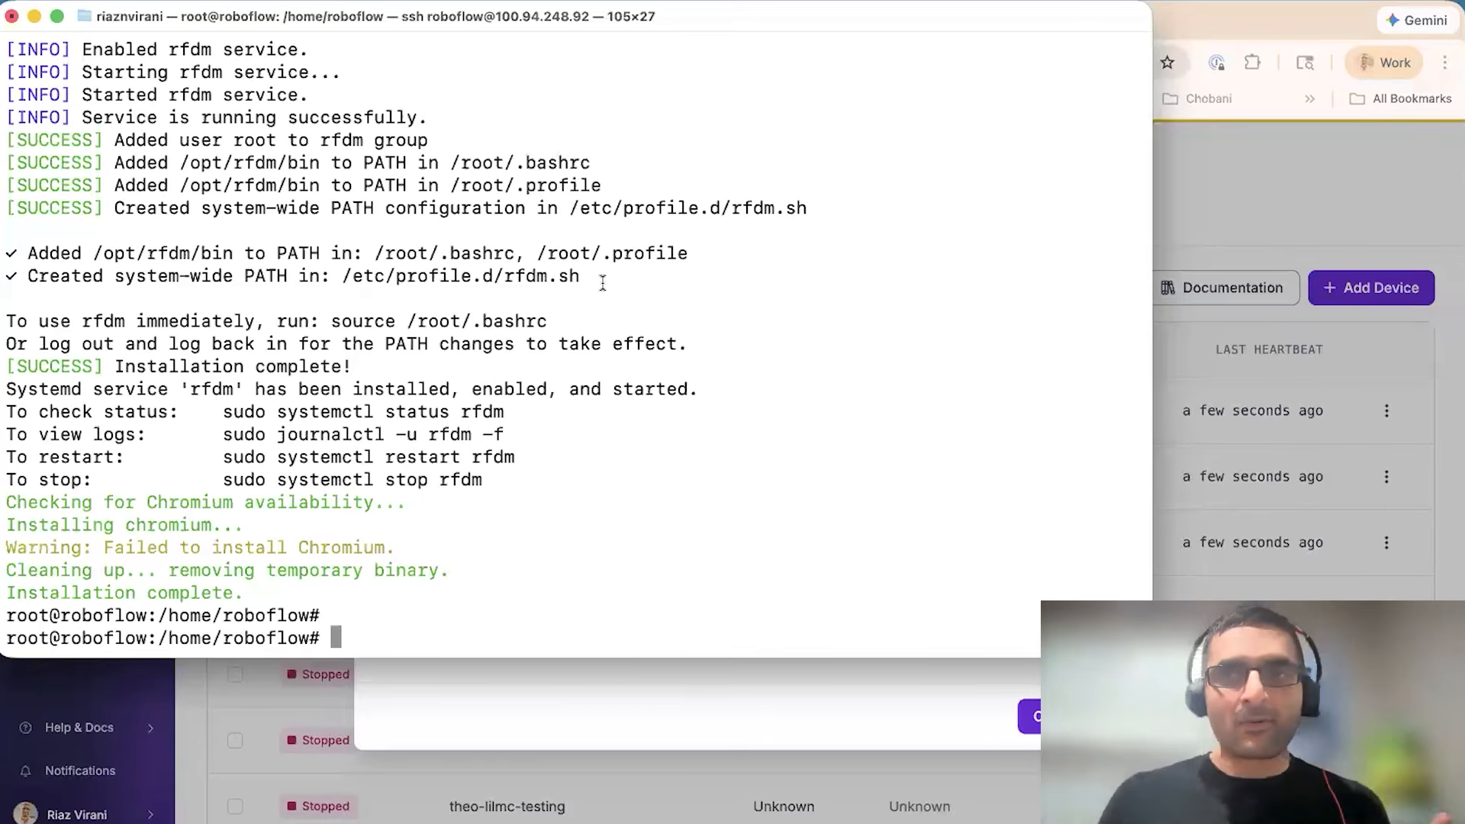
# - Close the Add New Device dialog and reload the devices list
pyautogui.click(836, 678)
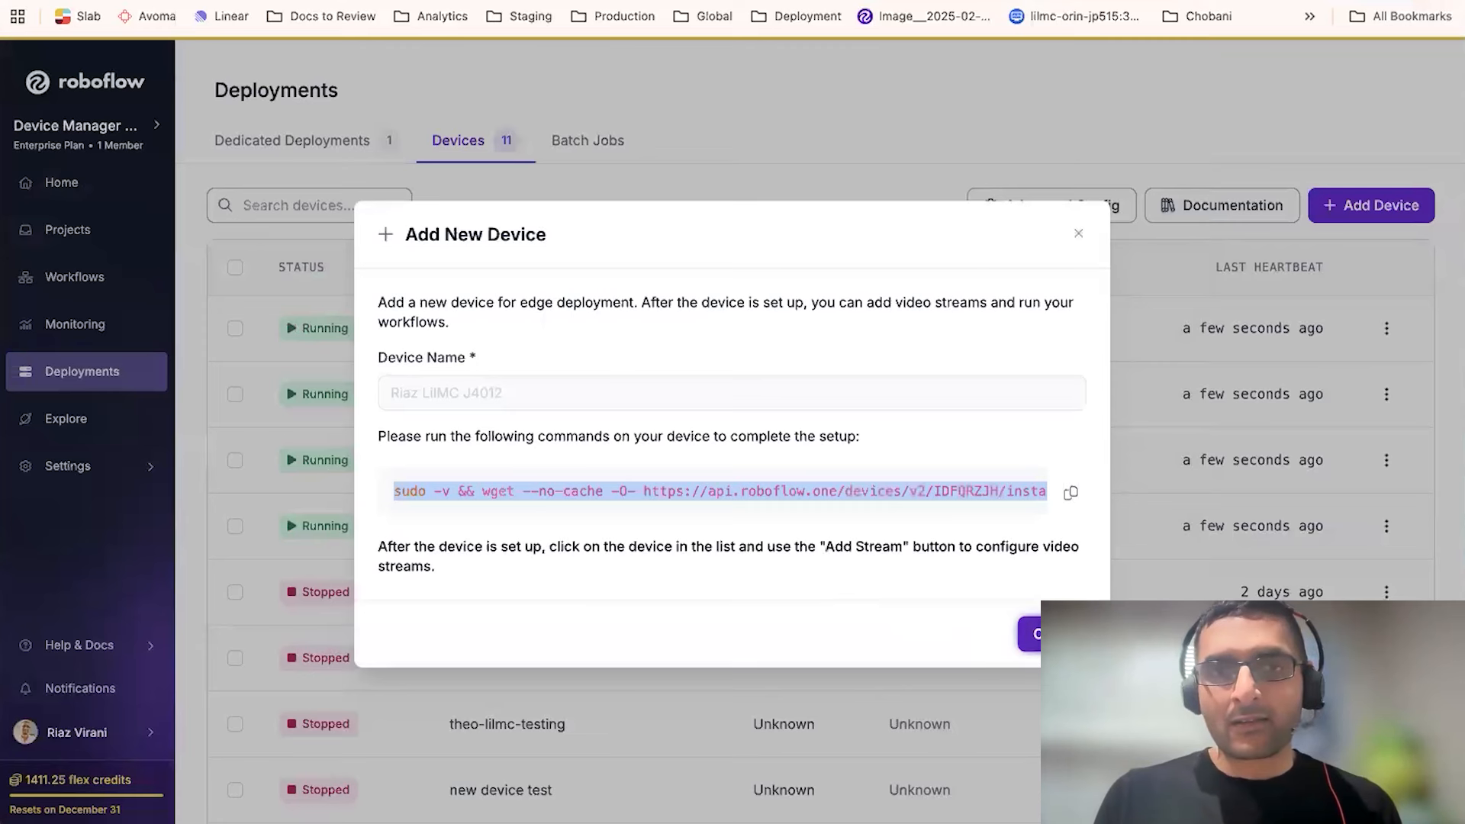
pyautogui.click(1047, 717)
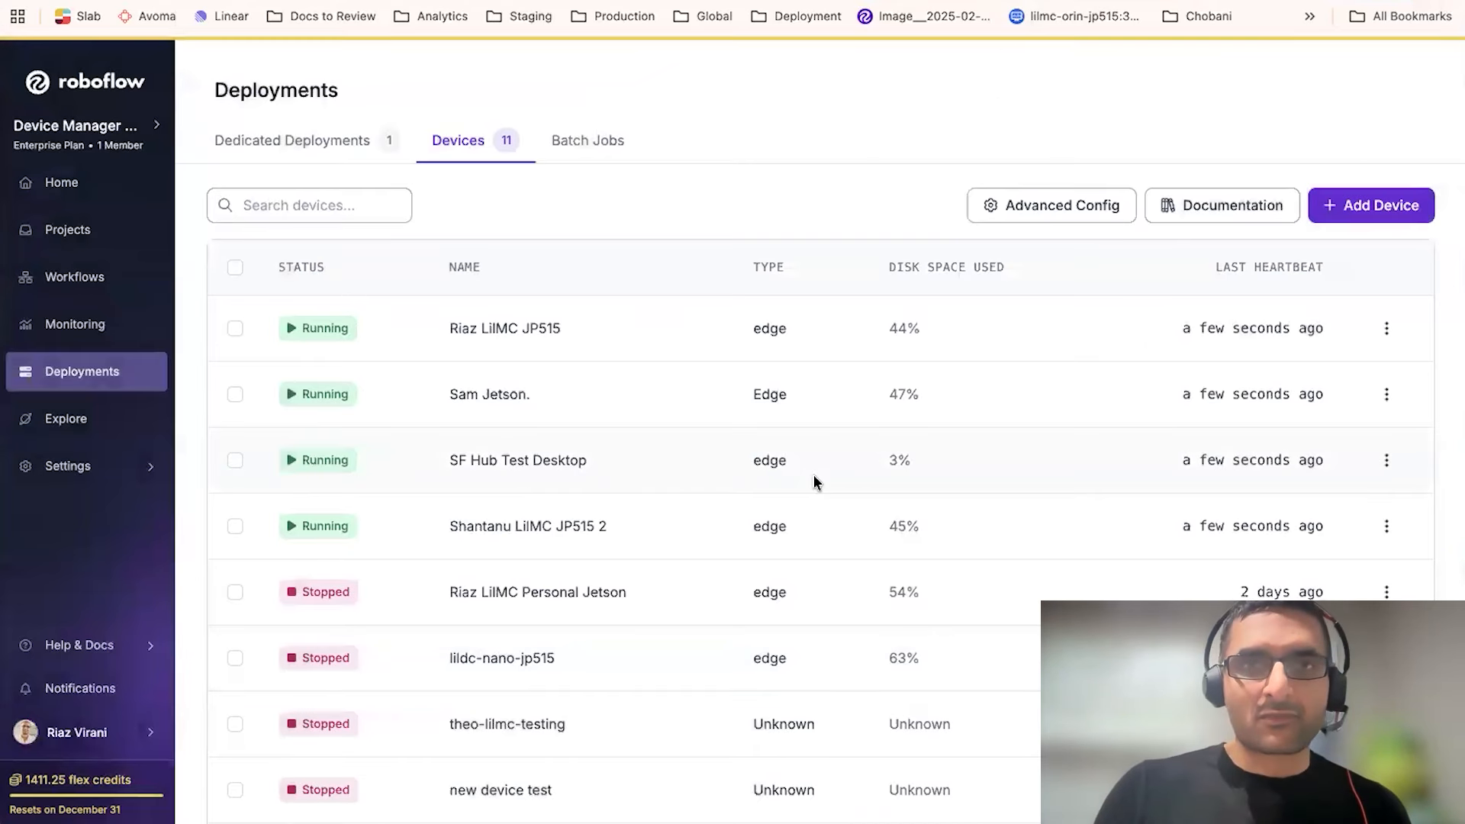
pyautogui.press('super+r')
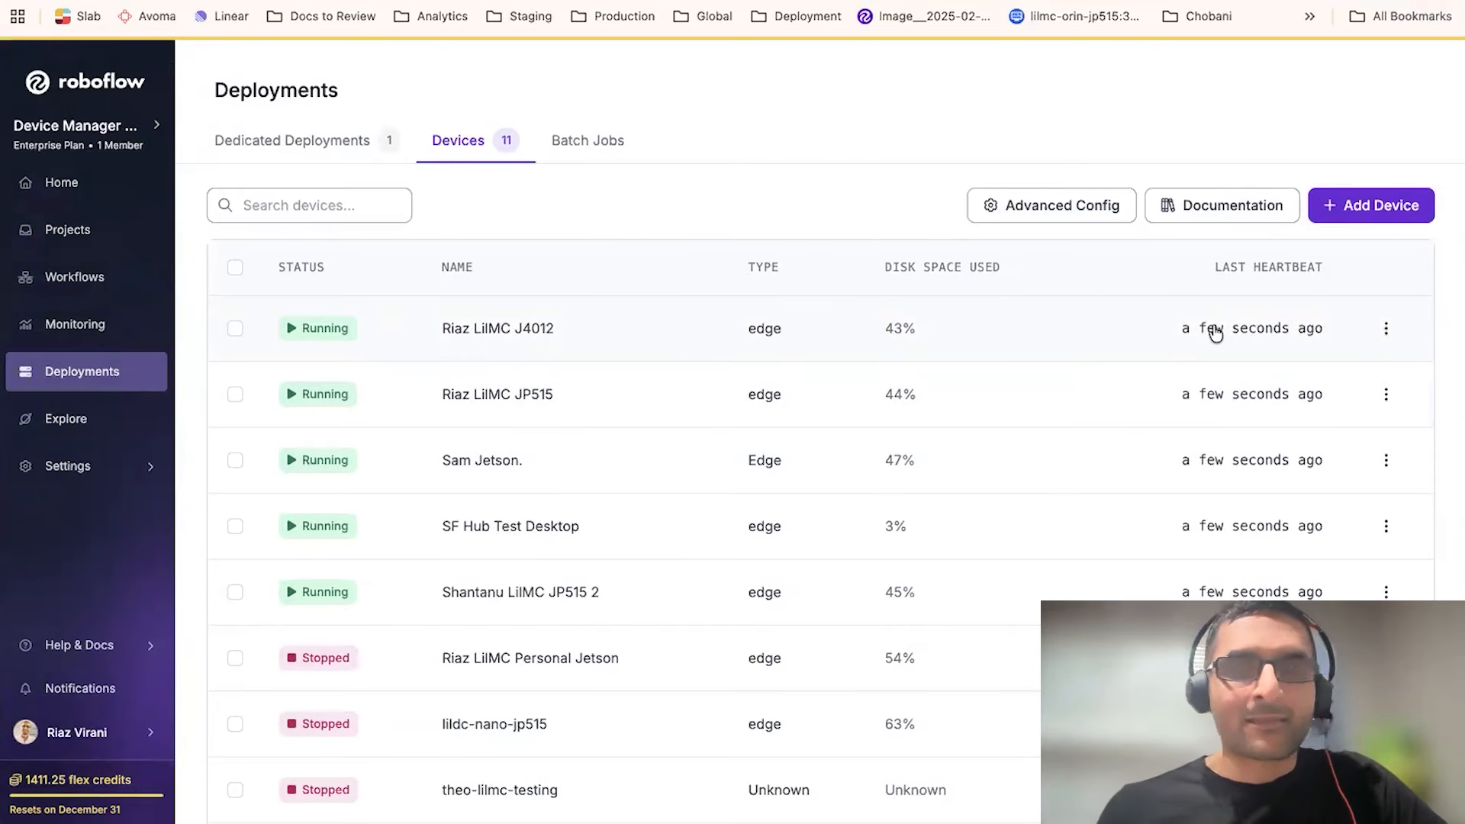
# - Review the actions menu of the newly added J4012 device
pyautogui.moveTo(1215, 333)
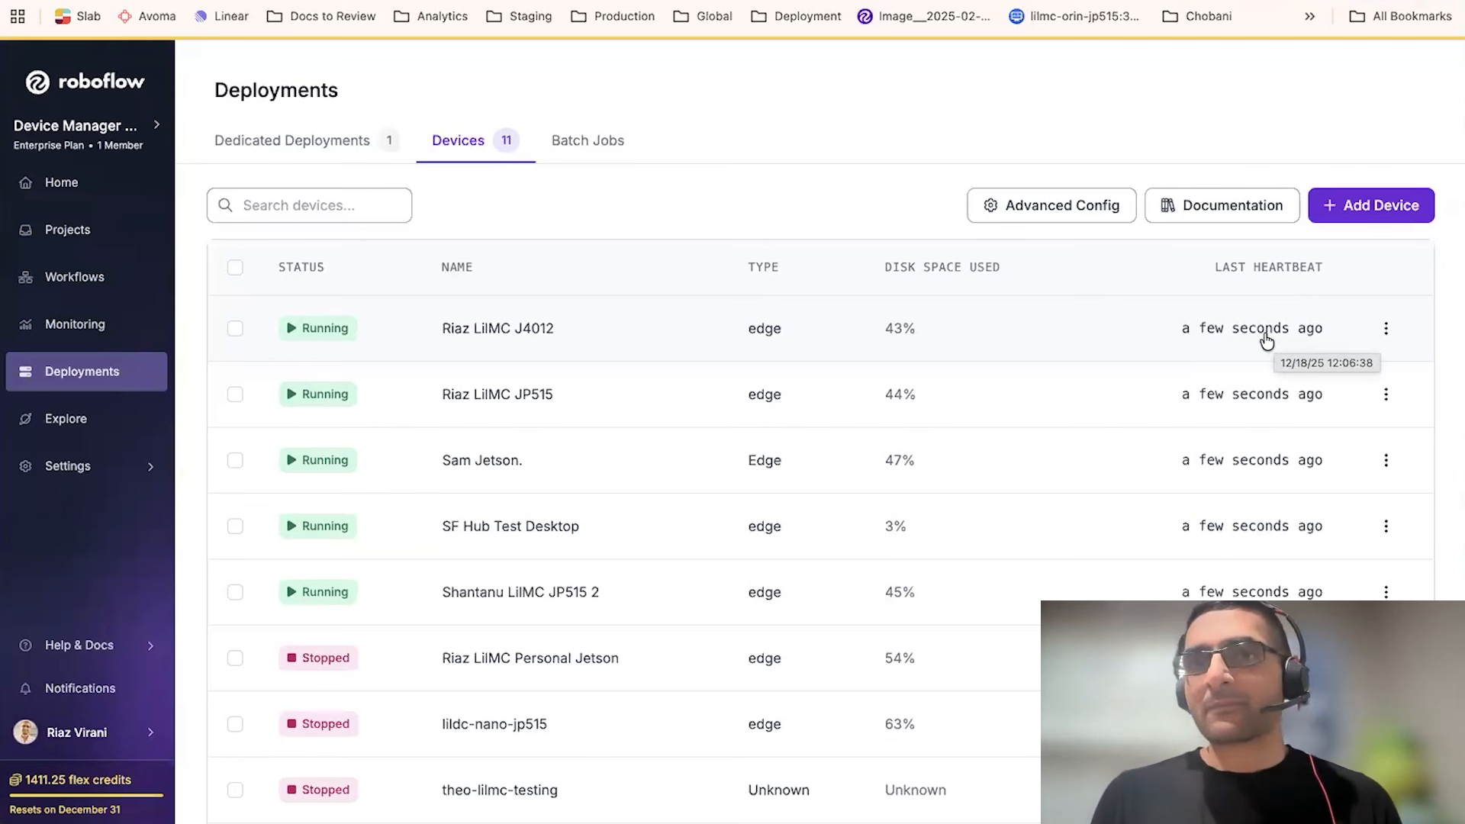
pyautogui.click(1385, 338)
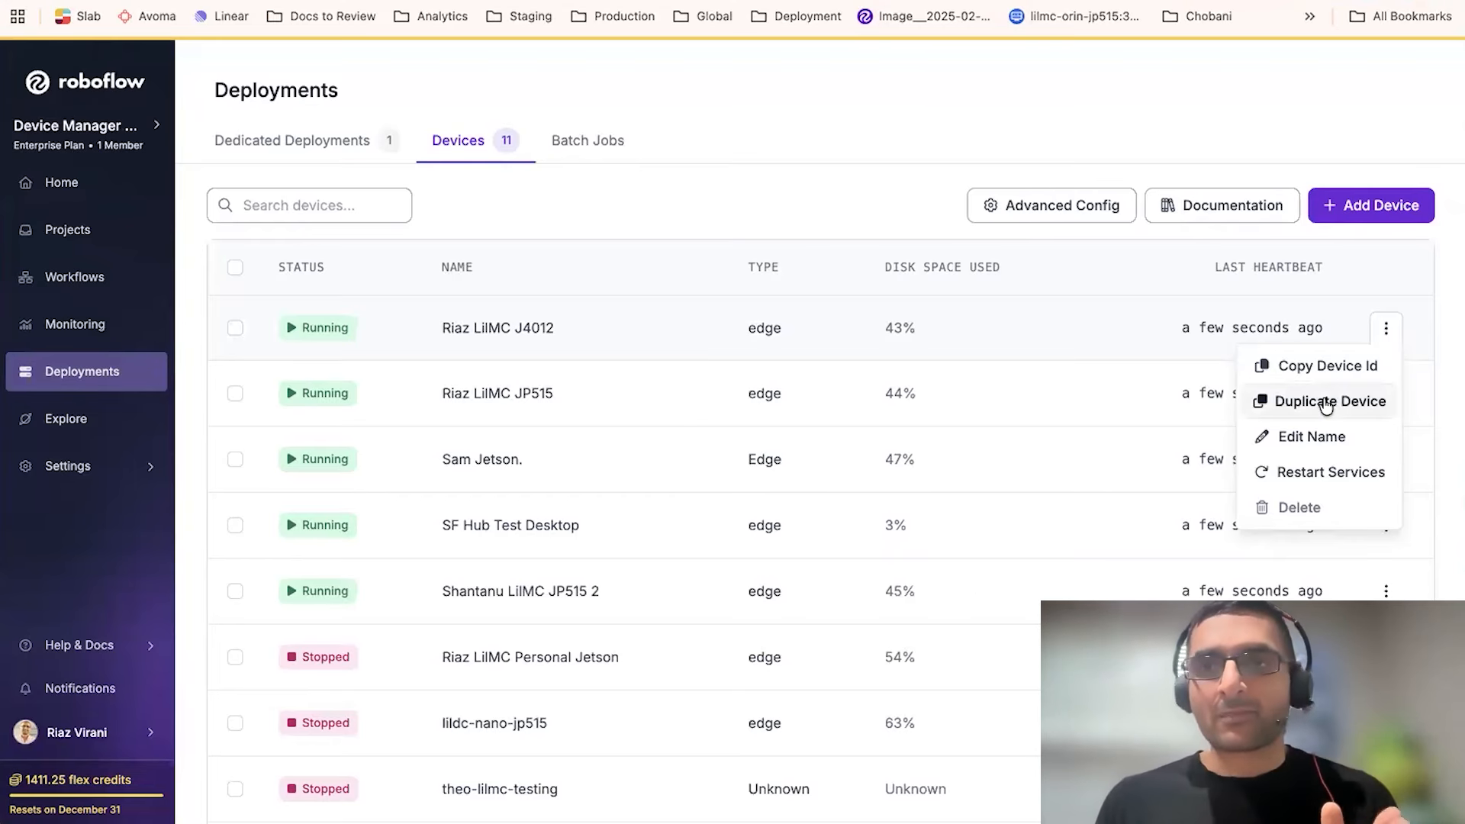
pyautogui.click(729, 195)
# - Select the first four devices, then toggle the select-all checkbox to select every device
pyautogui.click(236, 330)
pyautogui.click(235, 394)
pyautogui.click(235, 460)
pyautogui.click(236, 528)
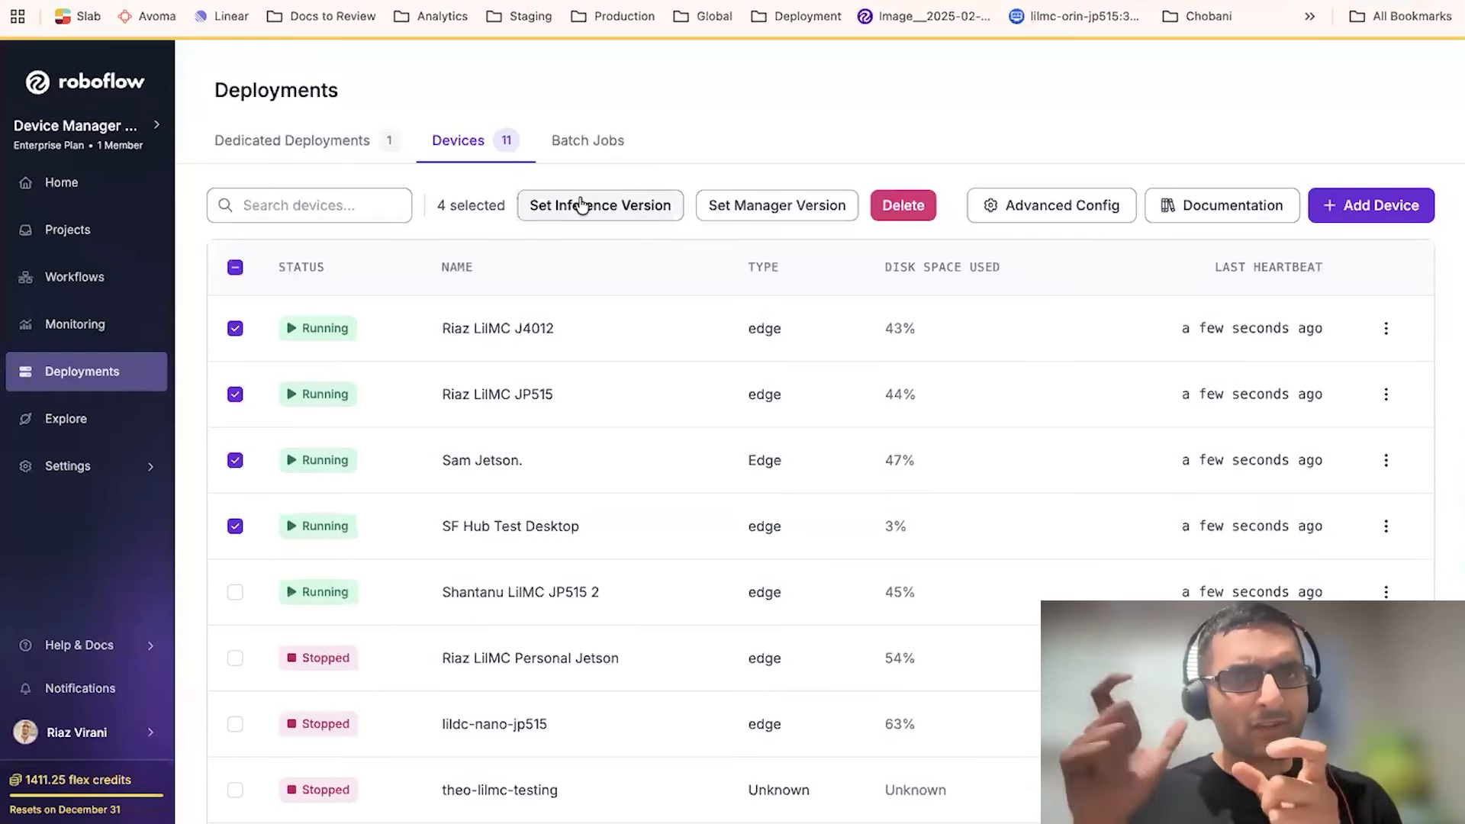
pyautogui.click(235, 268)
pyautogui.click(235, 269)
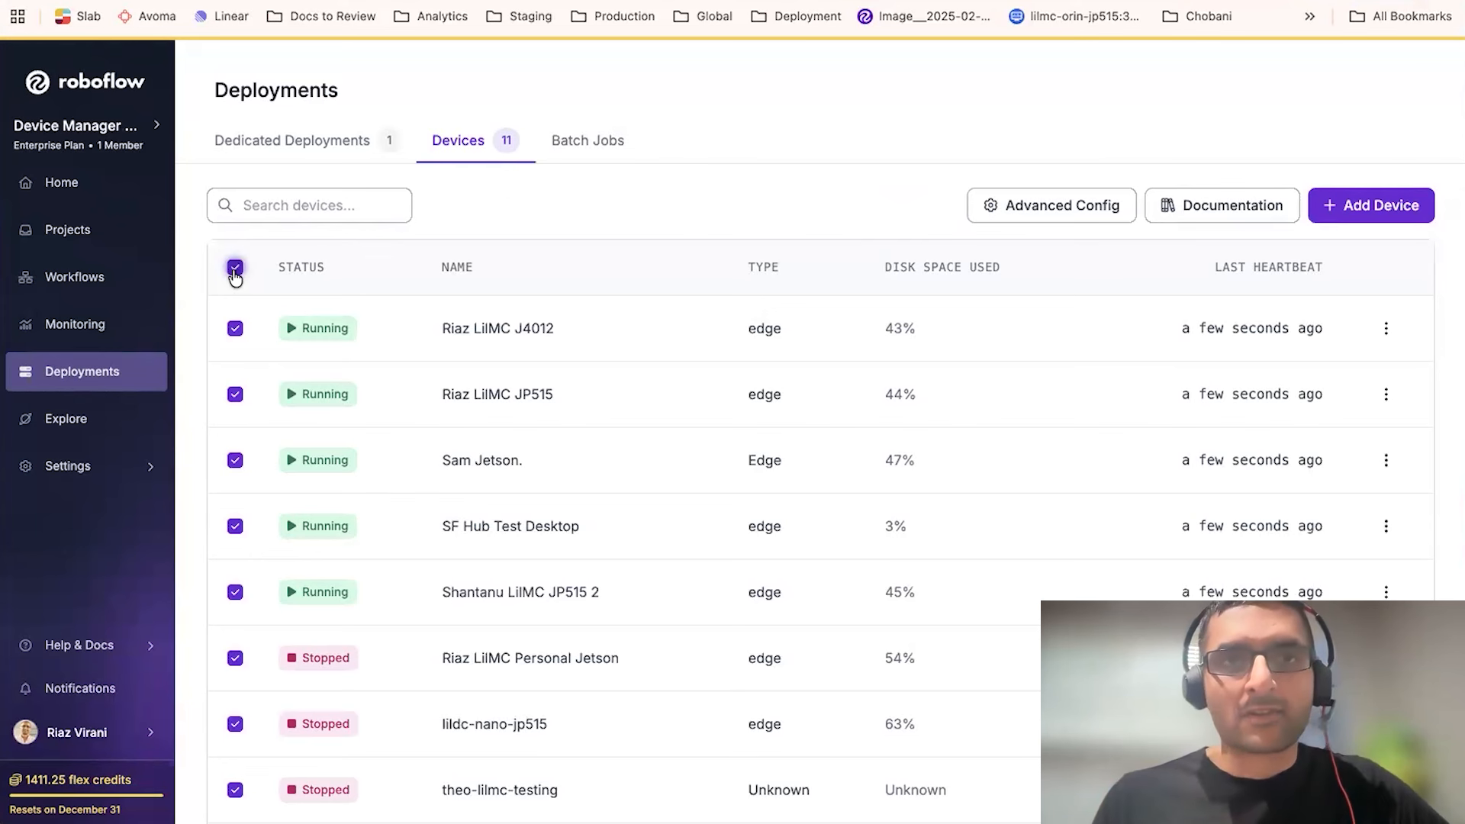
# - Open the J4012 device and start adding a video stream named sf-stream
pyautogui.click(621, 331)
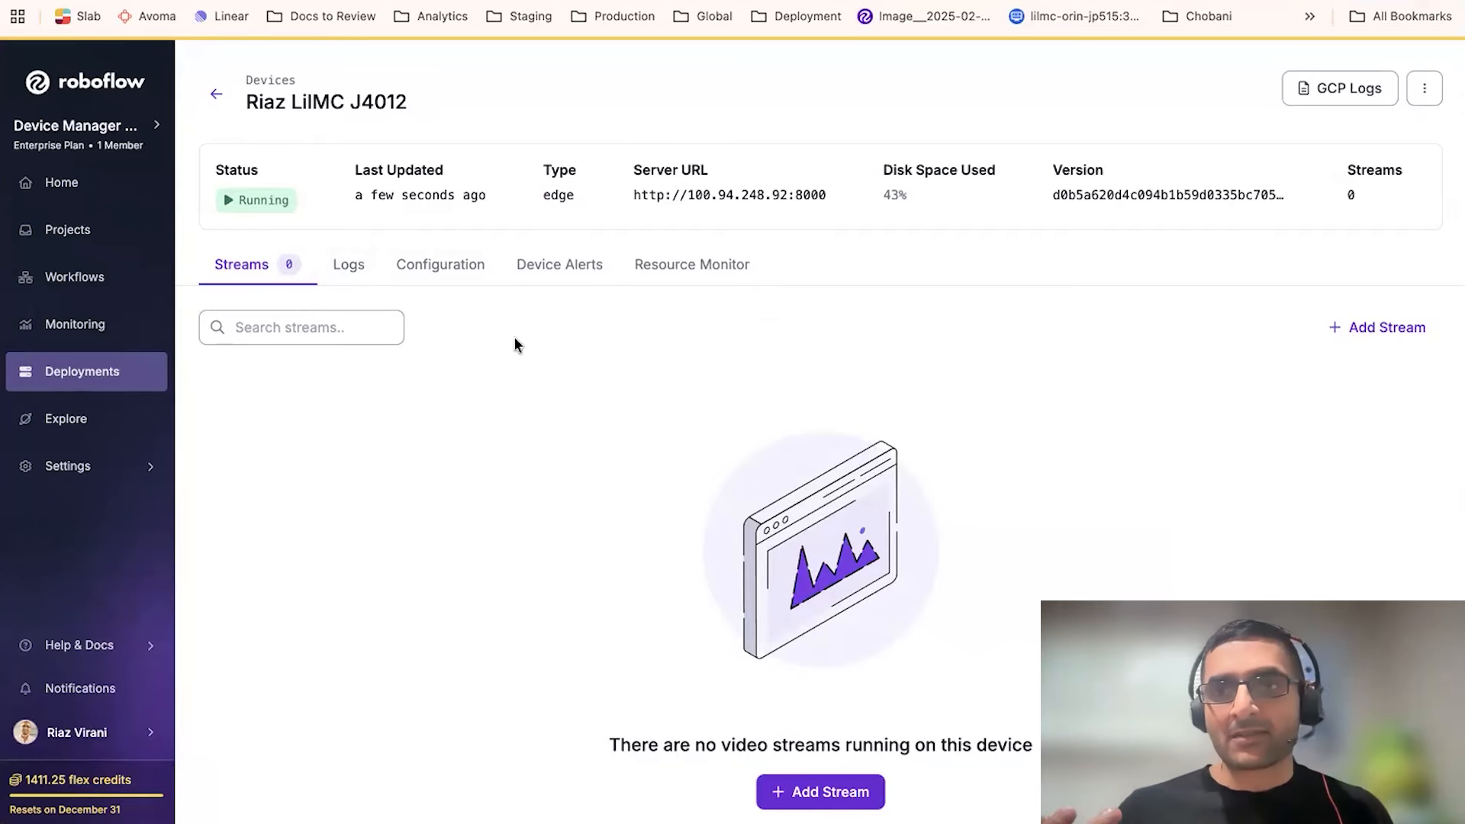
pyautogui.click(1354, 330)
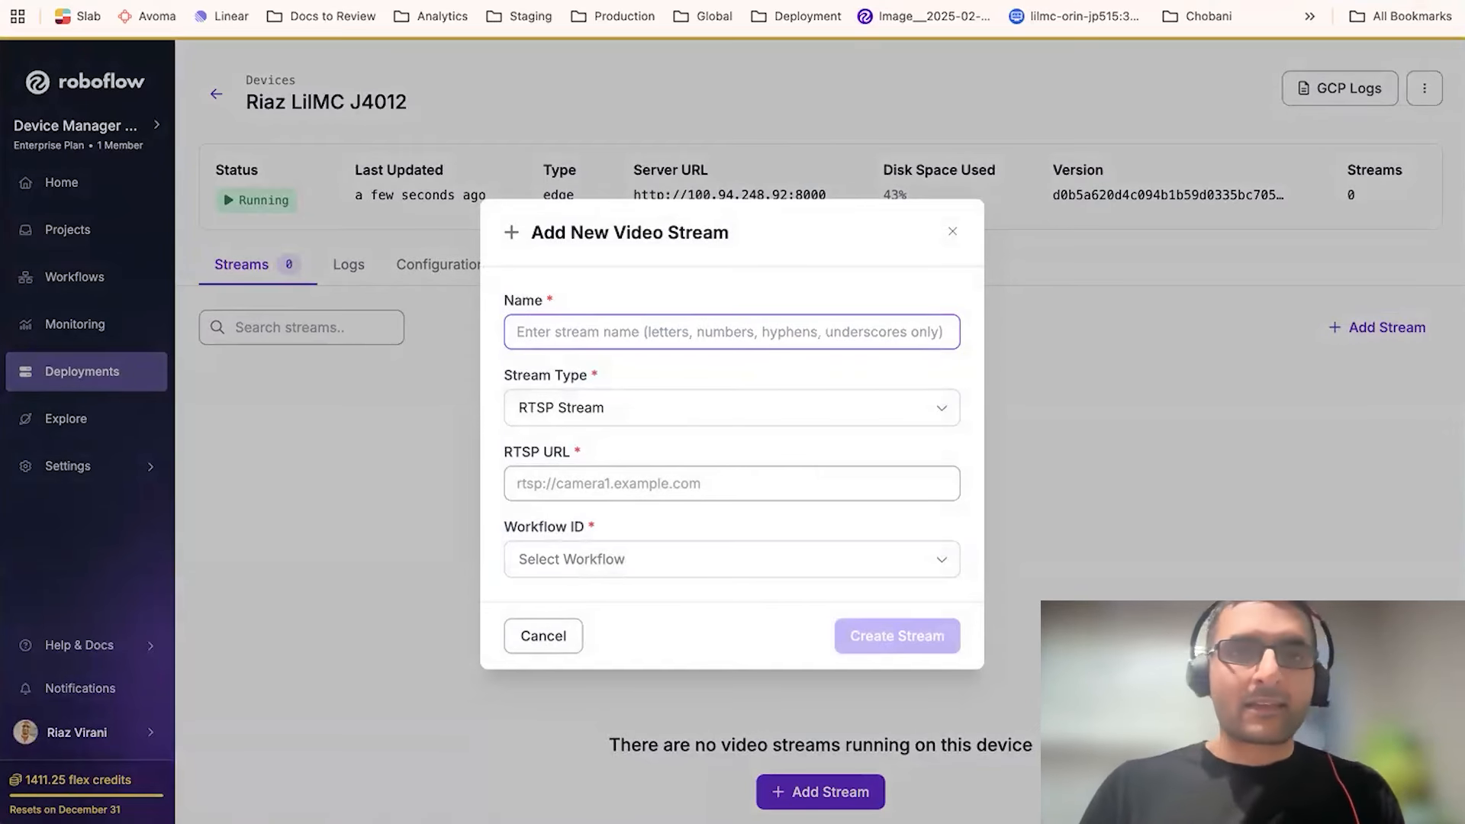
pyautogui.write('Sf strea')
pyautogui.press('super+a')
pyautogui.write('SF st')
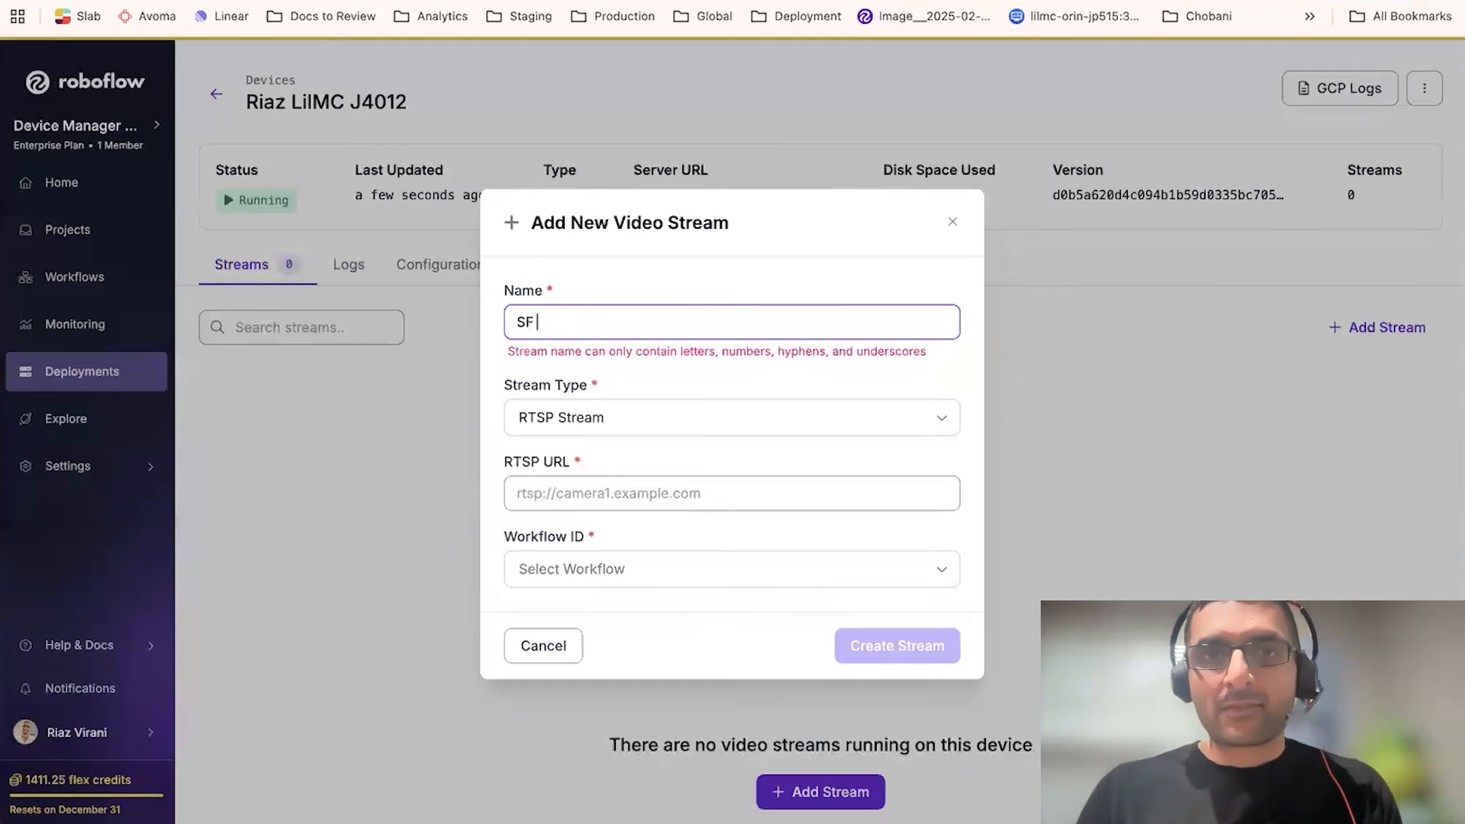
pyautogui.press('BackSpace')
pyautogui.press('BackSpace')
pyautogui.press('BackSpace')
pyautogui.press('BackSpace')
pyautogui.press('BackSpace')
pyautogui.write('sf-stream')
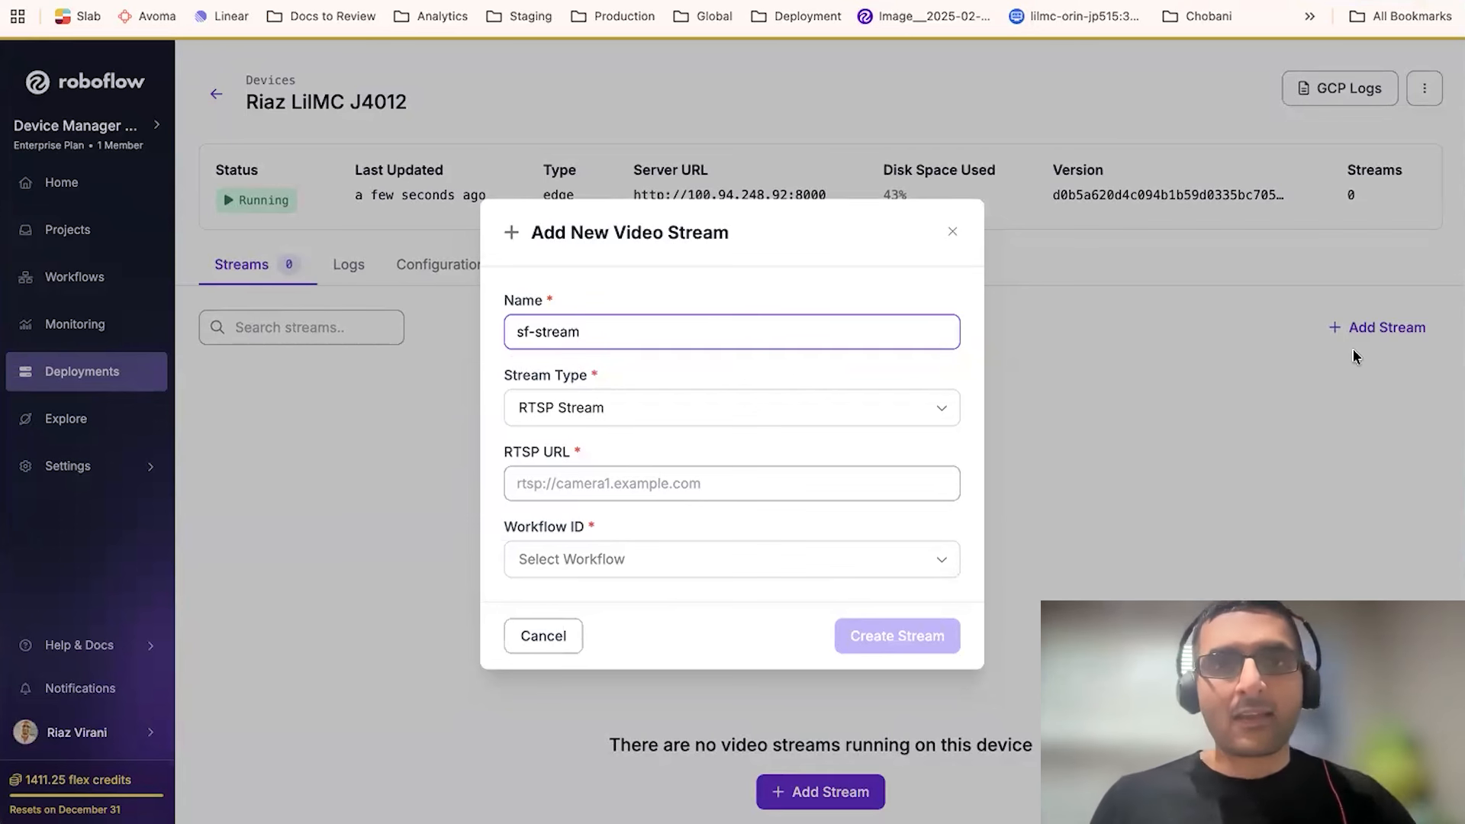
# - Keep RTSP Stream as the type and paste rtsp://rtsp.sf.hub.roboflow.com:8554/geary copied from TextEdit as the RTSP URL
pyautogui.click(920, 419)
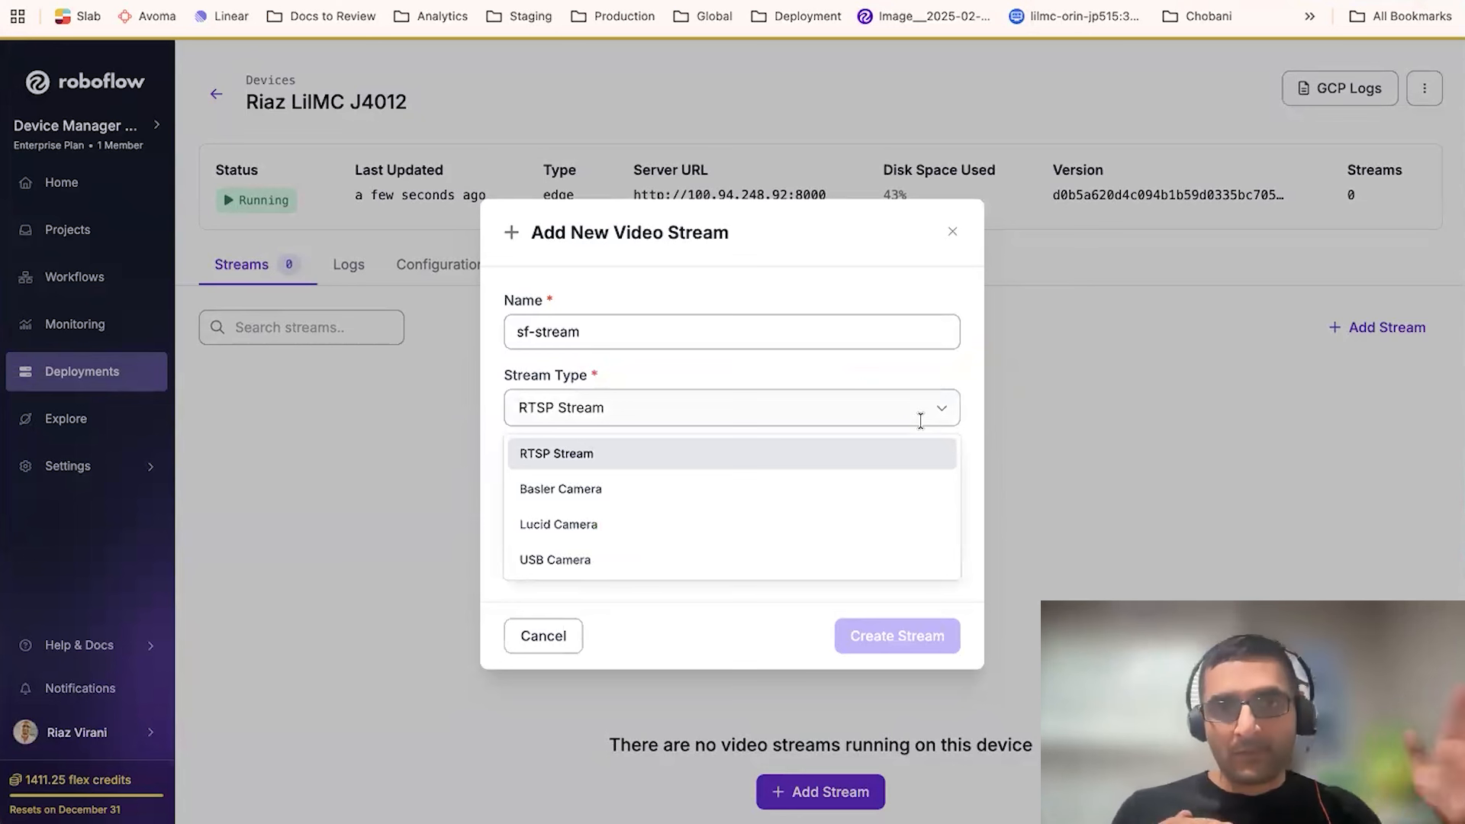
pyautogui.click(878, 374)
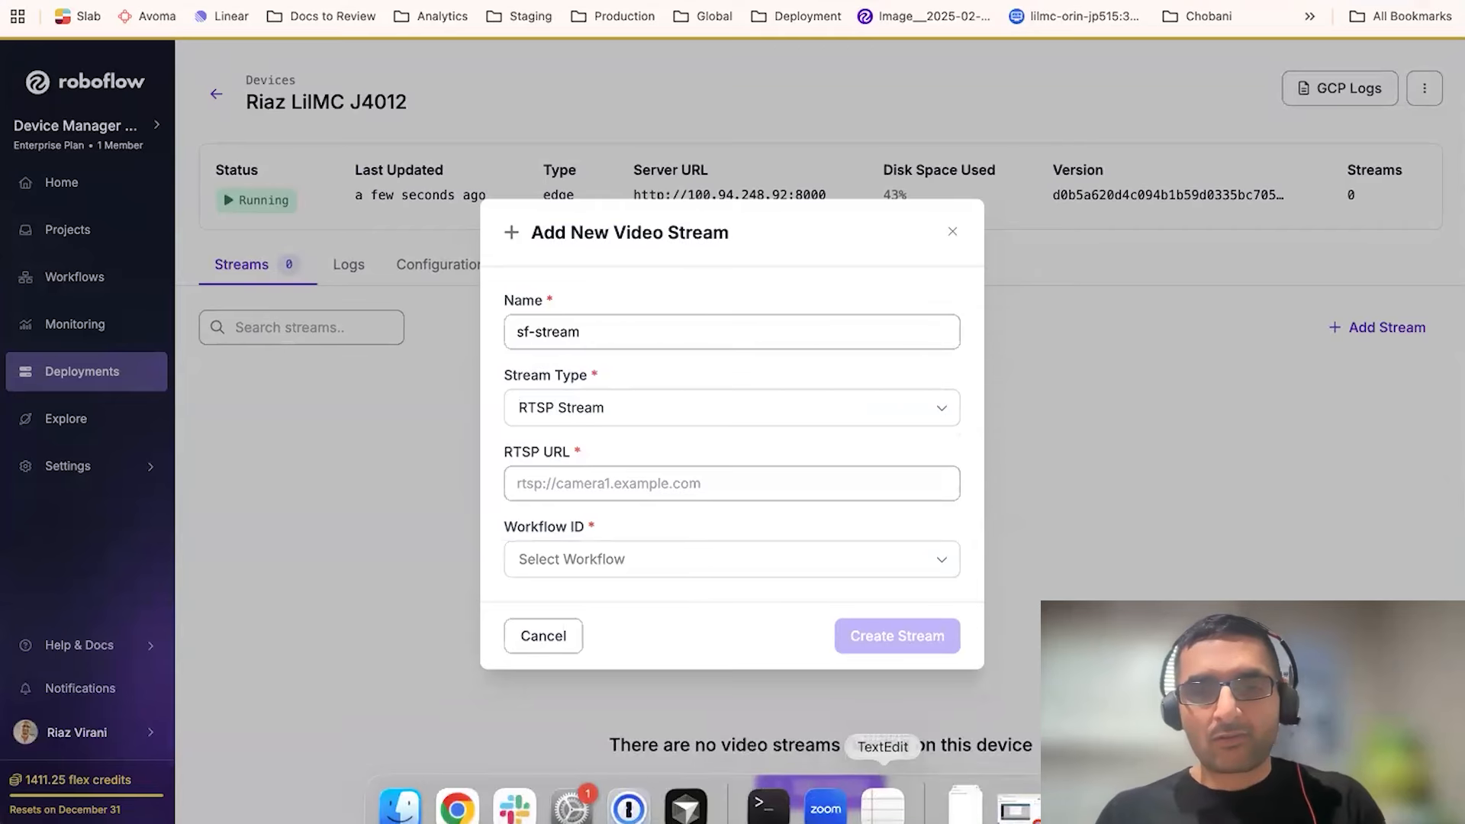
pyautogui.press('super+Tab')
pyautogui.press('super+Tab')
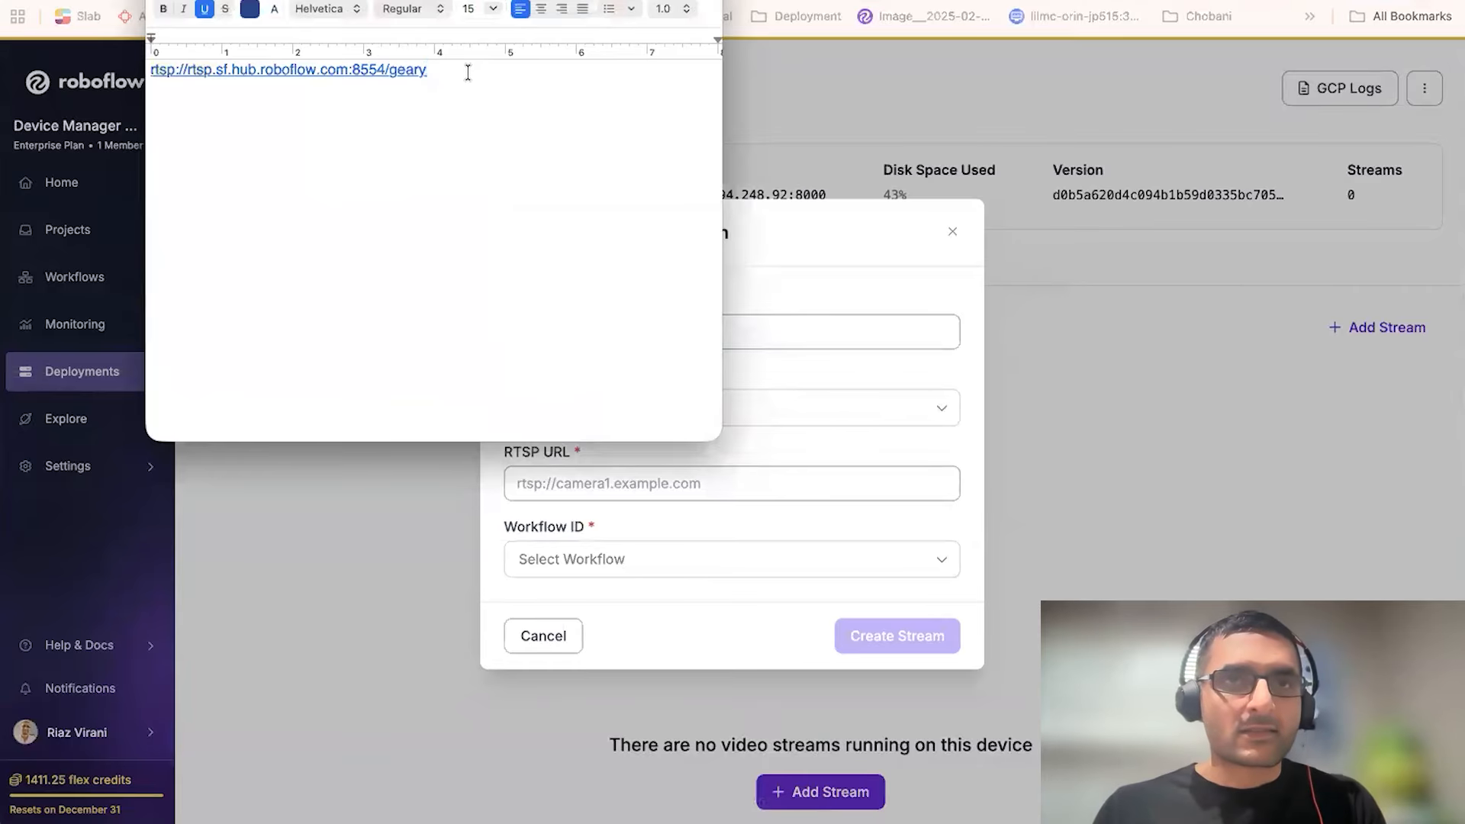
pyautogui.moveTo(467, 68); pyautogui.dragTo(88, 72)
pyautogui.press('super+c')
pyautogui.click(739, 405)
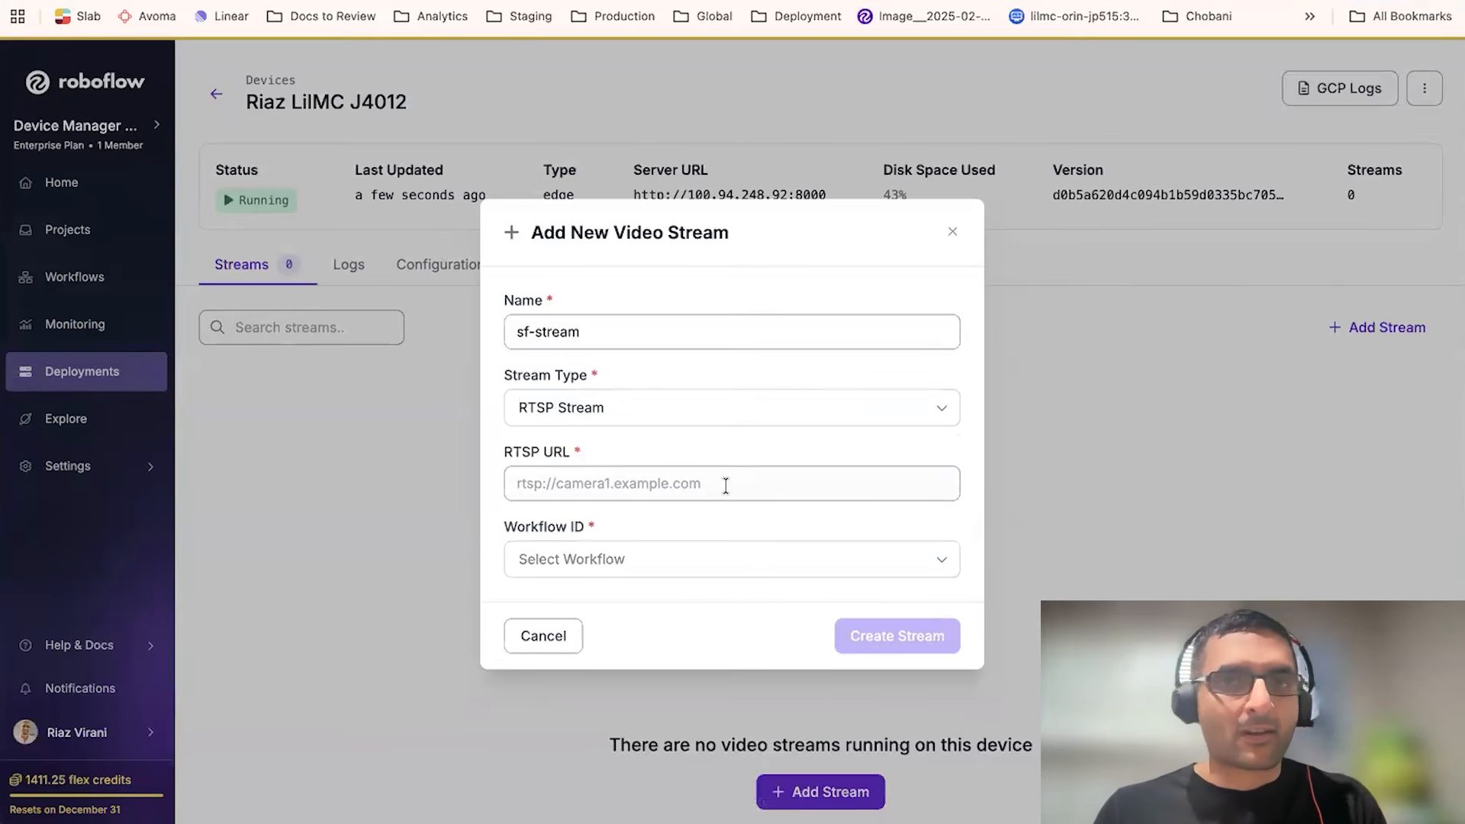
pyautogui.click(725, 484)
pyautogui.press('super+v')
# - Choose the Detect, Count, and Visualize workflow and create the stream
pyautogui.click(668, 553)
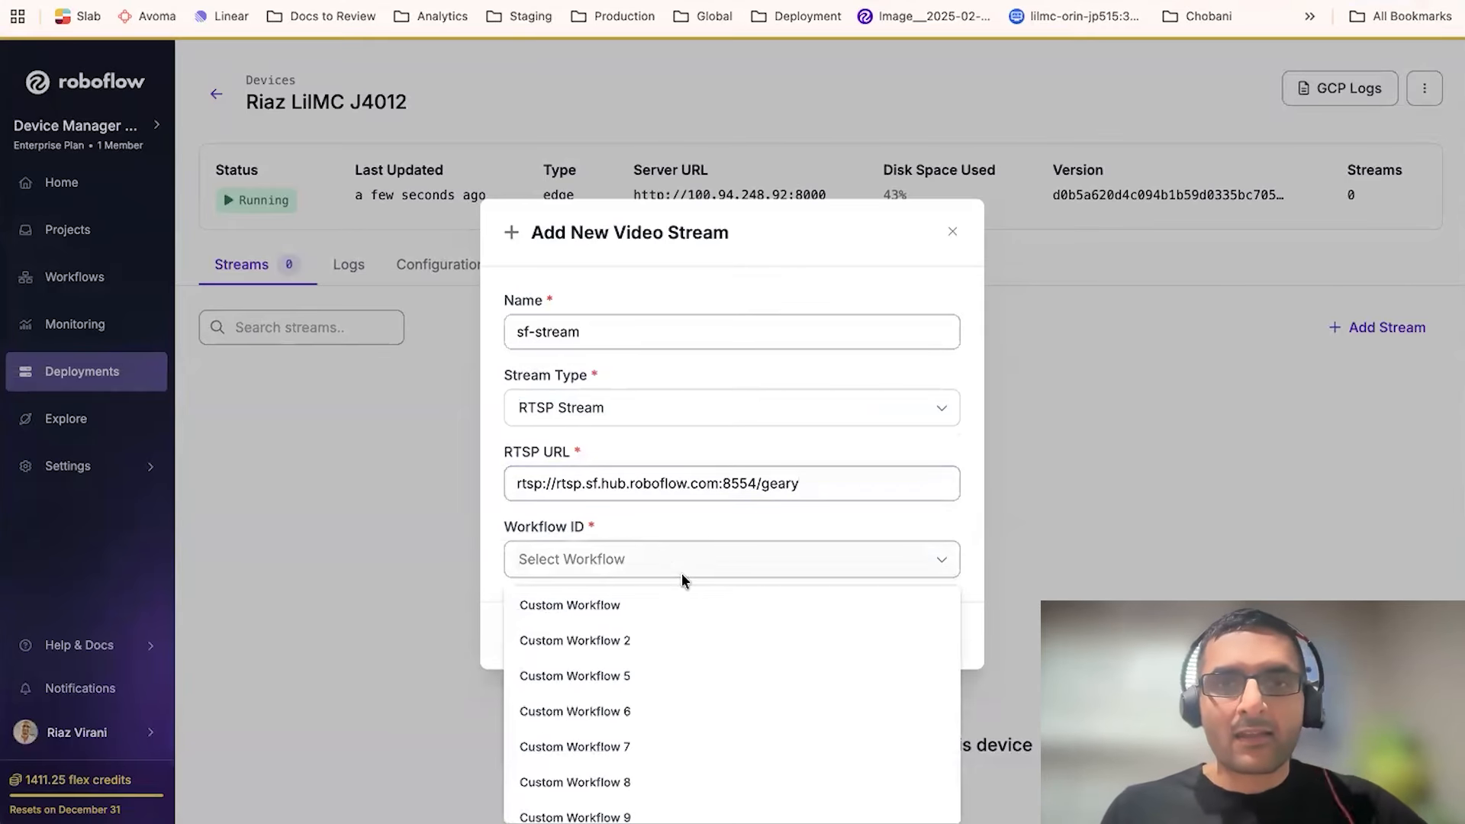
pyautogui.scroll(-4, 683, 621)
pyautogui.scroll(-2, 686, 624)
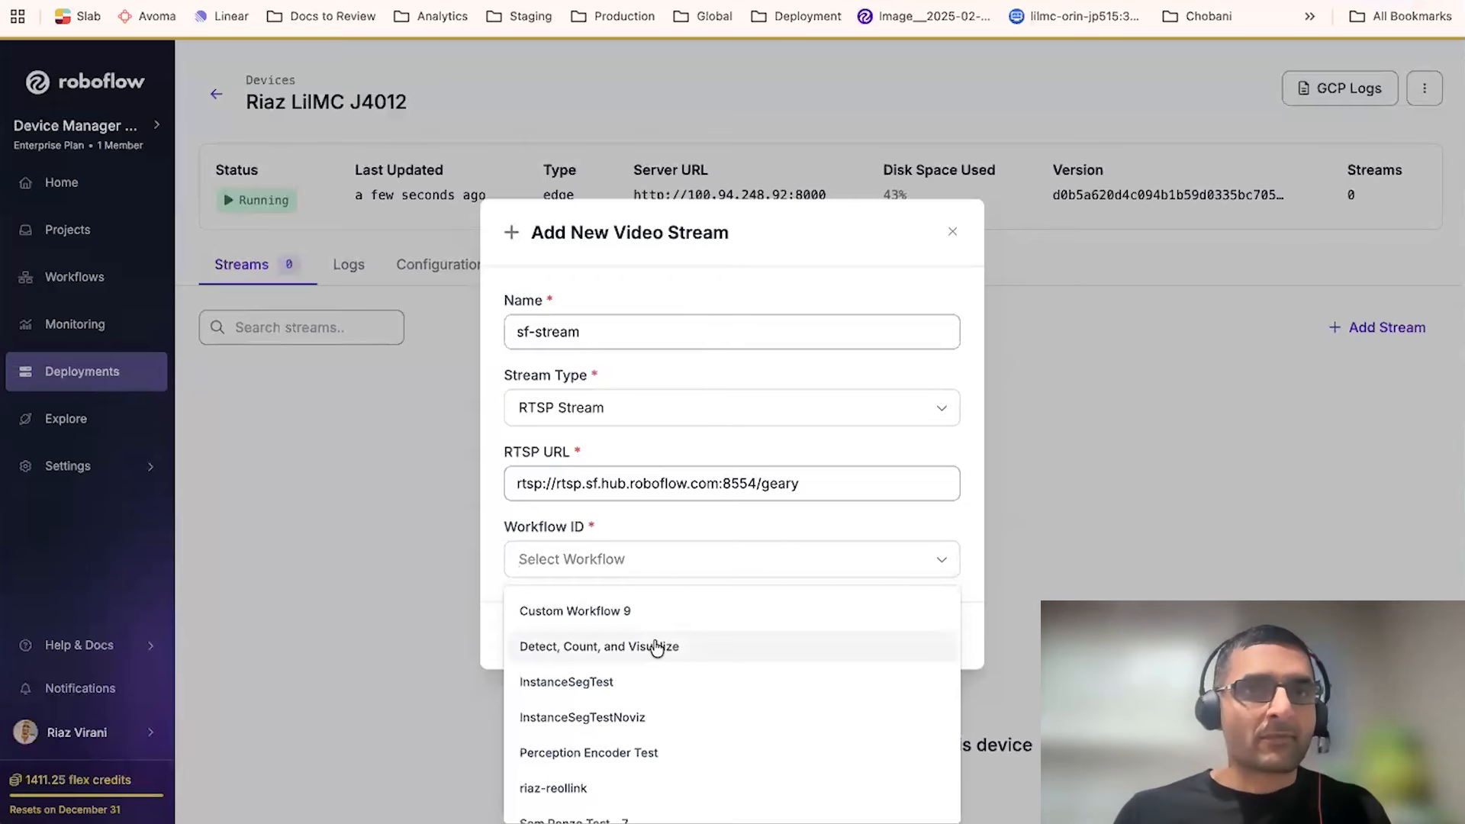
pyautogui.click(655, 647)
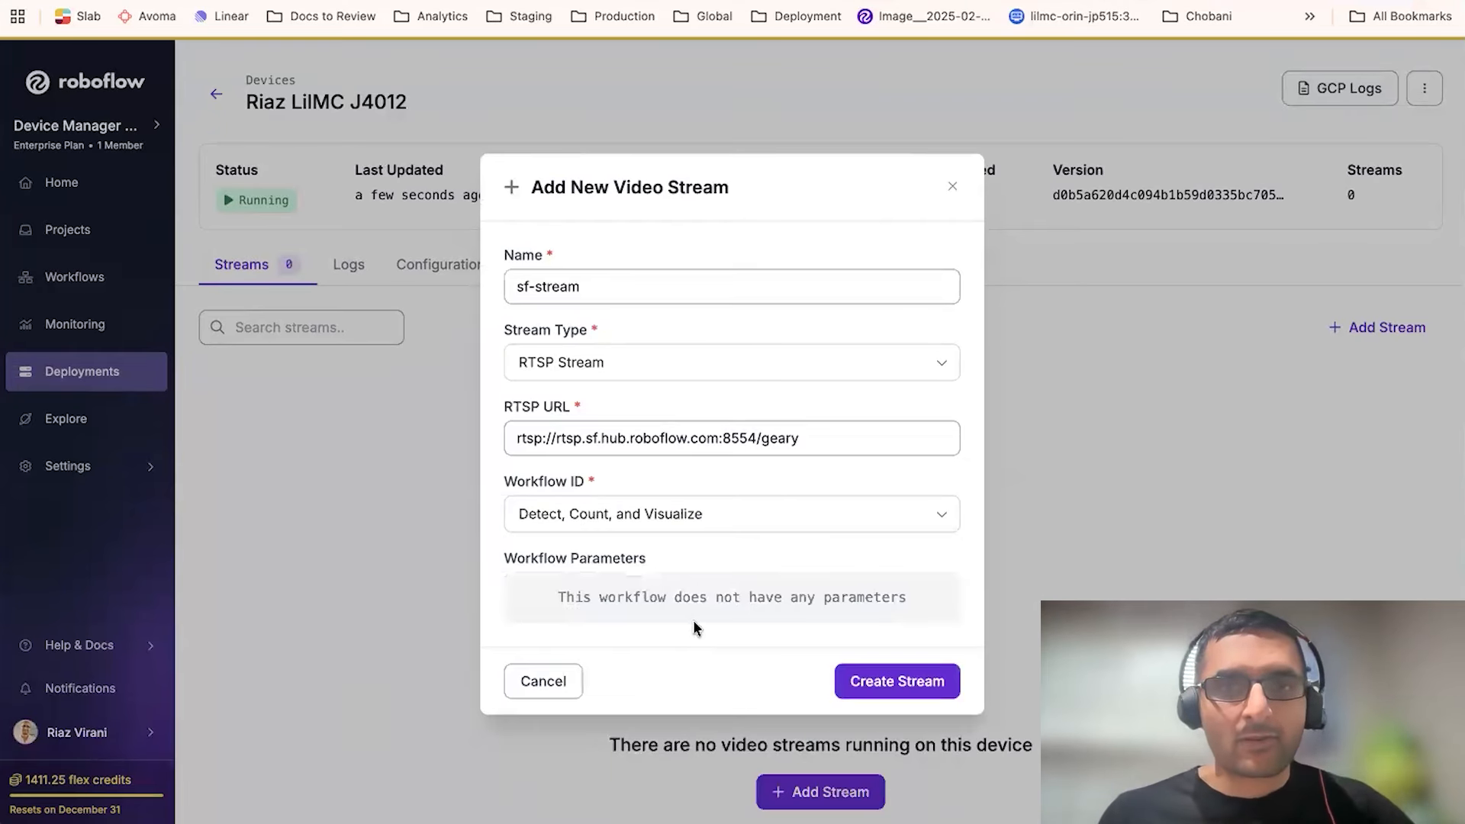
pyautogui.click(876, 685)
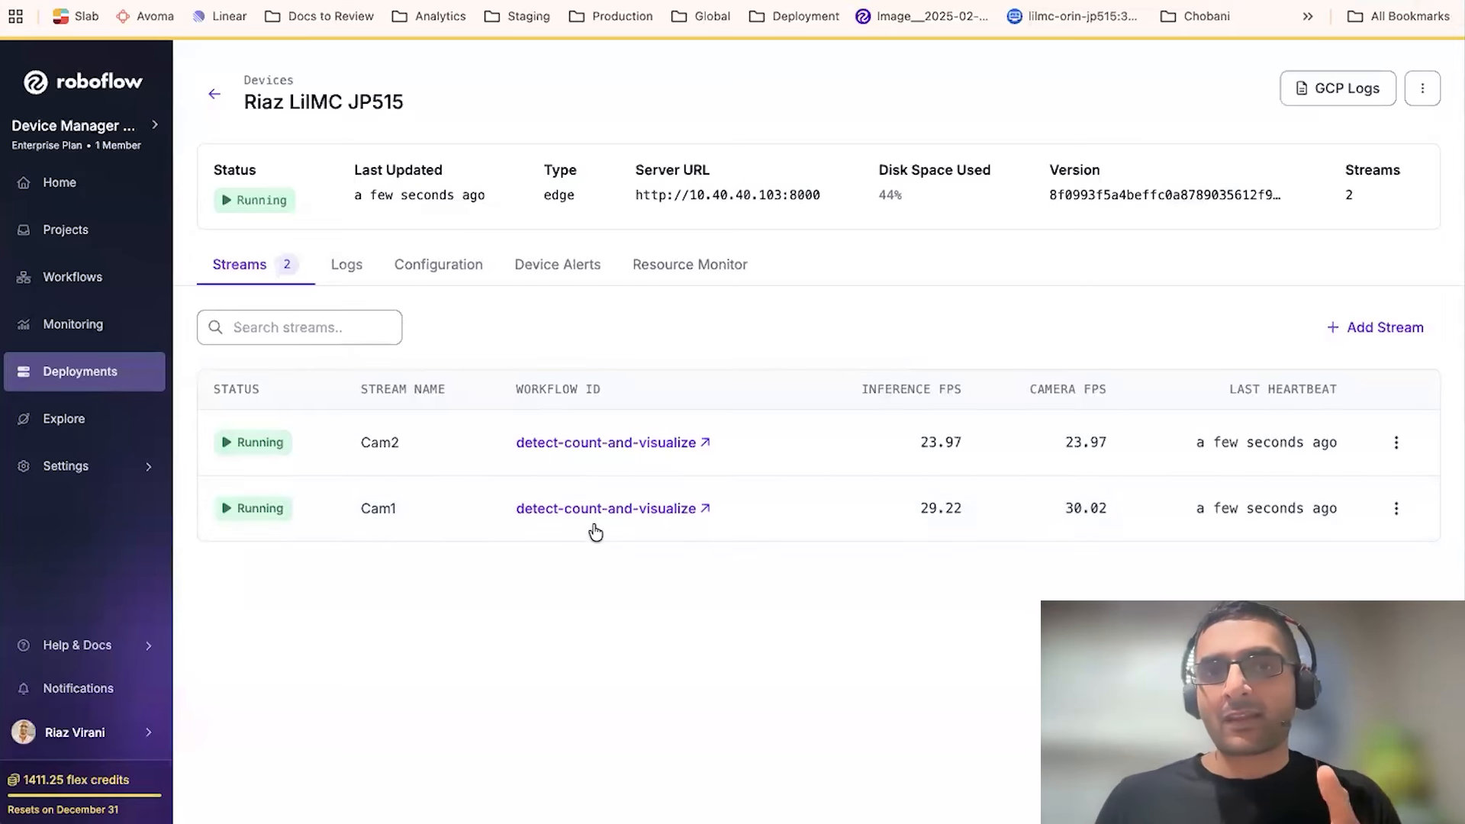
# - Open the detect-count-and-visualize workflow from the JP515 device's stream and browse the Add Block panel
pyautogui.click(705, 508)
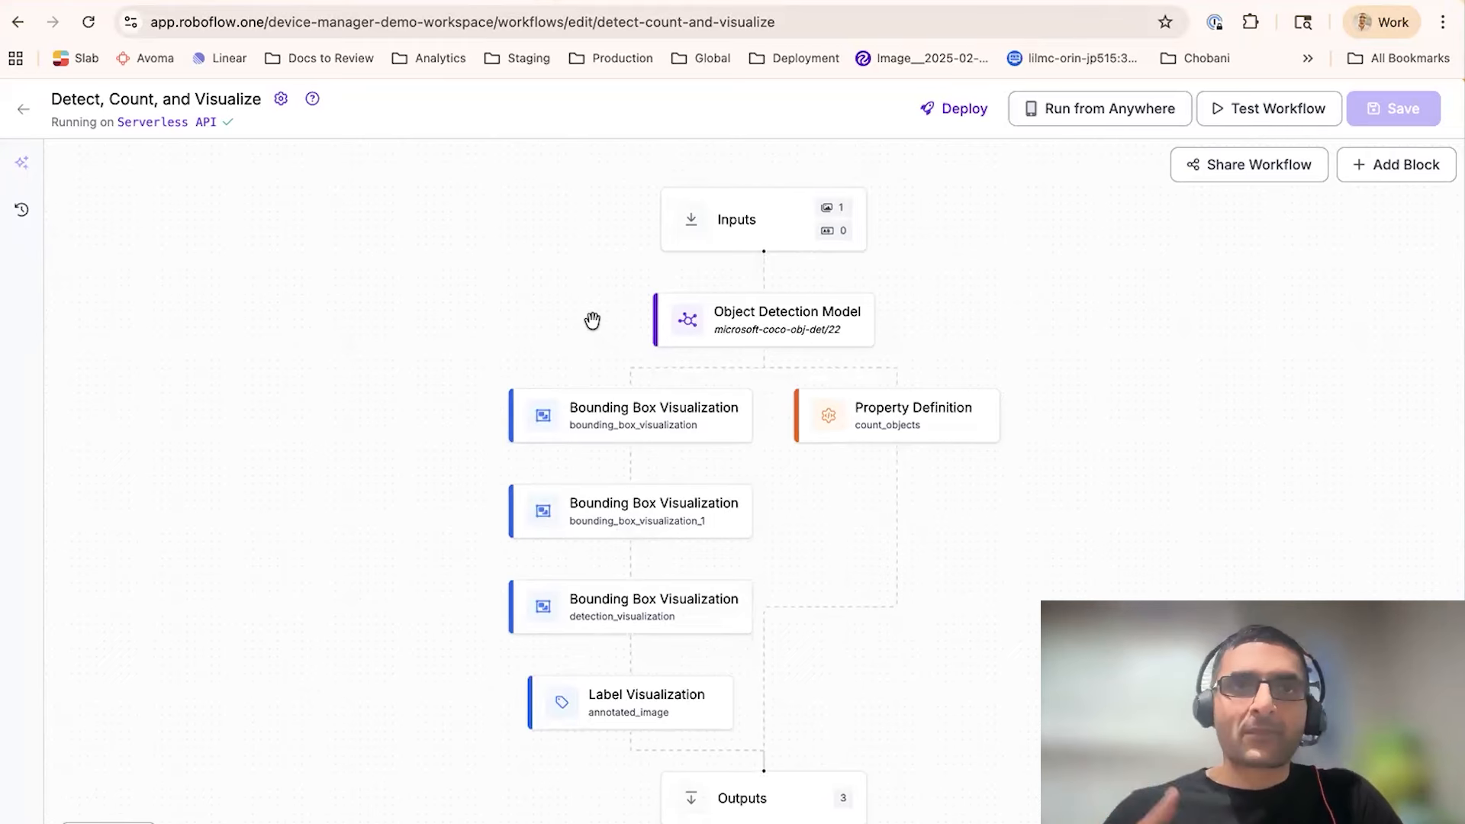
pyautogui.click(1373, 170)
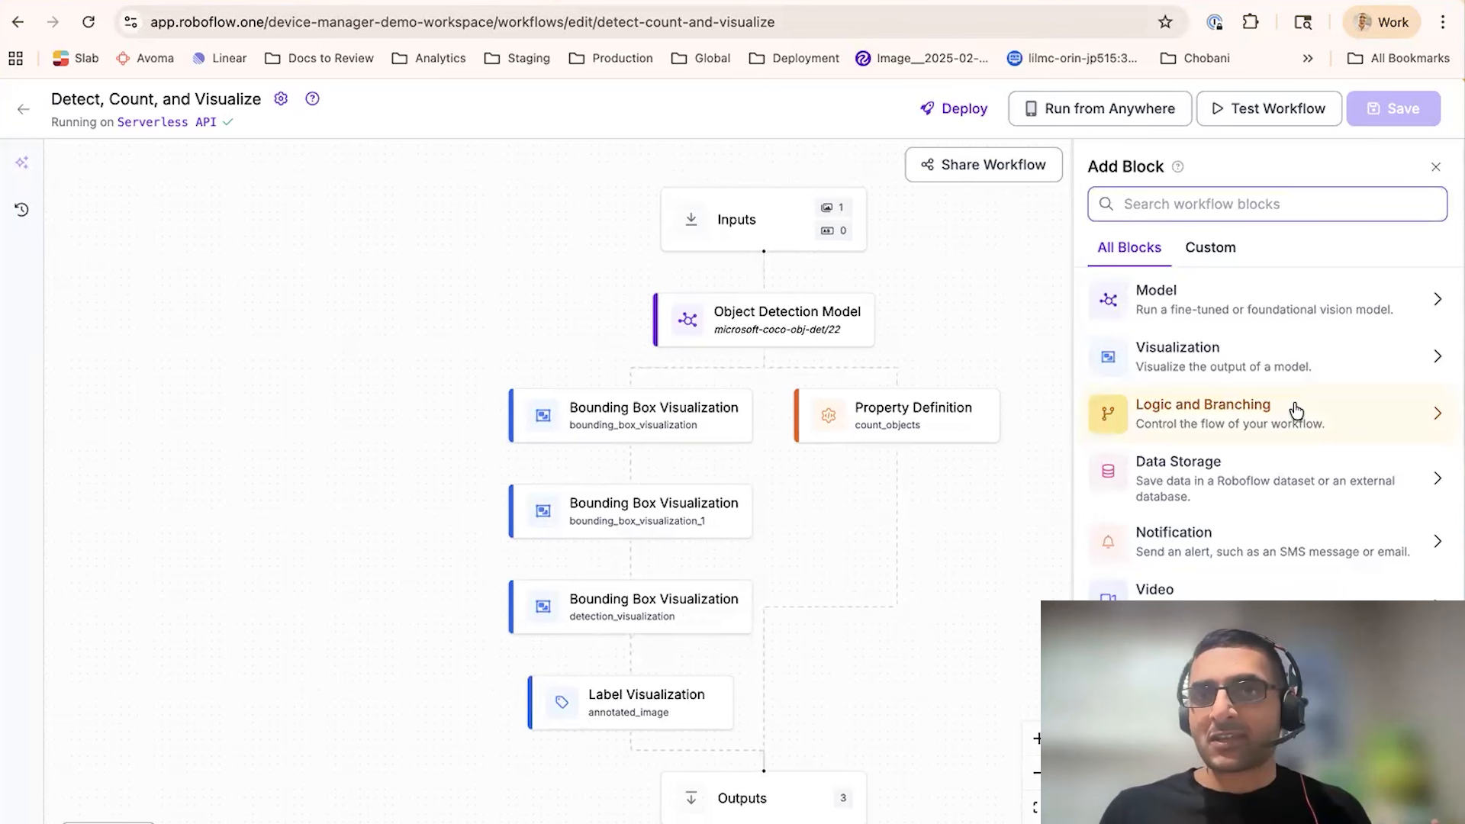
pyautogui.click(1435, 166)
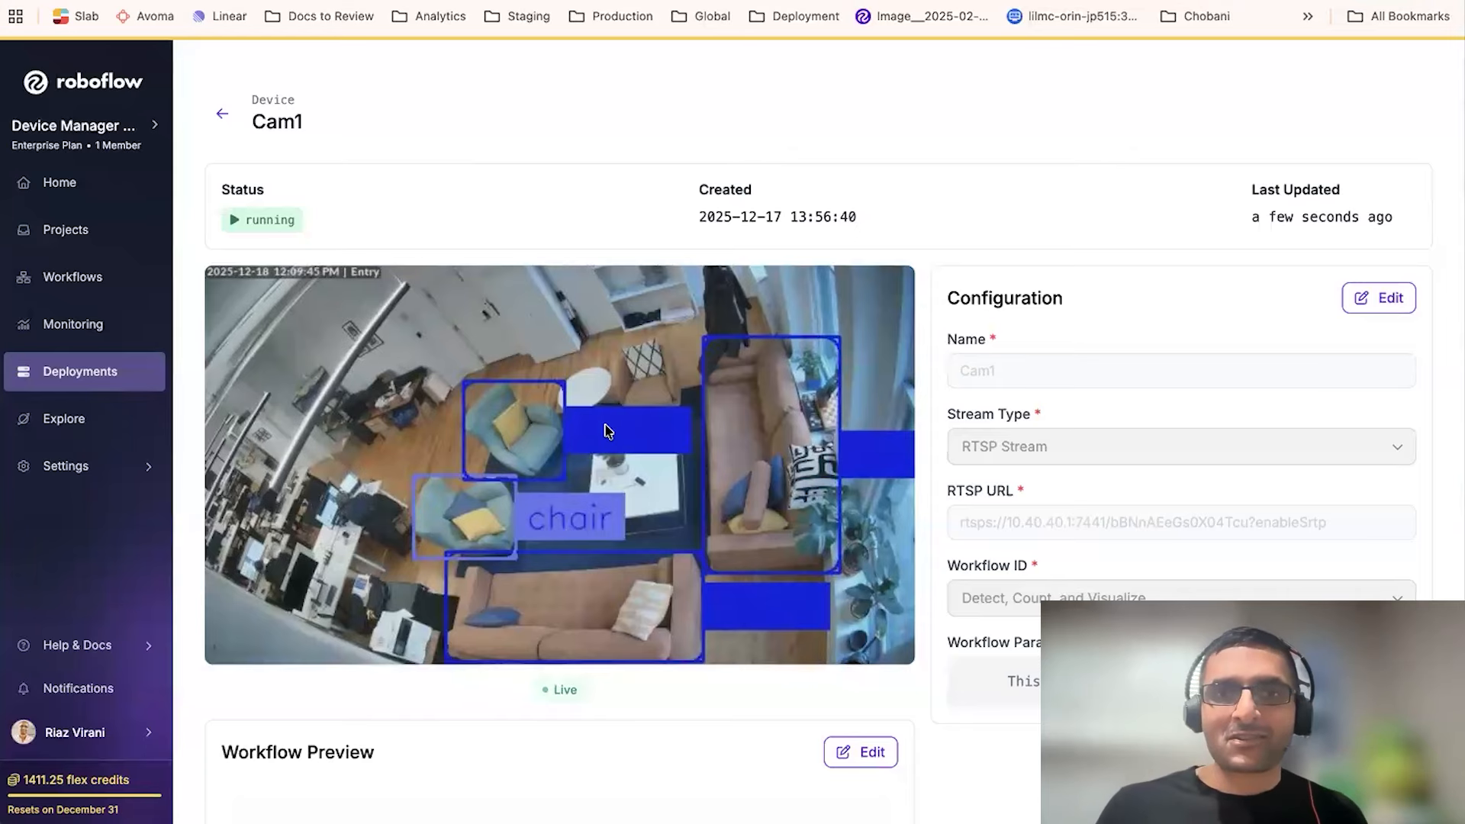
# - Examine the Cam1 stream's live view, configuration and workflow preview
pyautogui.scroll(-2, 640, 425)
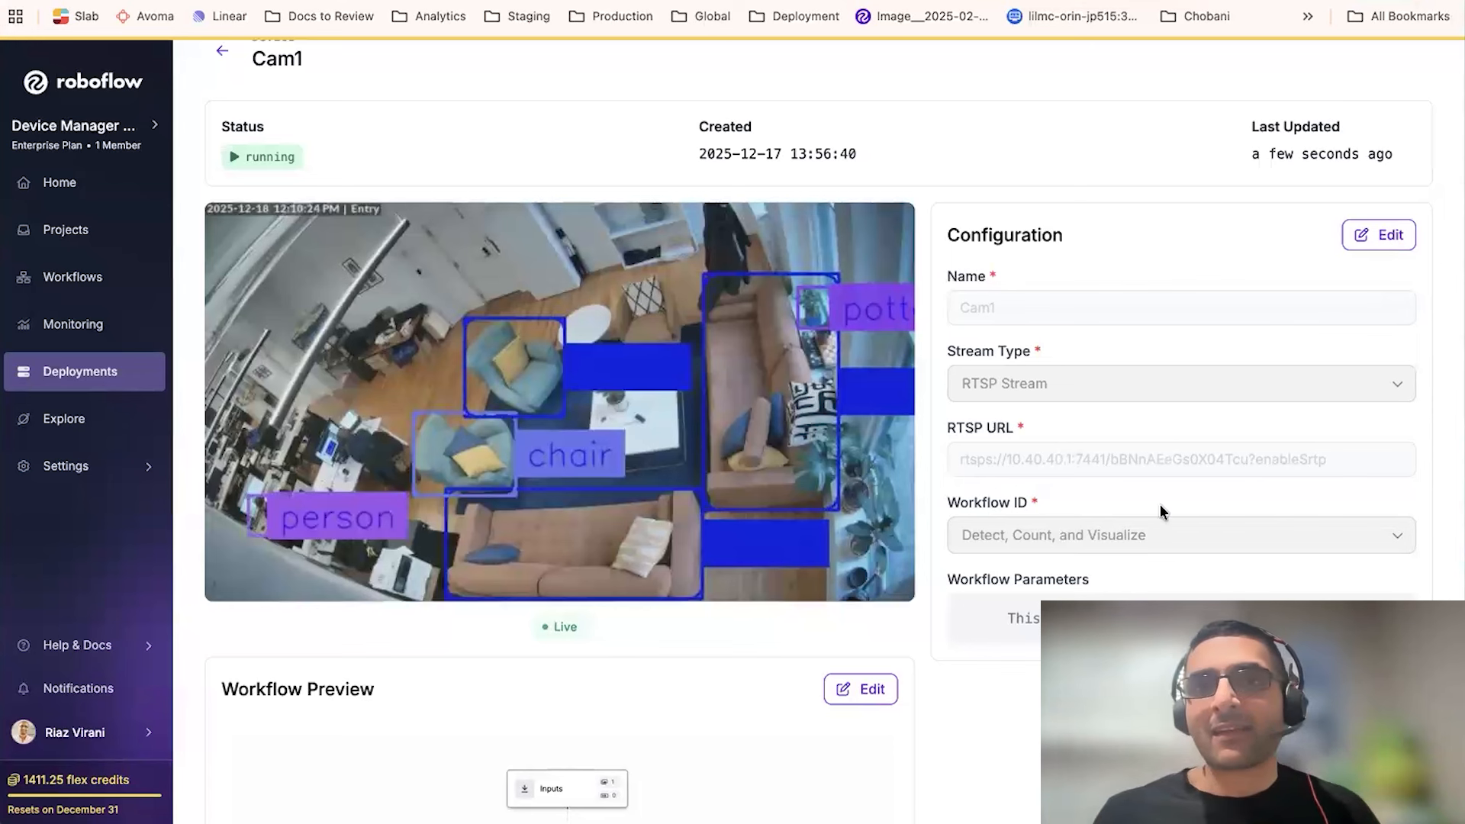
pyautogui.scroll(-1, 1132, 387)
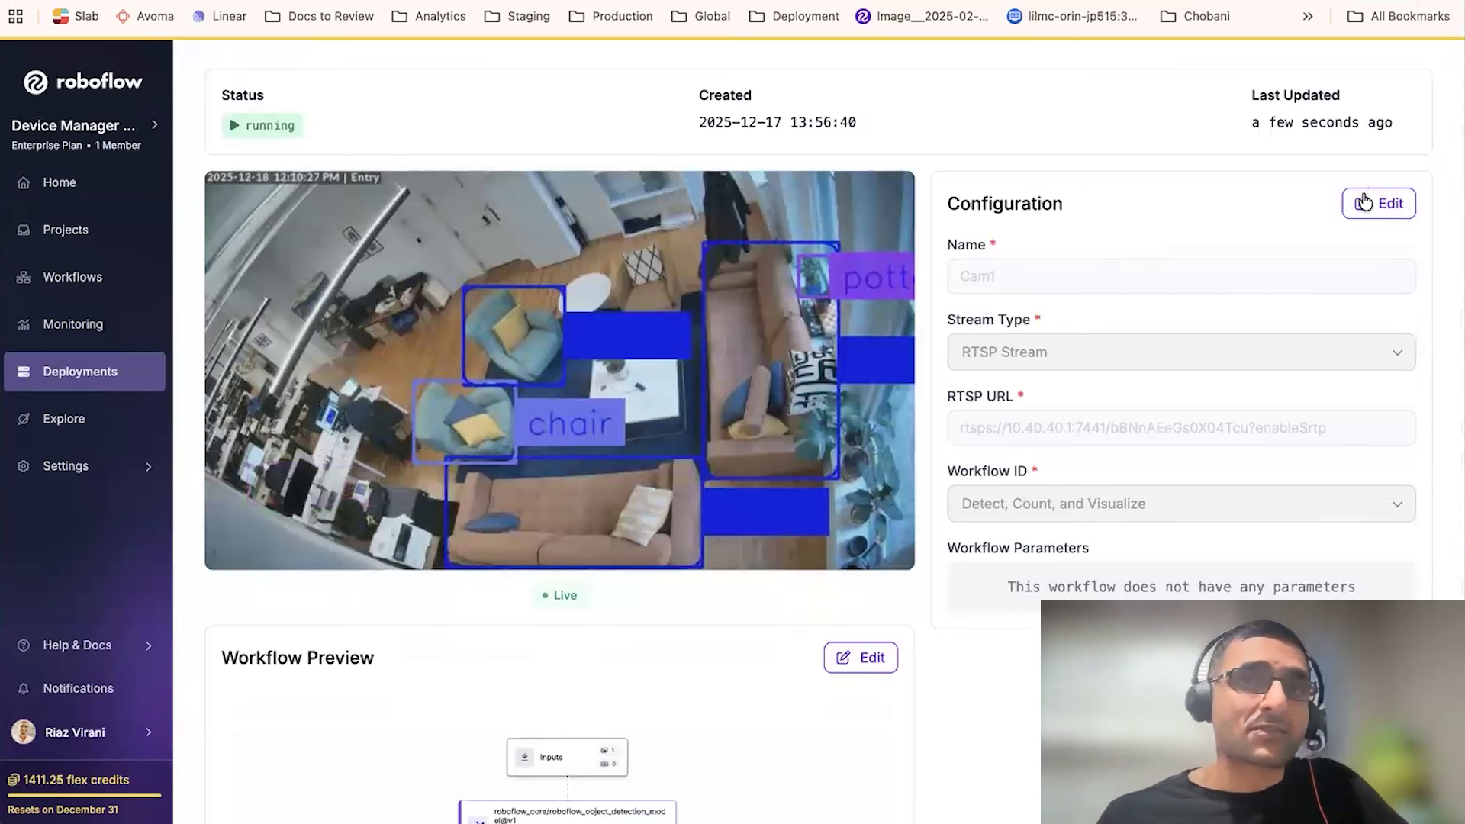
pyautogui.scroll(-3, 1236, 304)
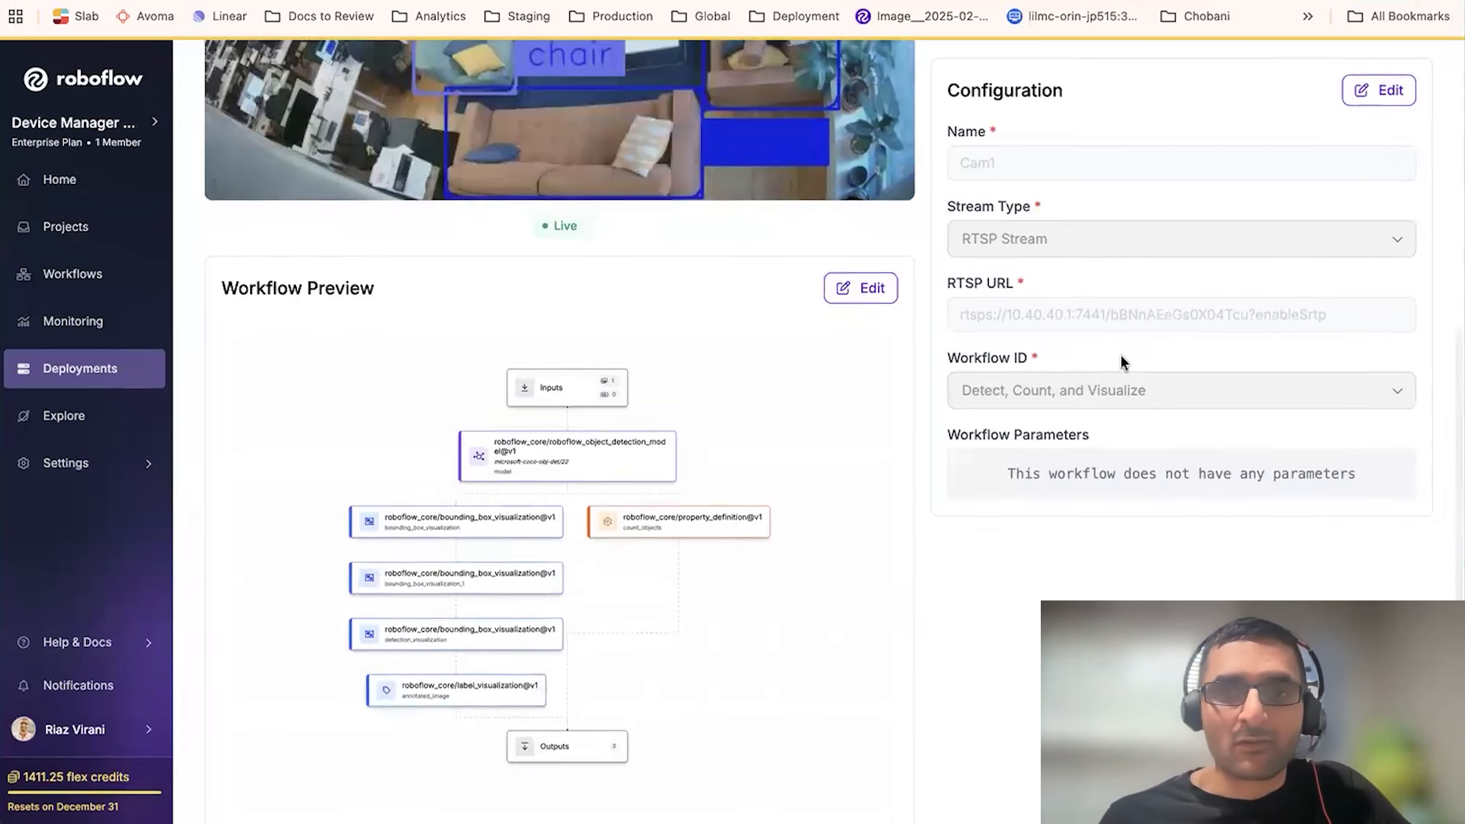
# - Return from the Cam1 stream page to the JP515 device's stream list and view the Cam2 stream's options menu
pyautogui.scroll(4, 1119, 354)
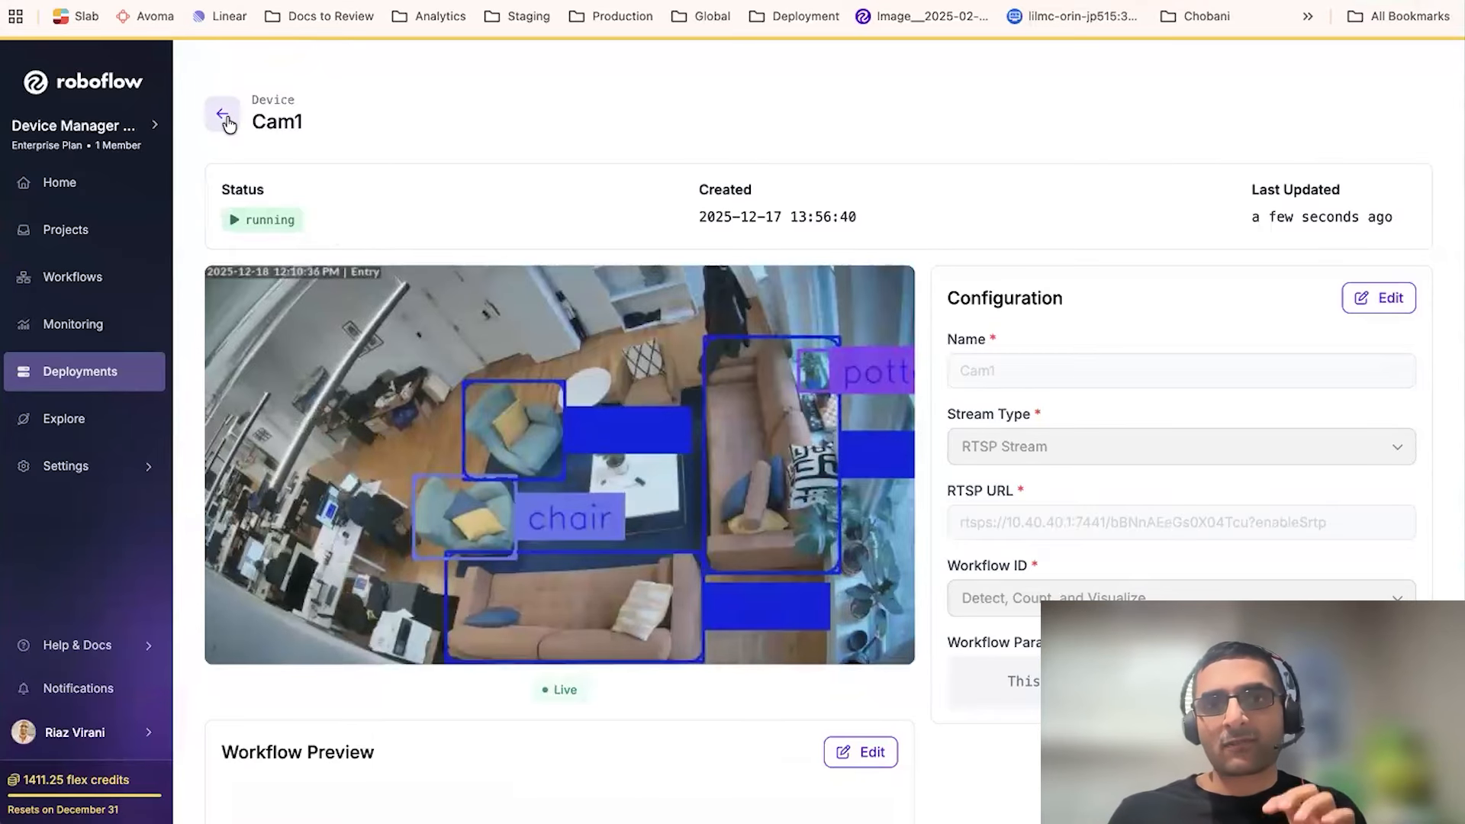
pyautogui.scroll(-6, 411, 346)
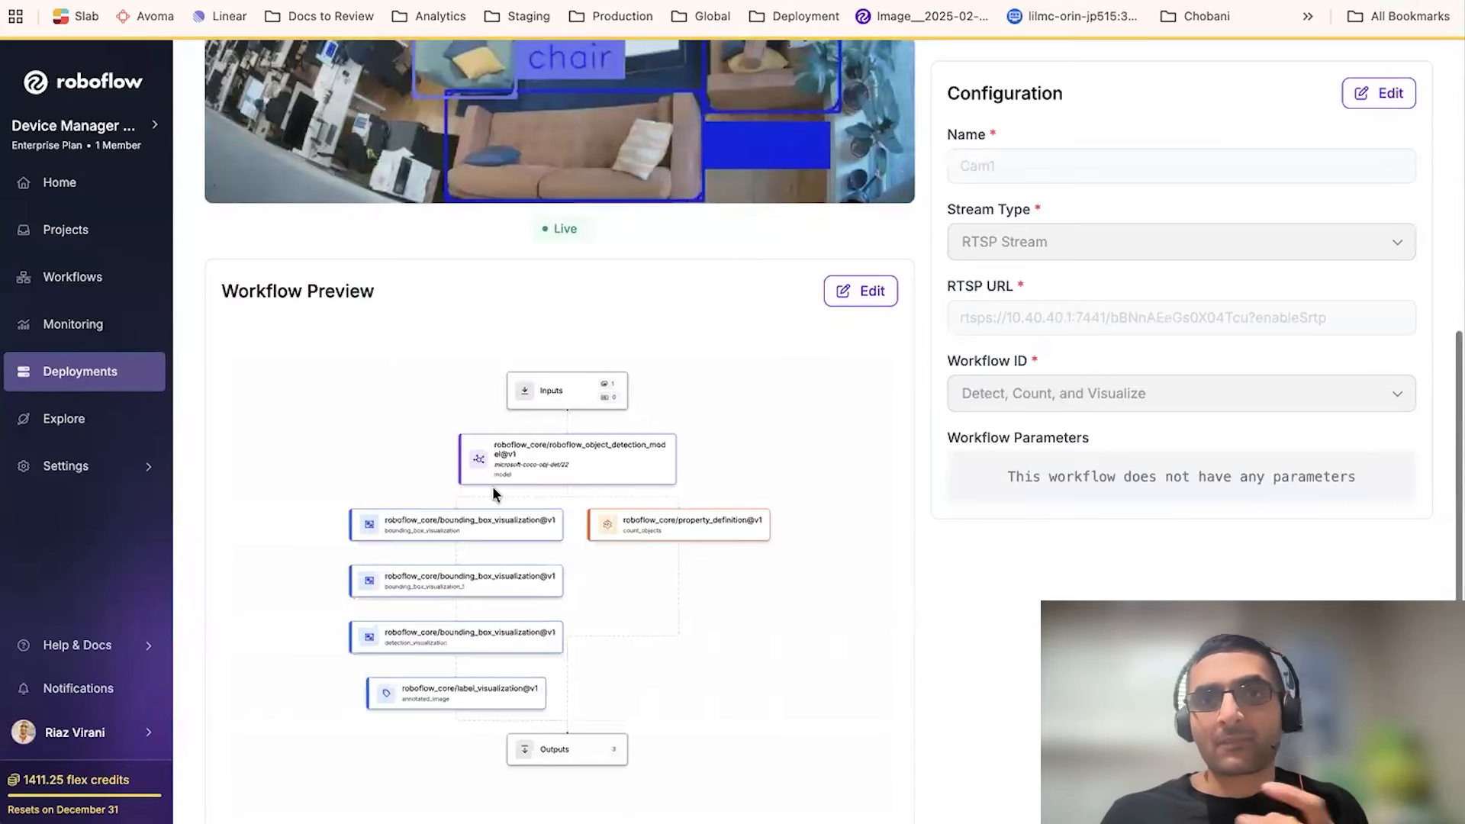
pyautogui.scroll(6, 492, 486)
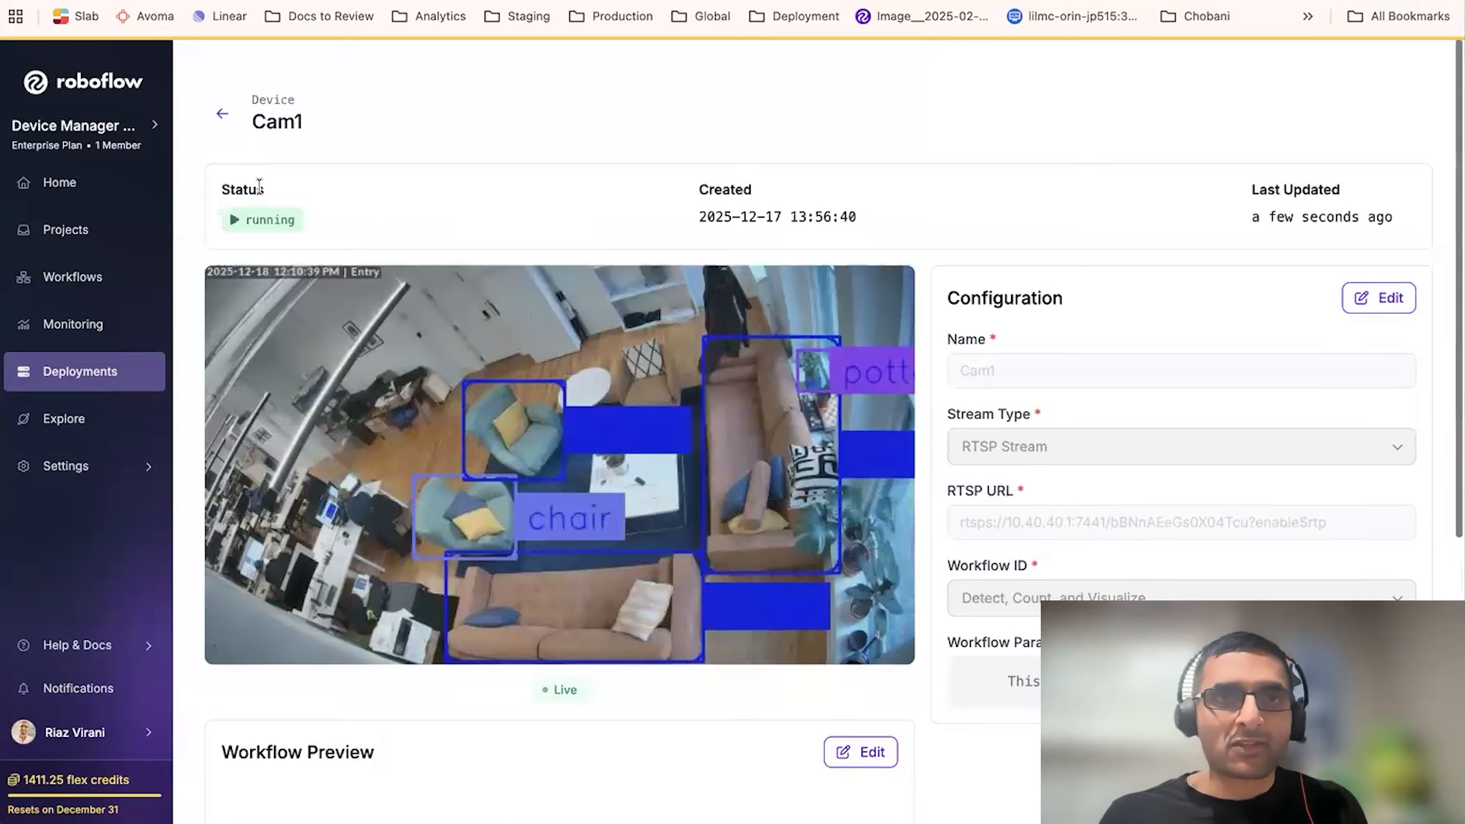
pyautogui.click(223, 119)
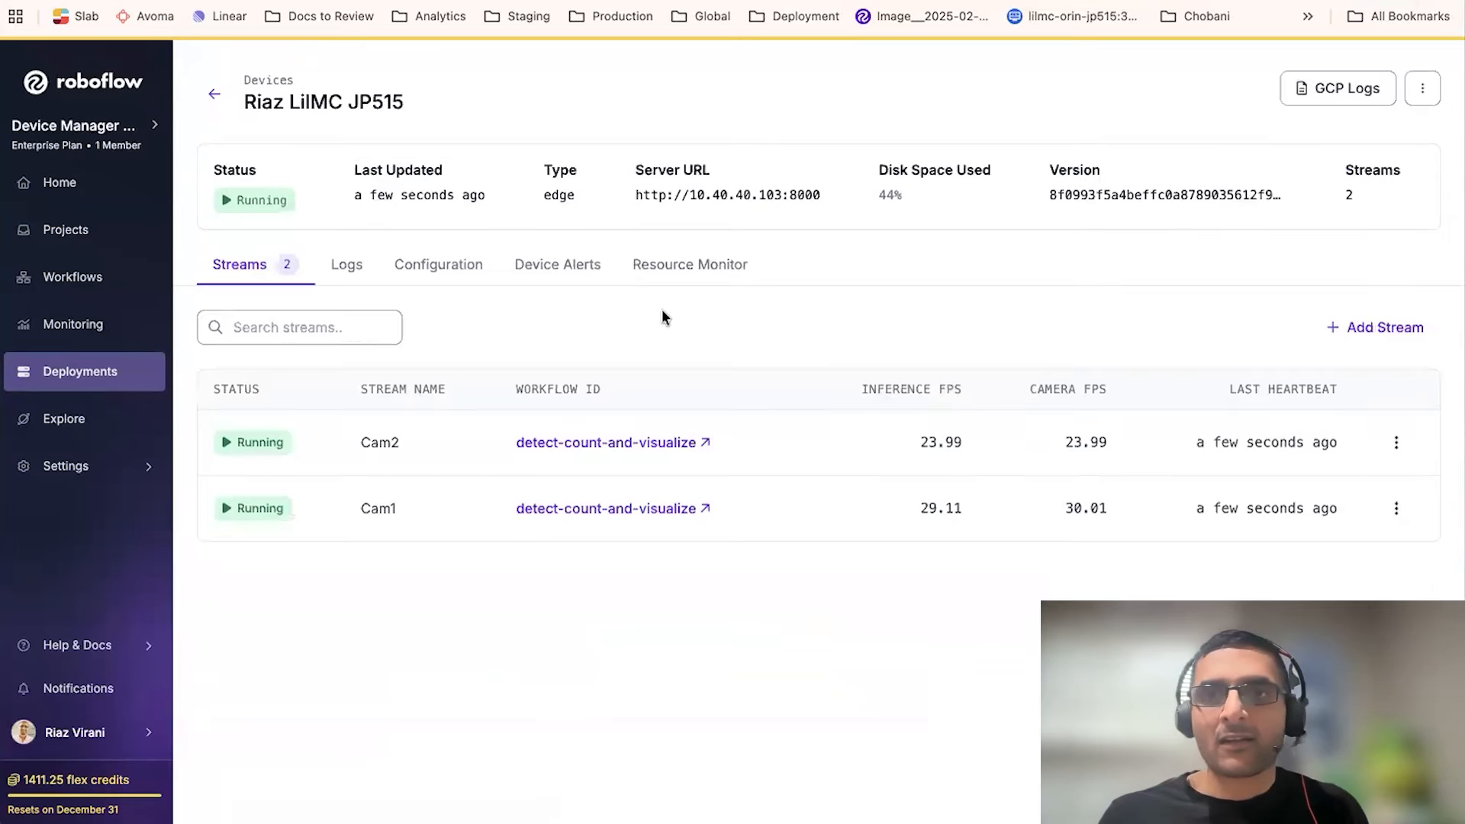
pyautogui.click(1396, 442)
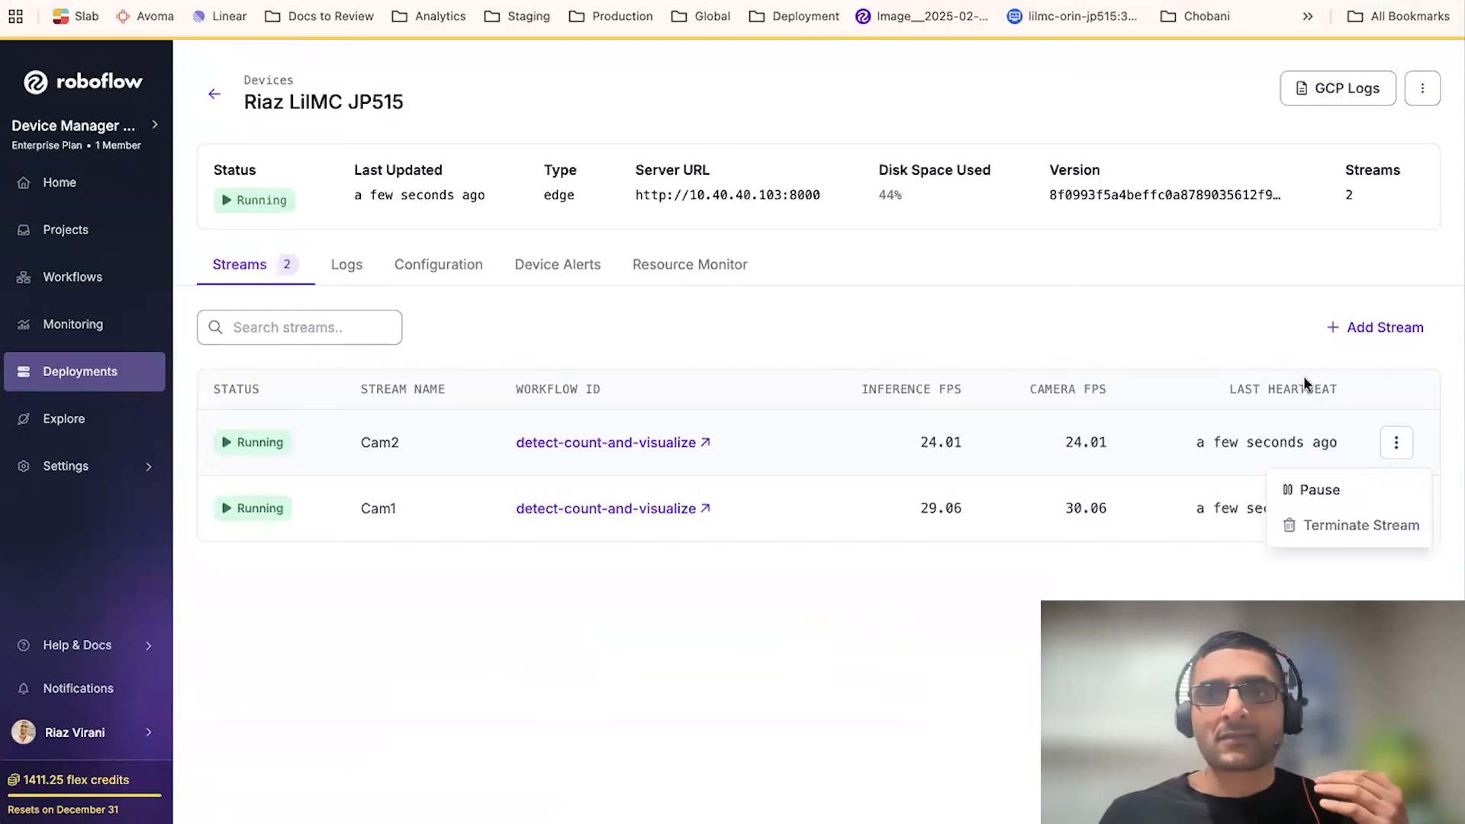
pyautogui.click(1240, 333)
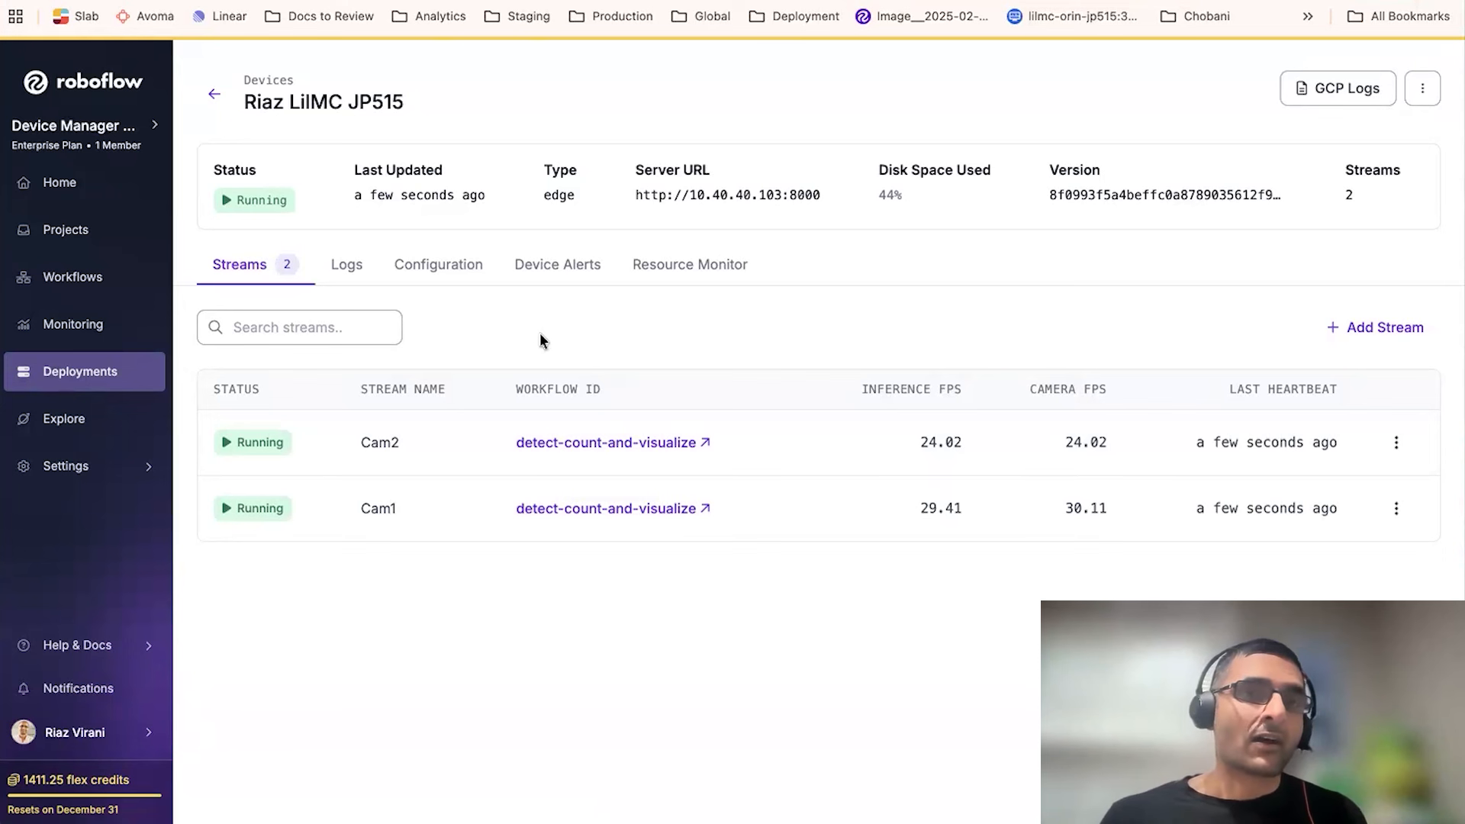
# - Browse the device's live logs and the services filter list
pyautogui.click(348, 264)
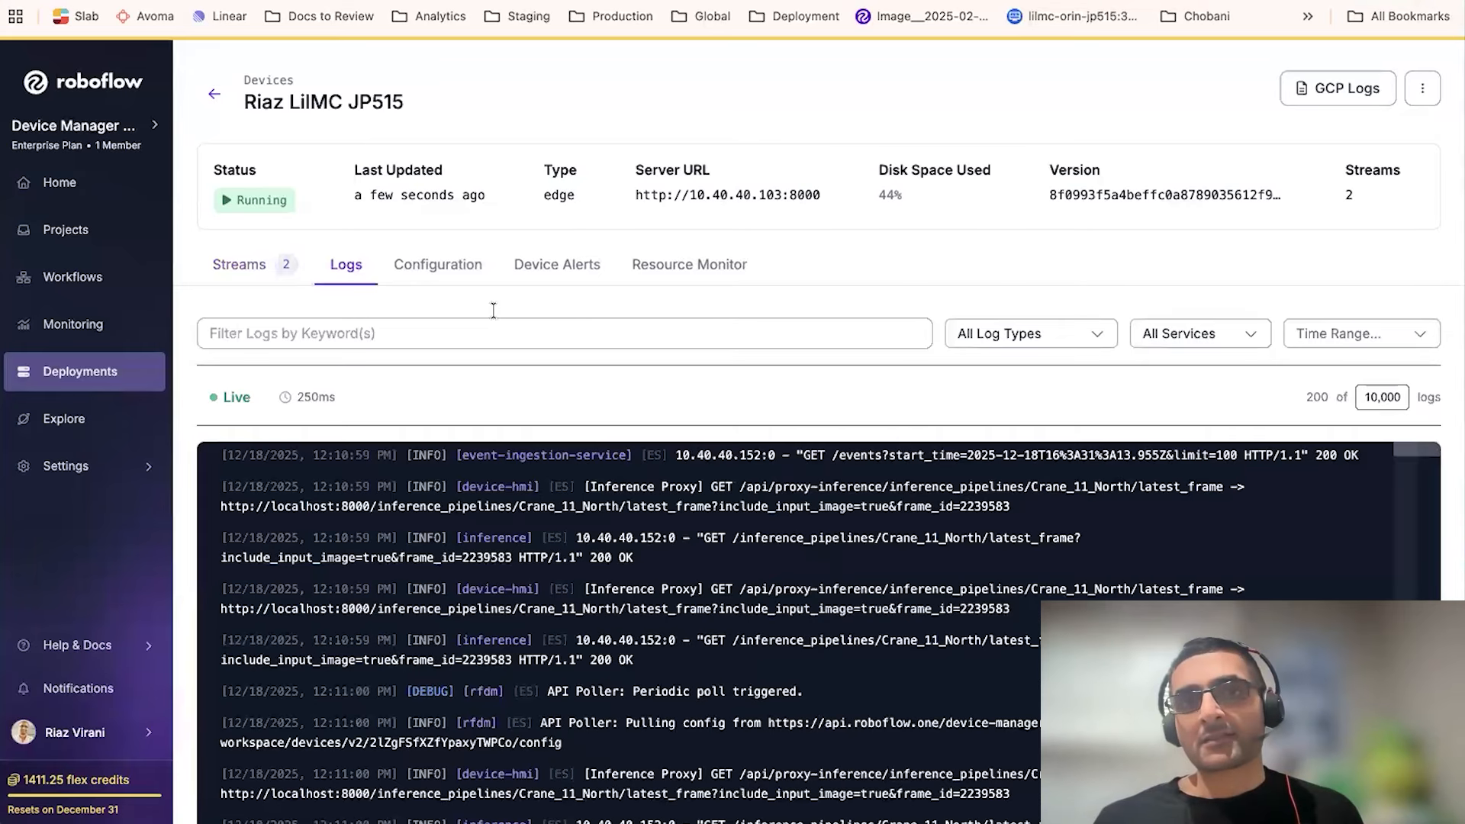
pyautogui.scroll(-1, 527, 335)
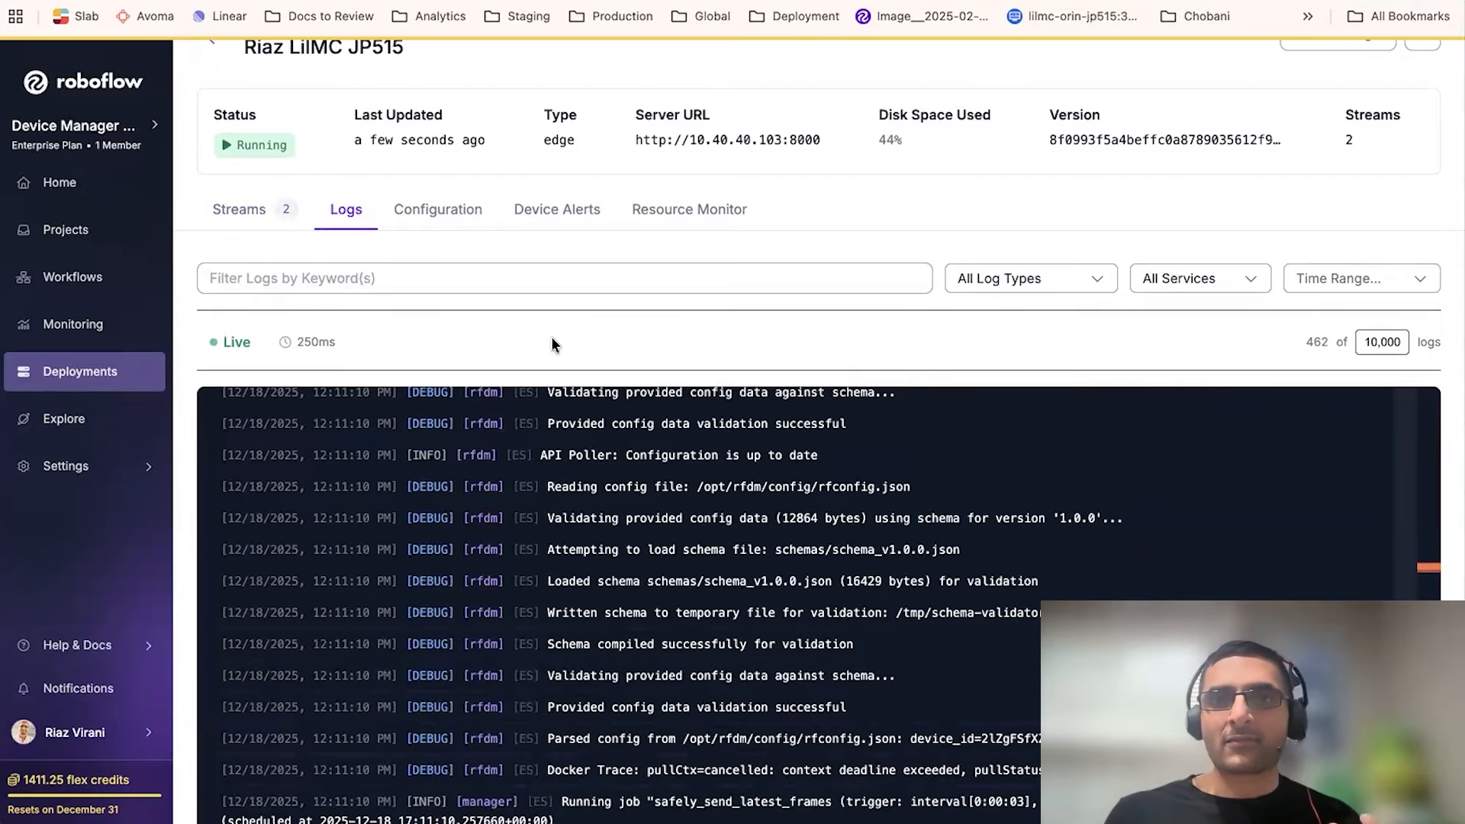
pyautogui.click(1209, 279)
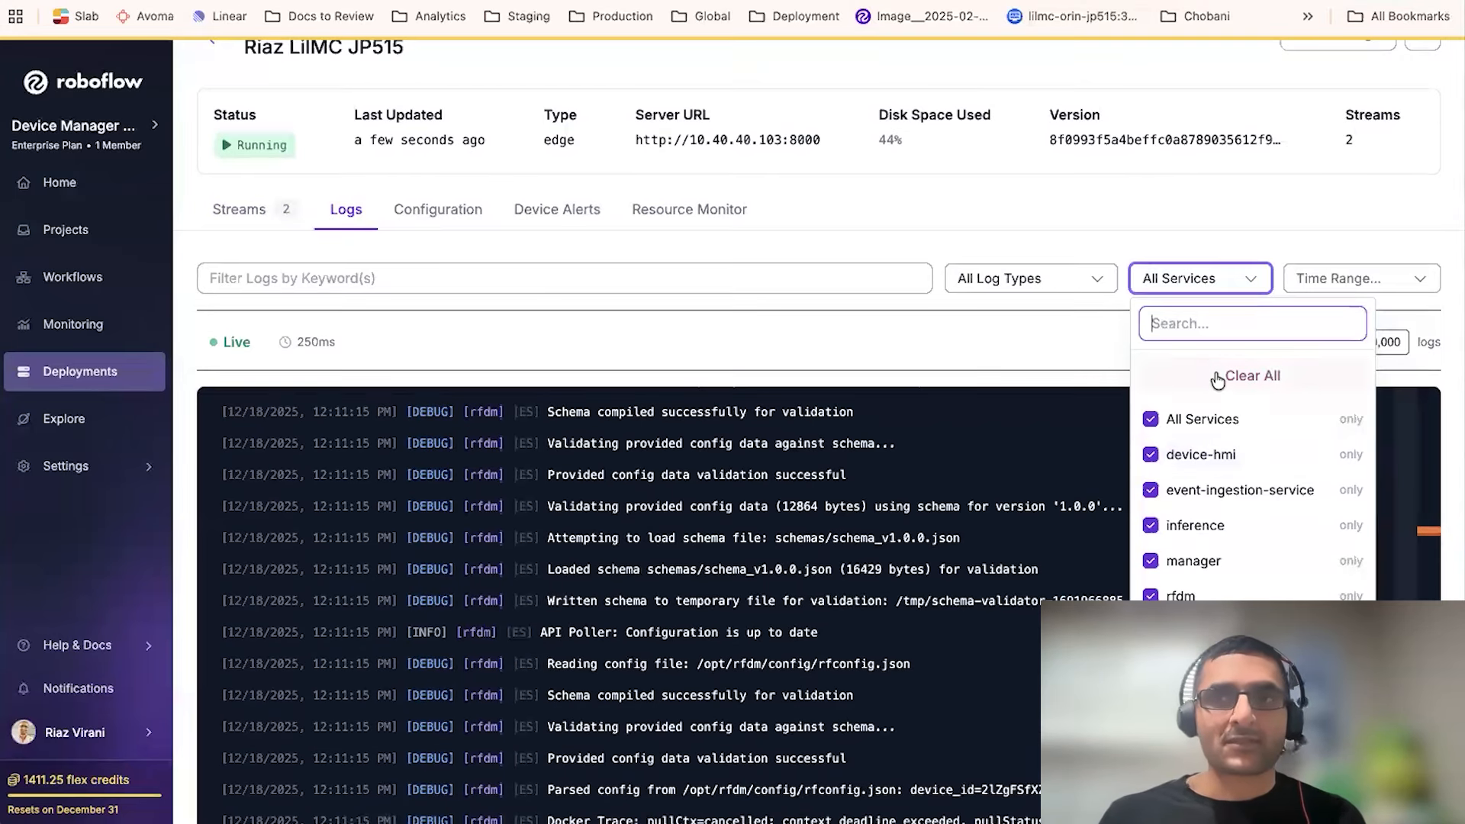
pyautogui.click(1308, 228)
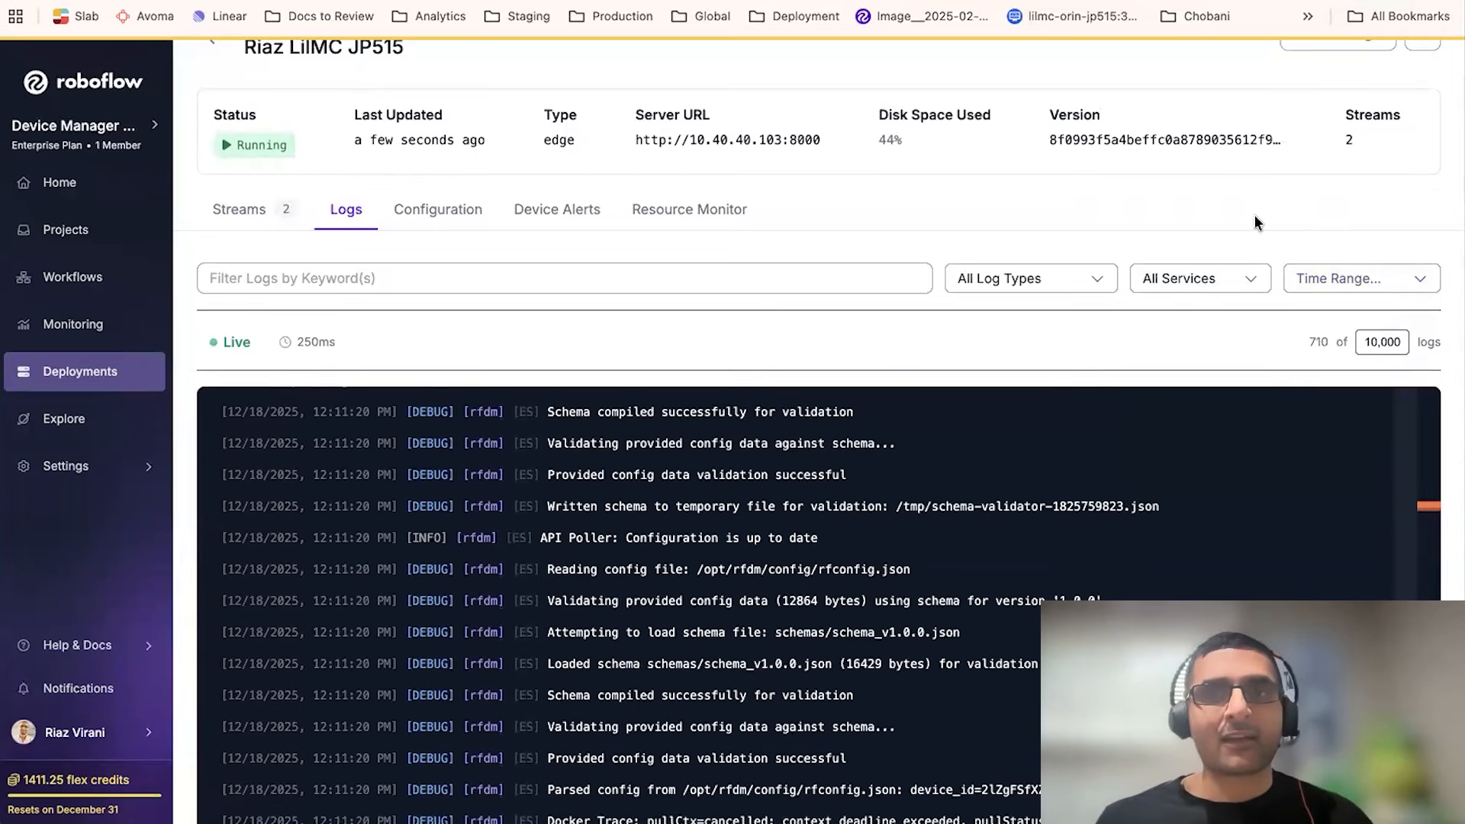
pyautogui.scroll(-1, 1198, 214)
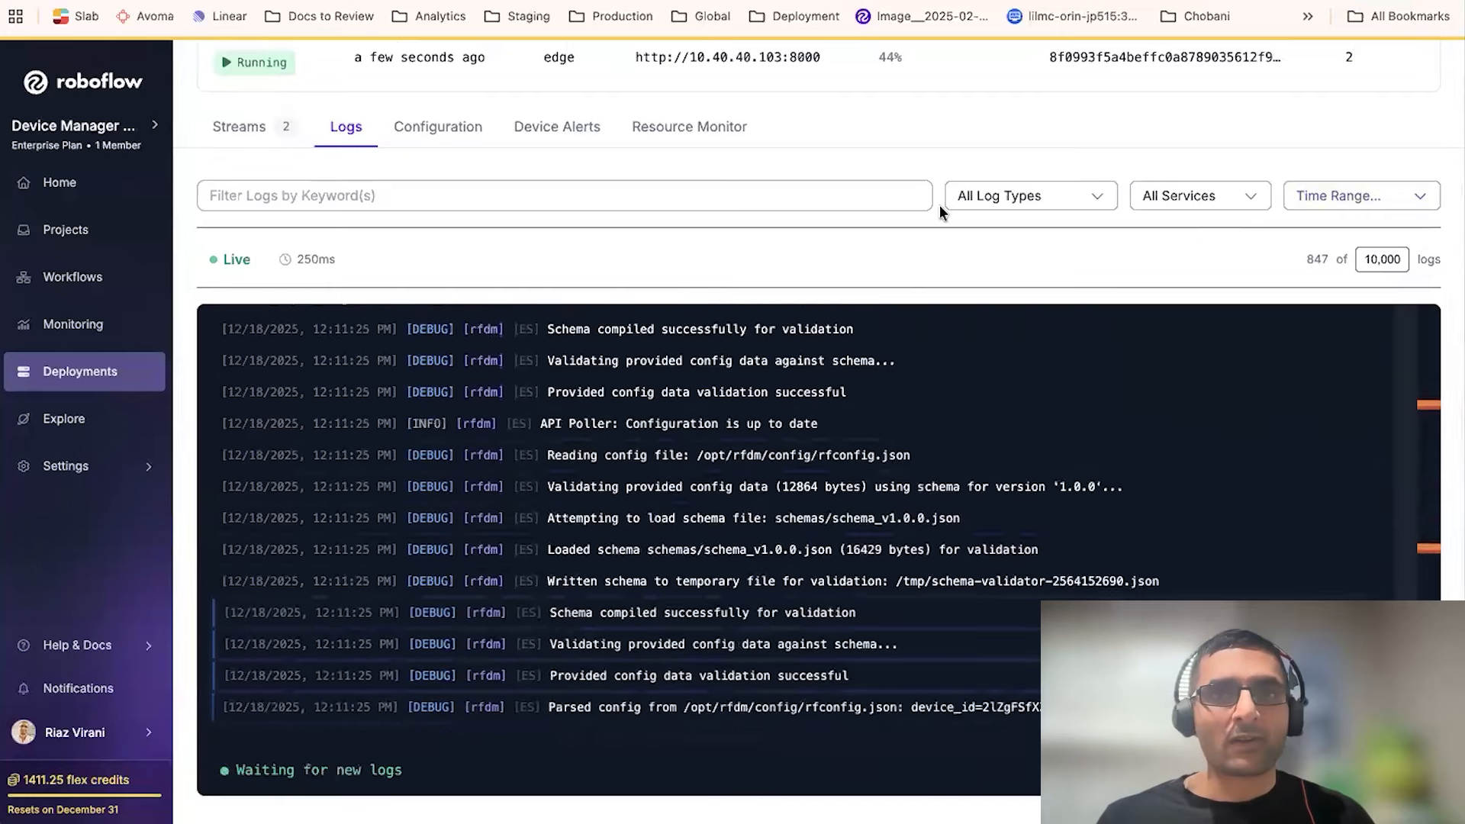
pyautogui.scroll(1, 940, 205)
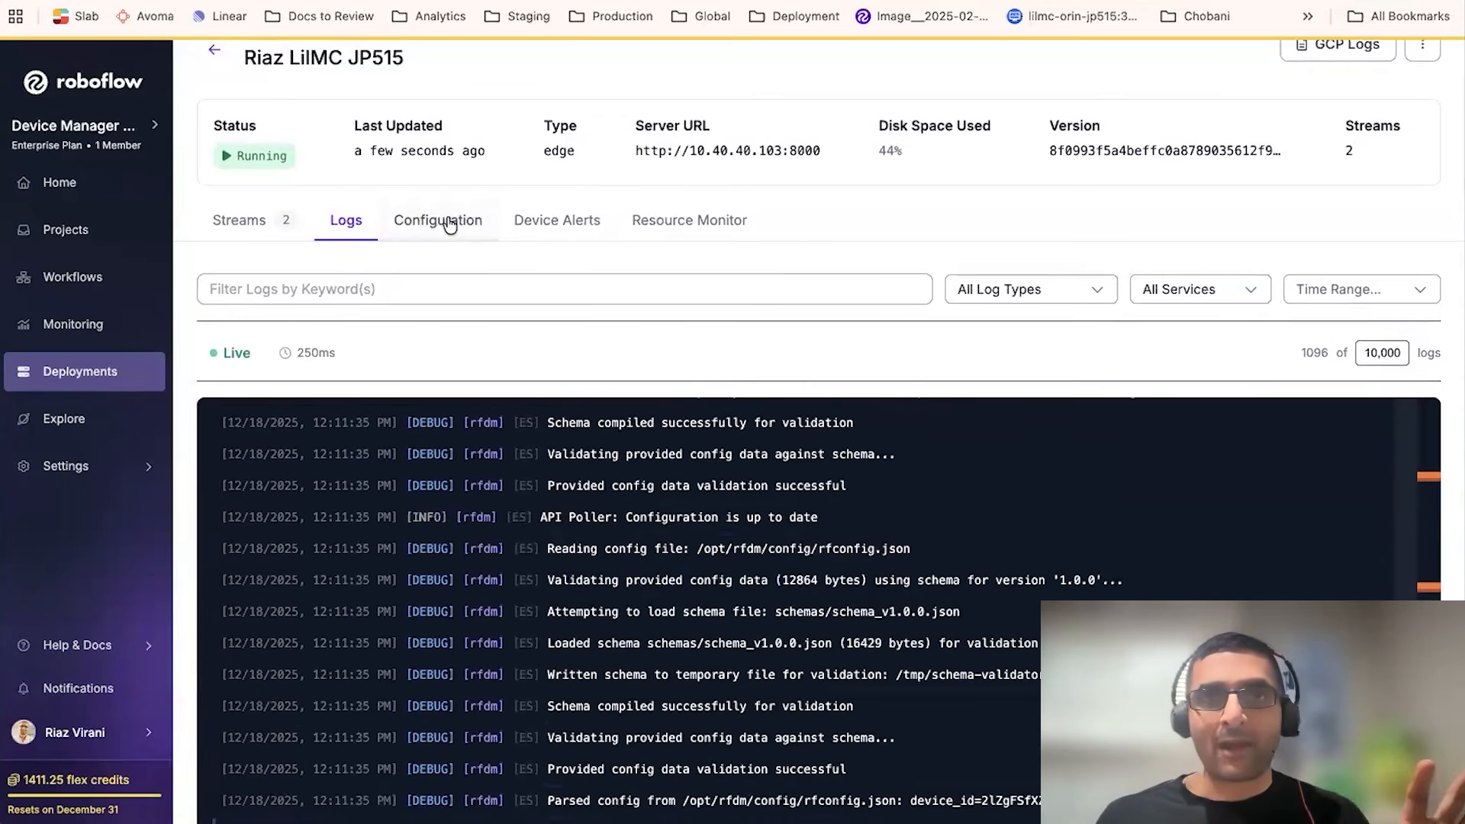
# - Explore the device alert options, including device and Cam2 stream alert types, without saving an alert
pyautogui.click(544, 233)
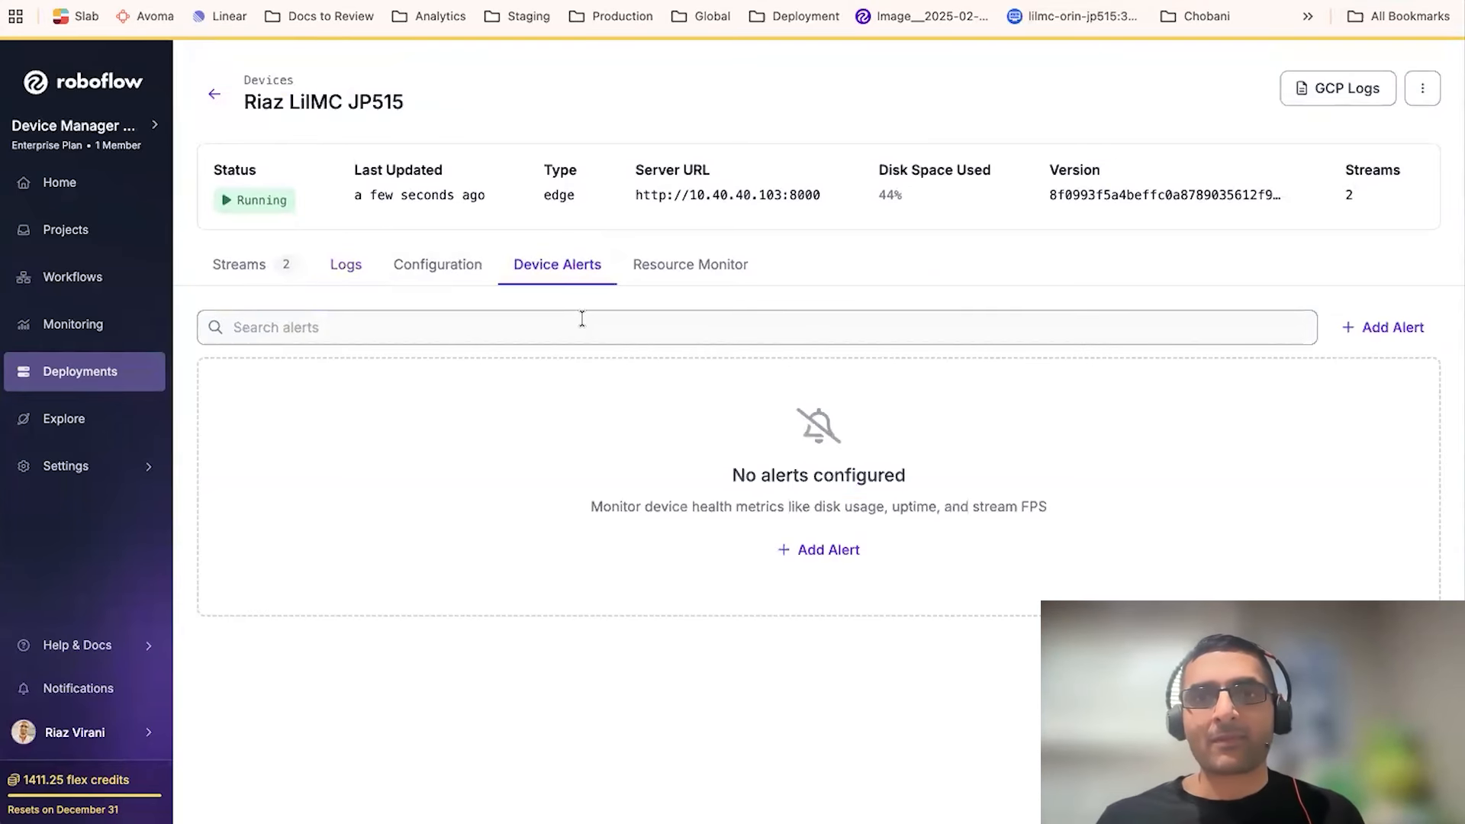
pyautogui.click(1397, 334)
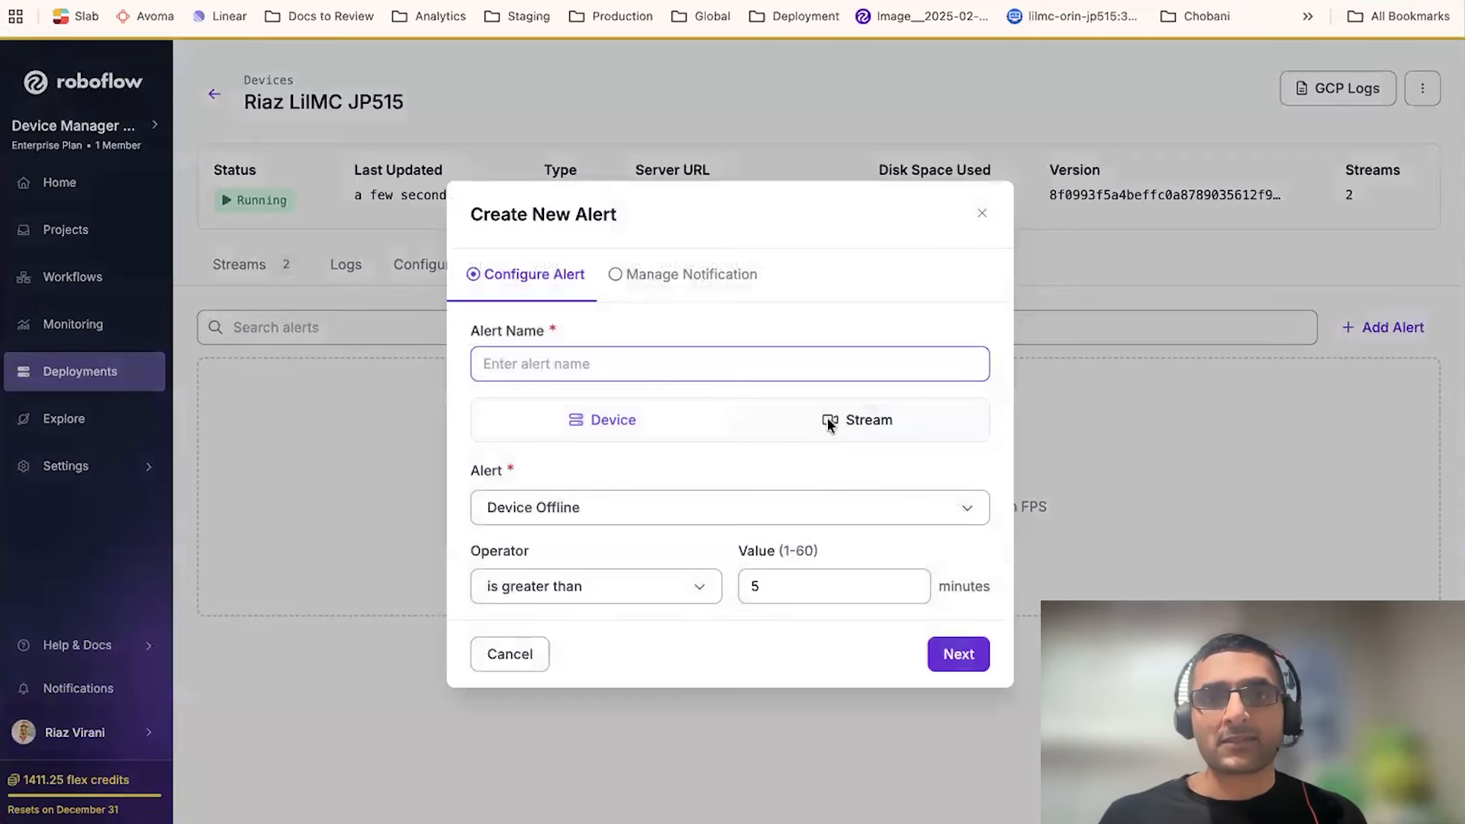
pyautogui.click(816, 513)
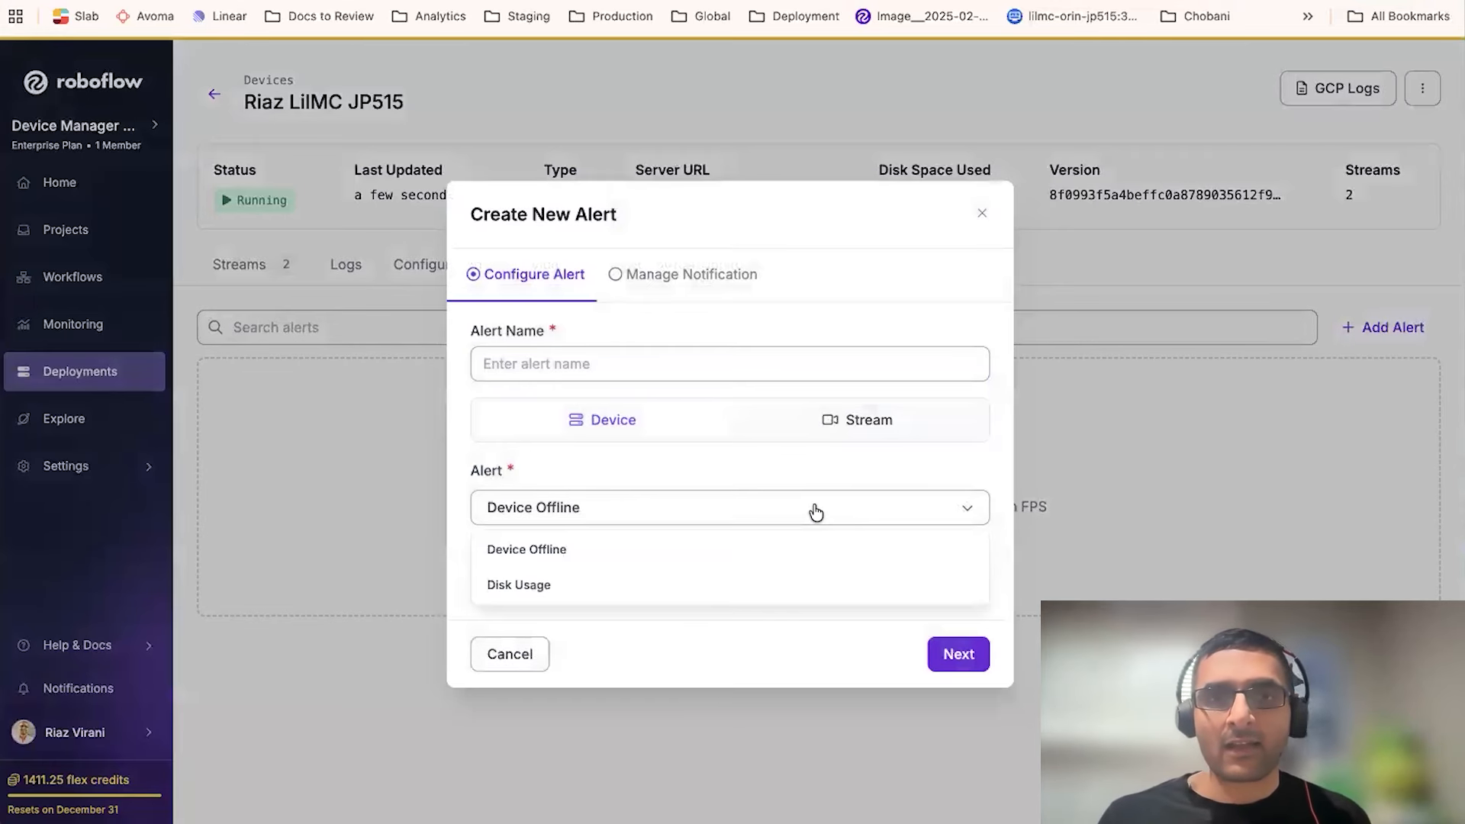
pyautogui.click(730, 460)
pyautogui.click(798, 422)
pyautogui.click(743, 479)
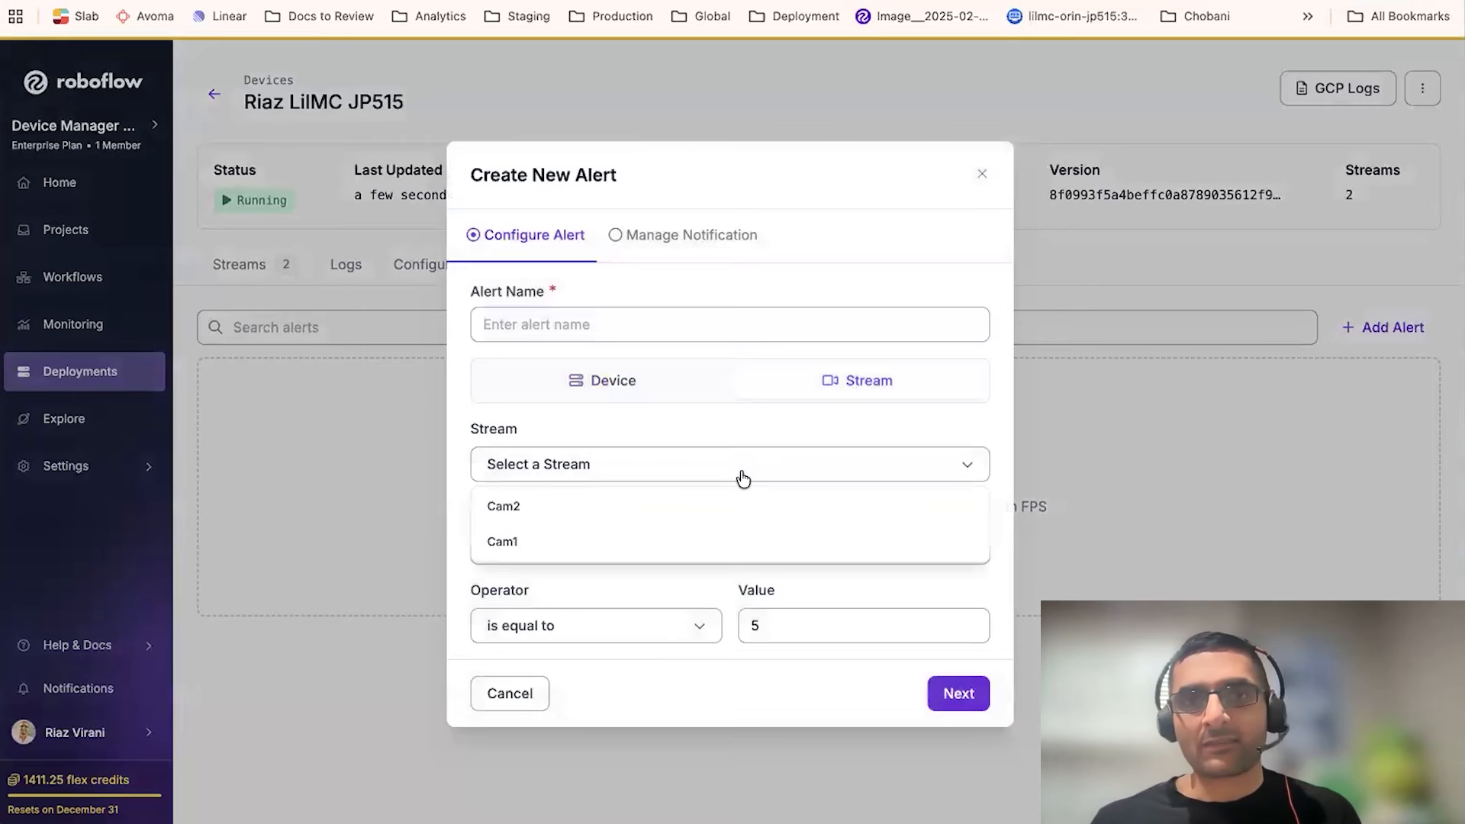
pyautogui.click(686, 506)
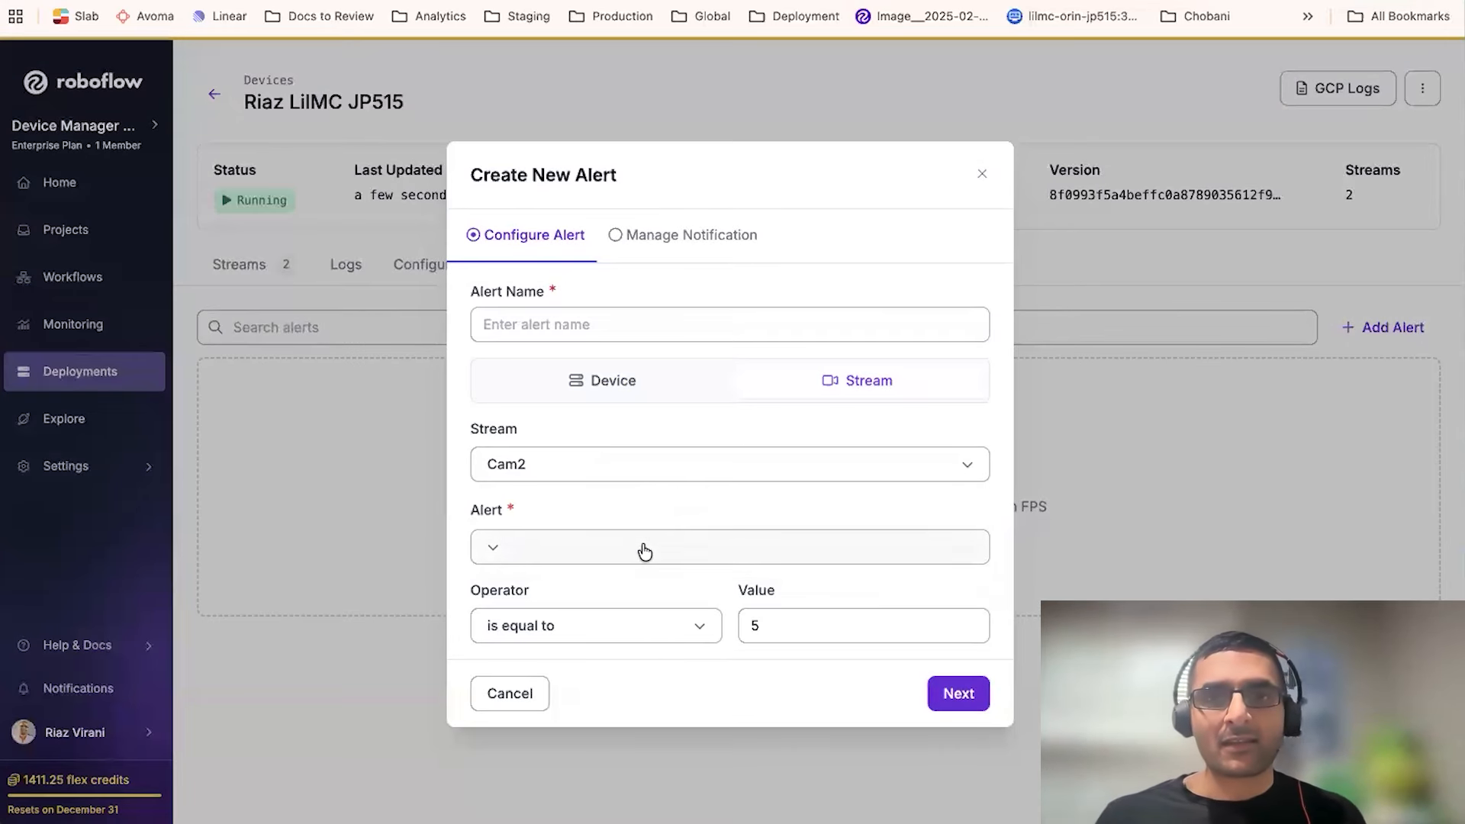
pyautogui.click(645, 551)
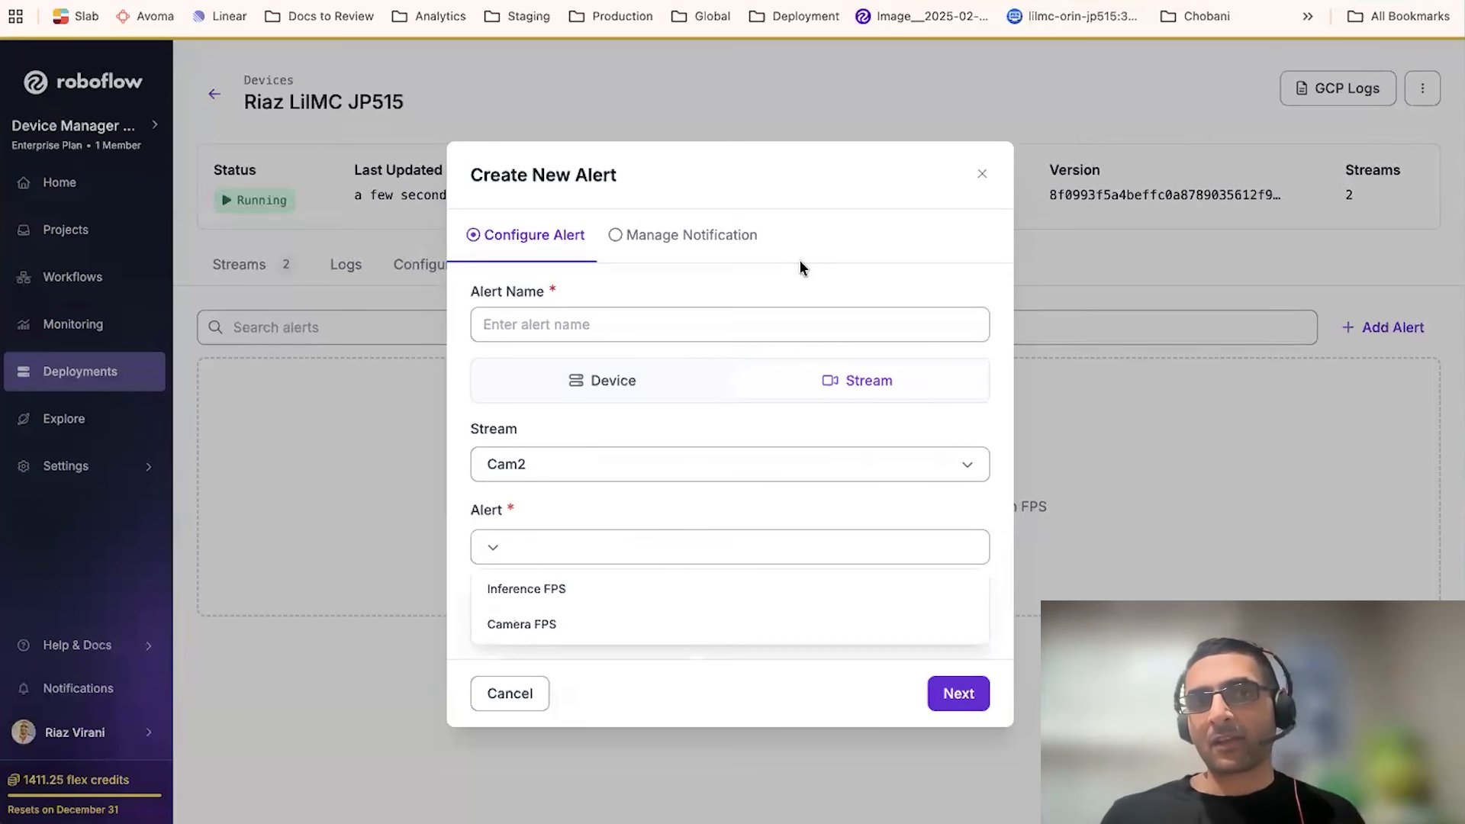
pyautogui.click(982, 174)
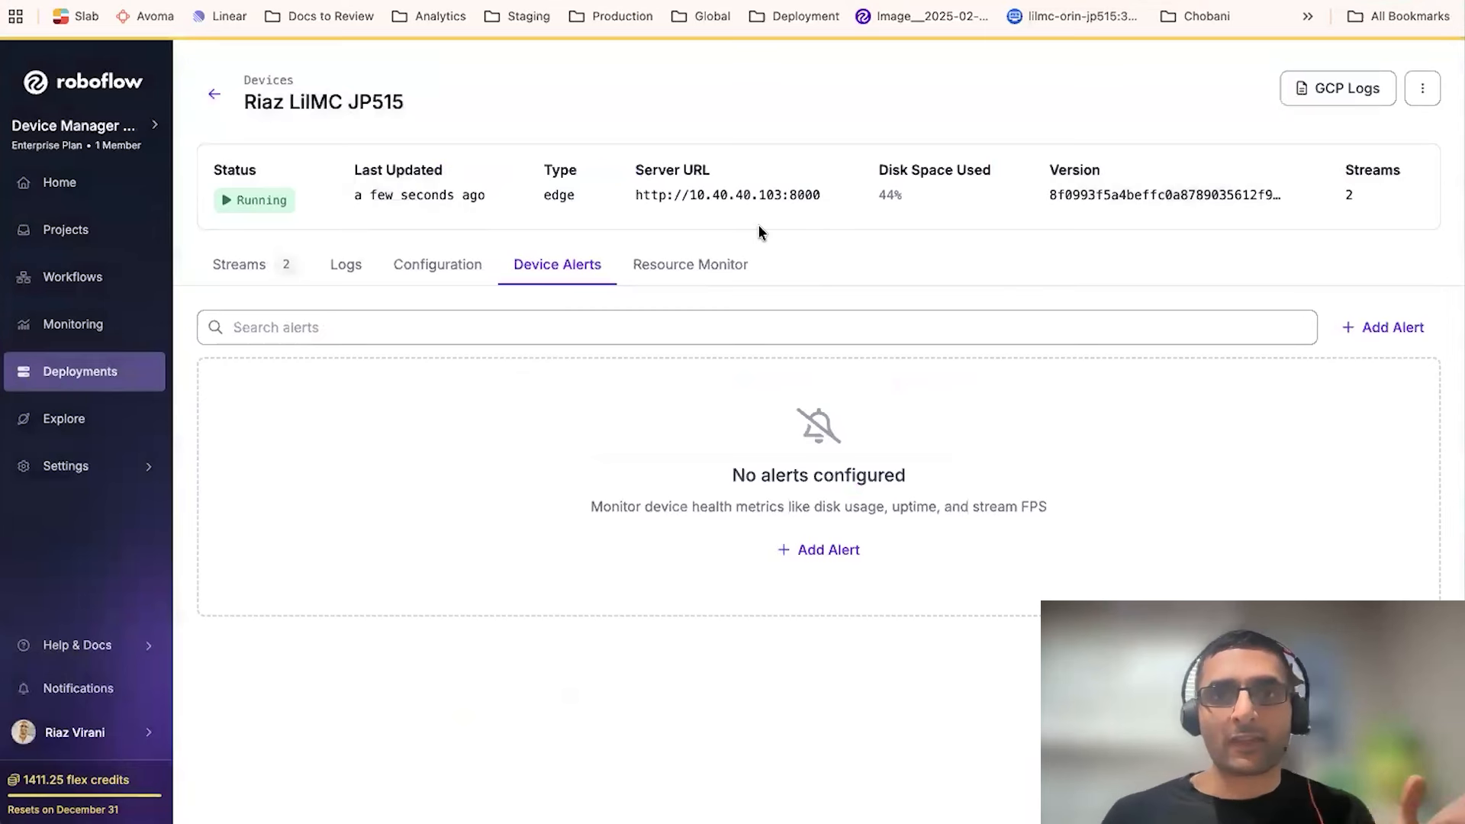
# - Examine the device's resource monitor charts, service container status and hardware information
pyautogui.click(709, 276)
pyautogui.scroll(-2, 705, 298)
pyautogui.scroll(-2, 705, 303)
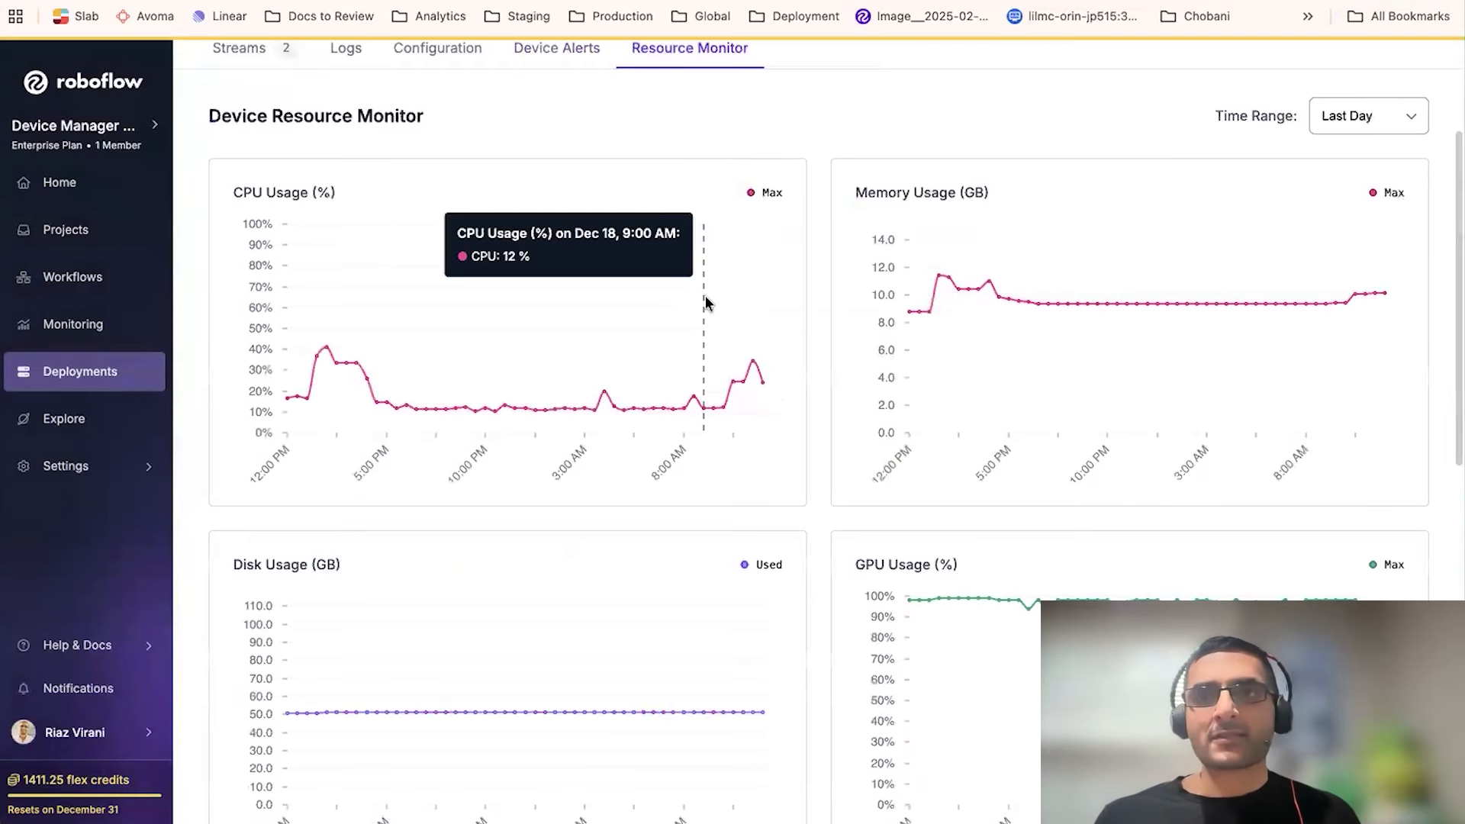
pyautogui.scroll(-1, 705, 299)
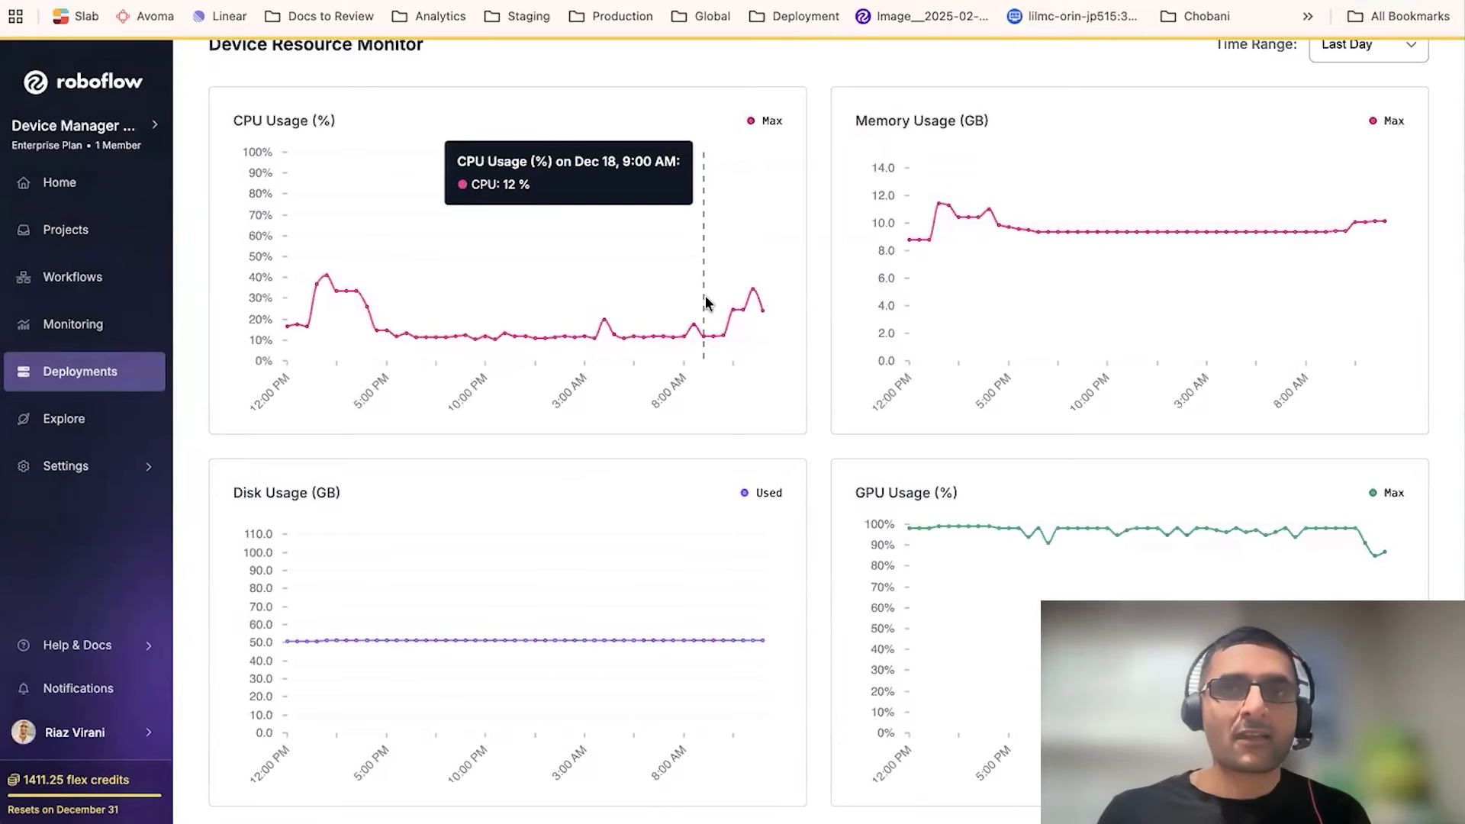
pyautogui.scroll(-1, 705, 303)
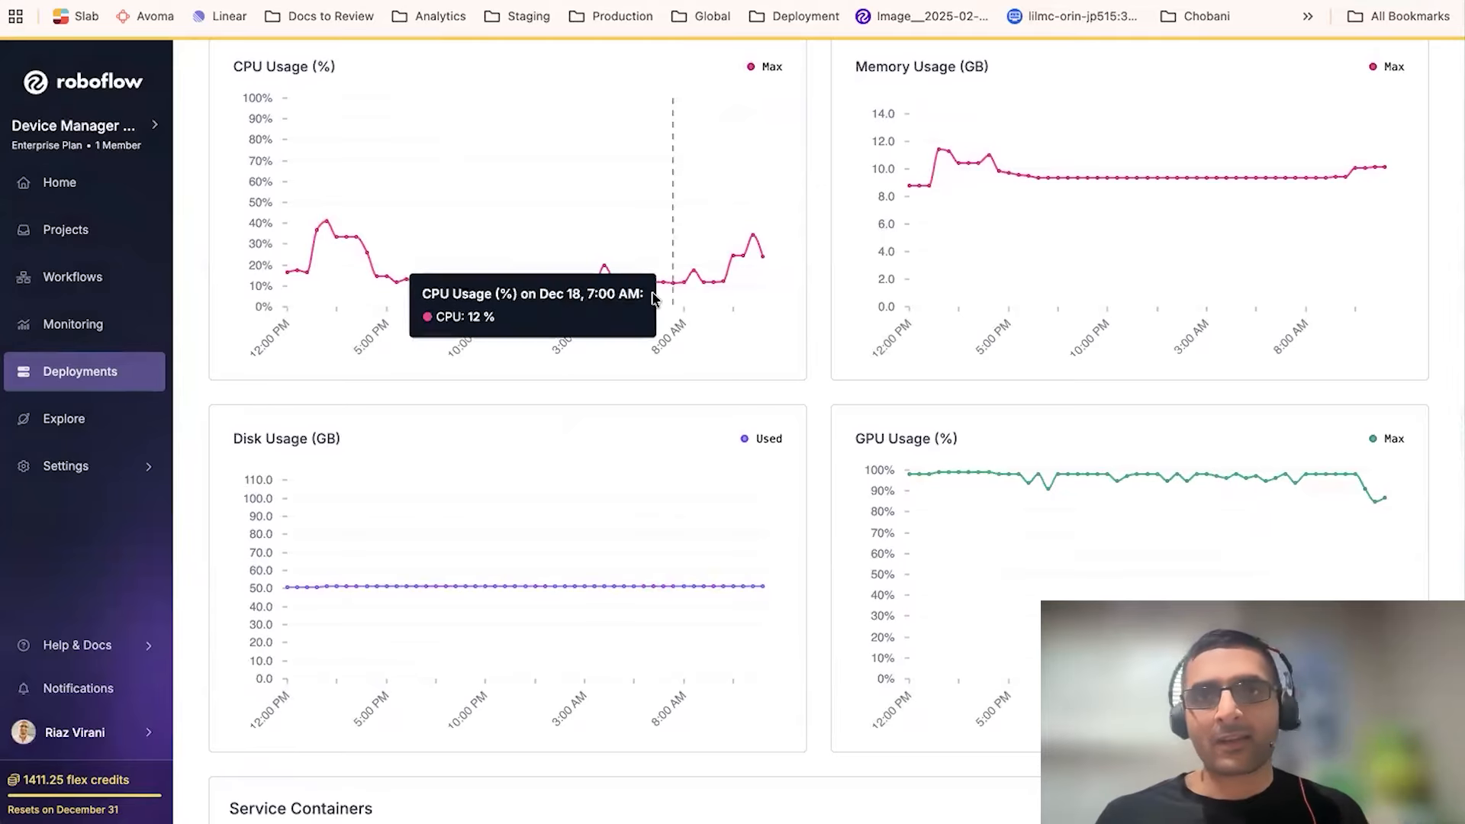
pyautogui.scroll(-3, 653, 299)
pyautogui.scroll(-6, 652, 299)
pyautogui.scroll(3, 625, 351)
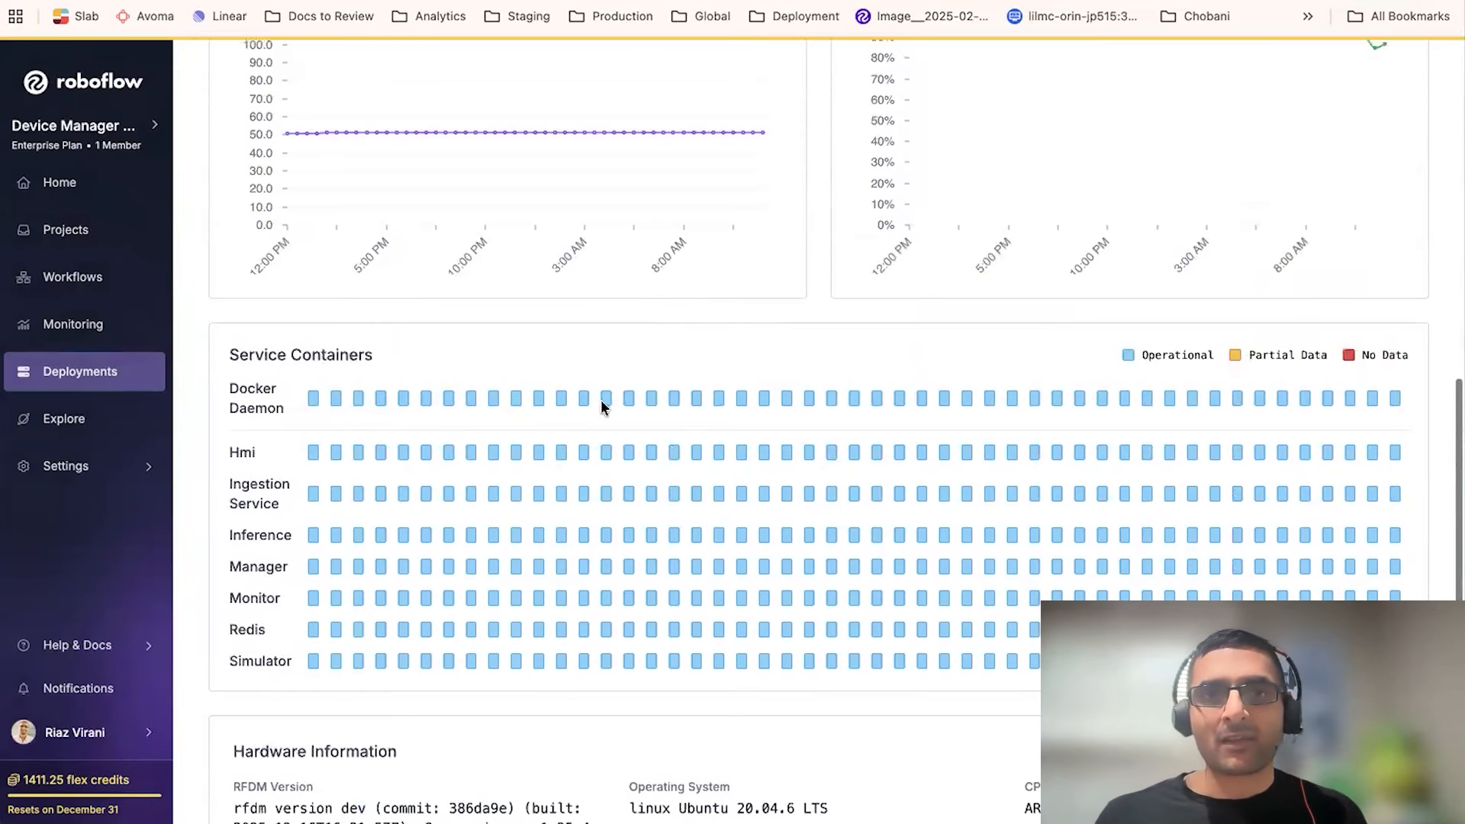
pyautogui.scroll(-2, 730, 522)
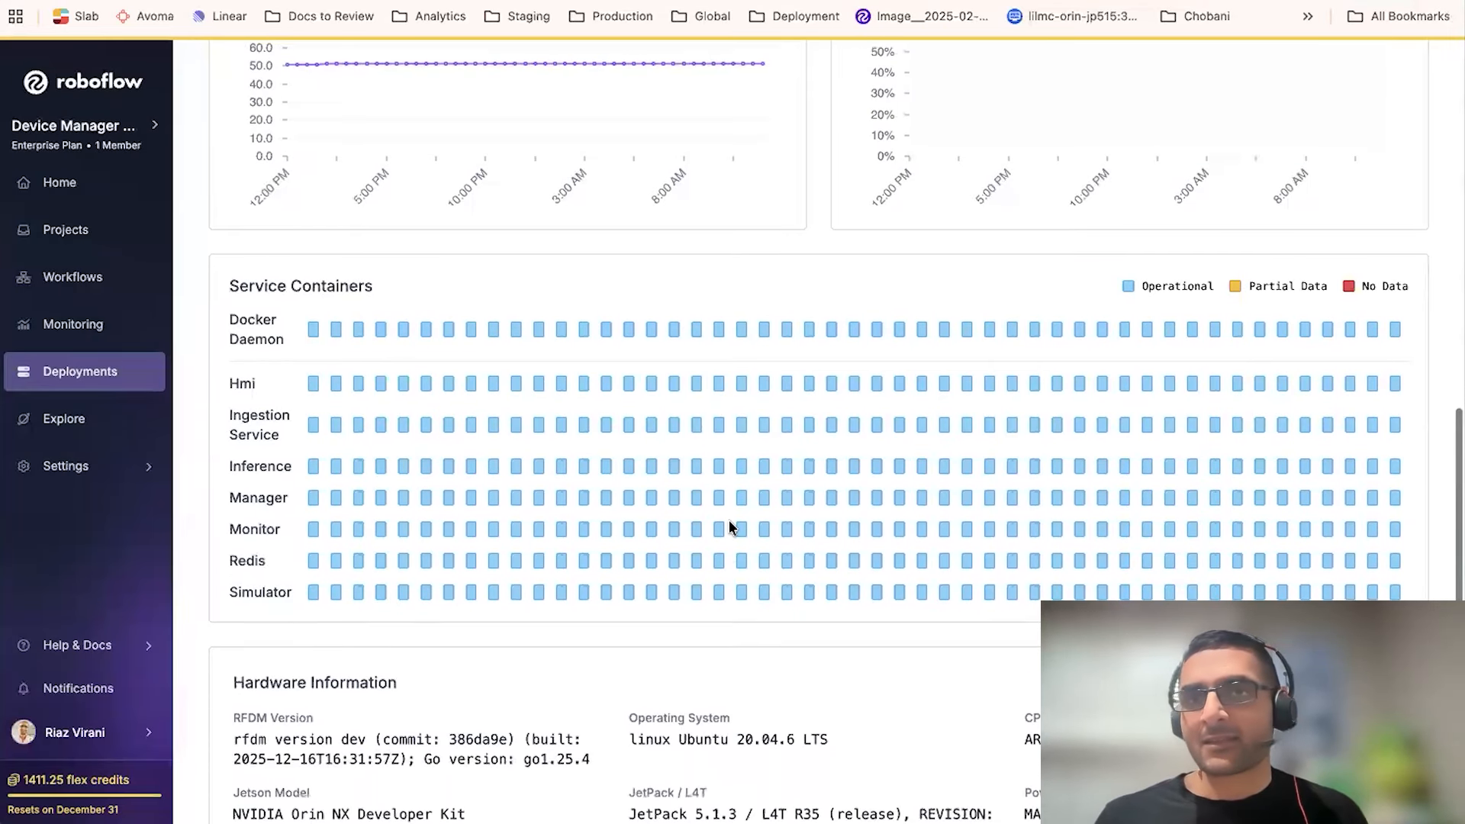
pyautogui.scroll(-2, 729, 524)
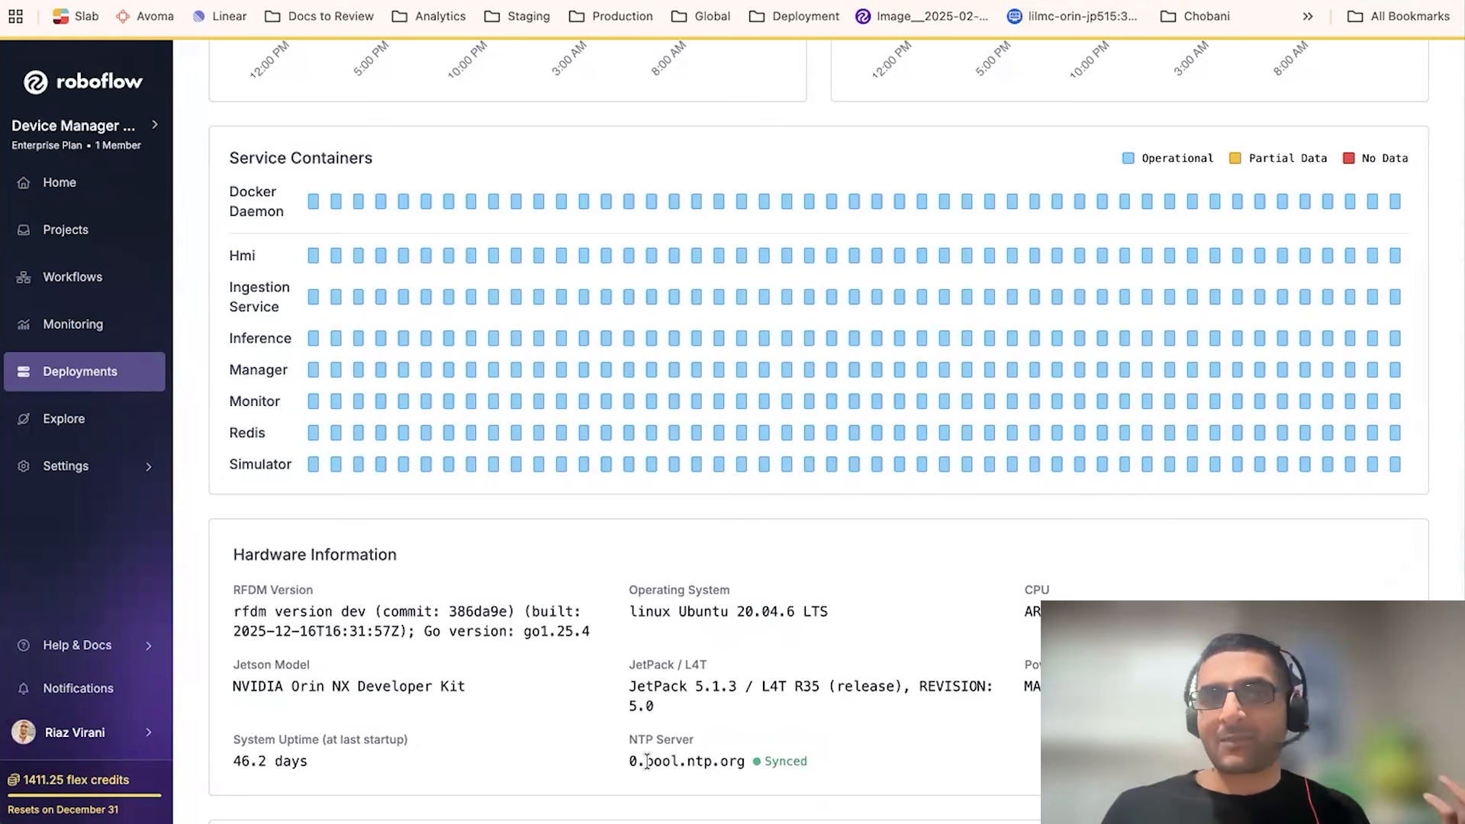
pyautogui.moveTo(651, 760); pyautogui.dragTo(747, 763)
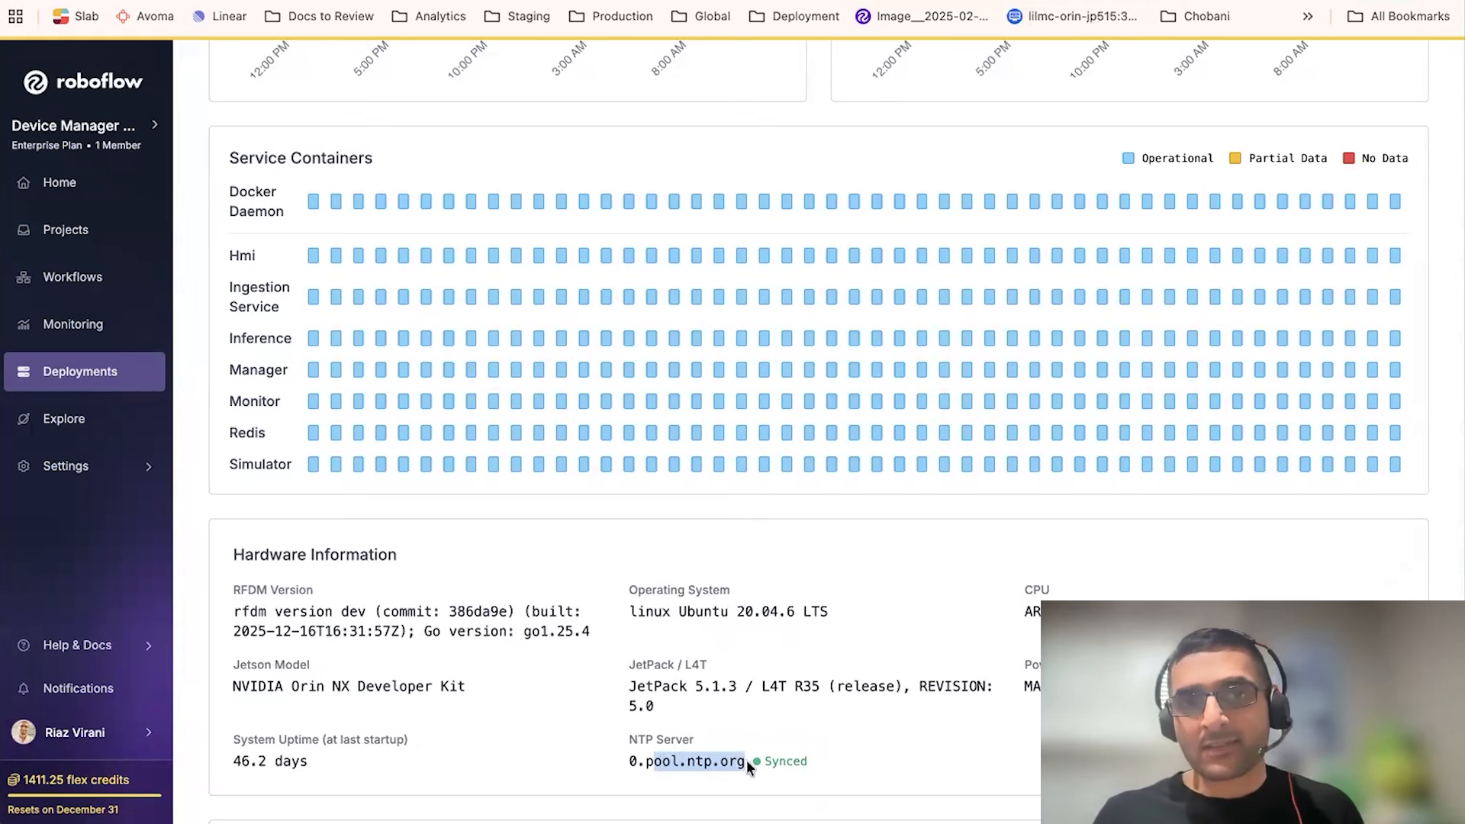
pyautogui.moveTo(660, 686); pyautogui.dragTo(722, 686)
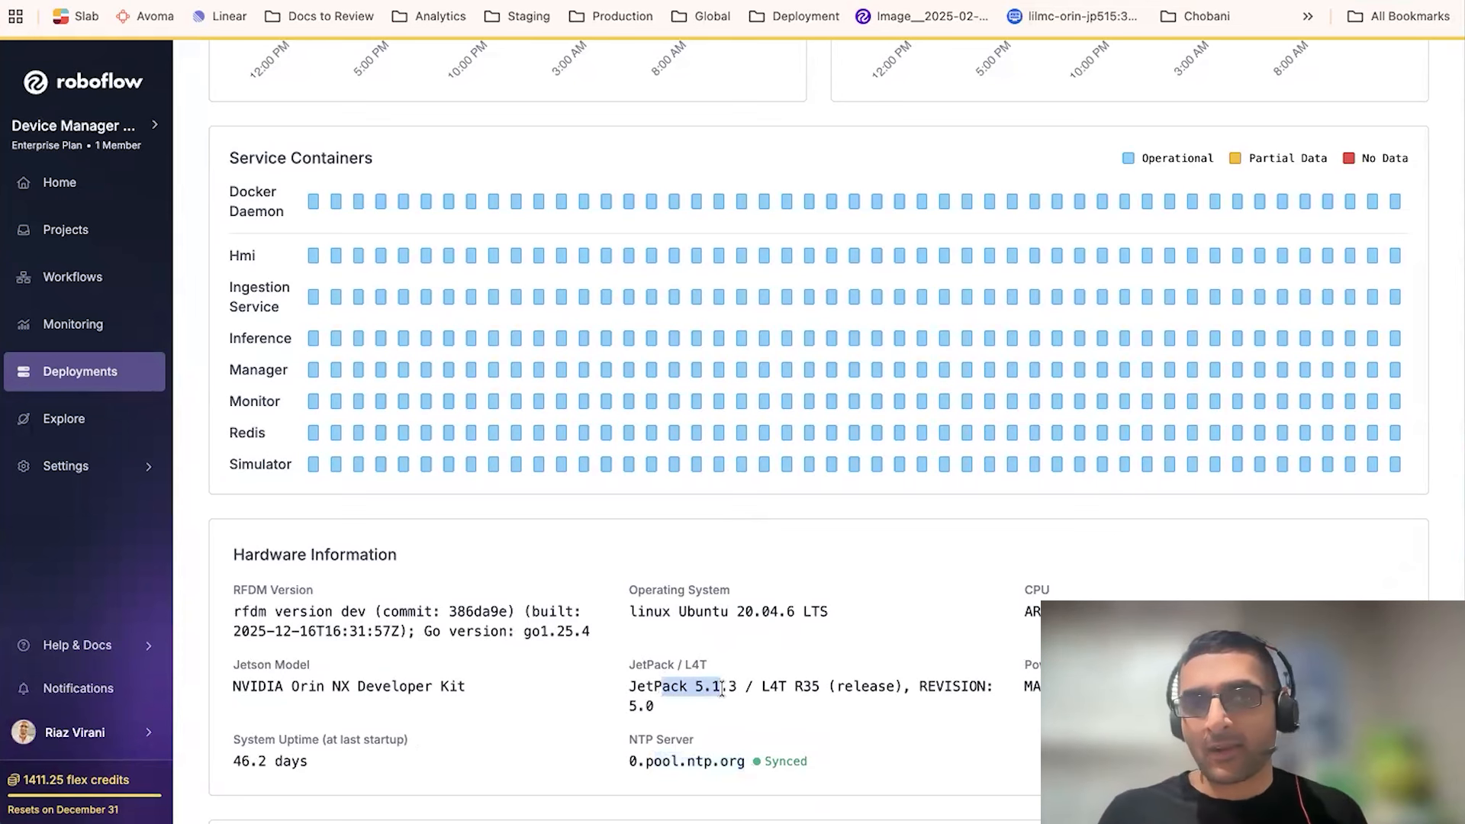
pyautogui.click(722, 690)
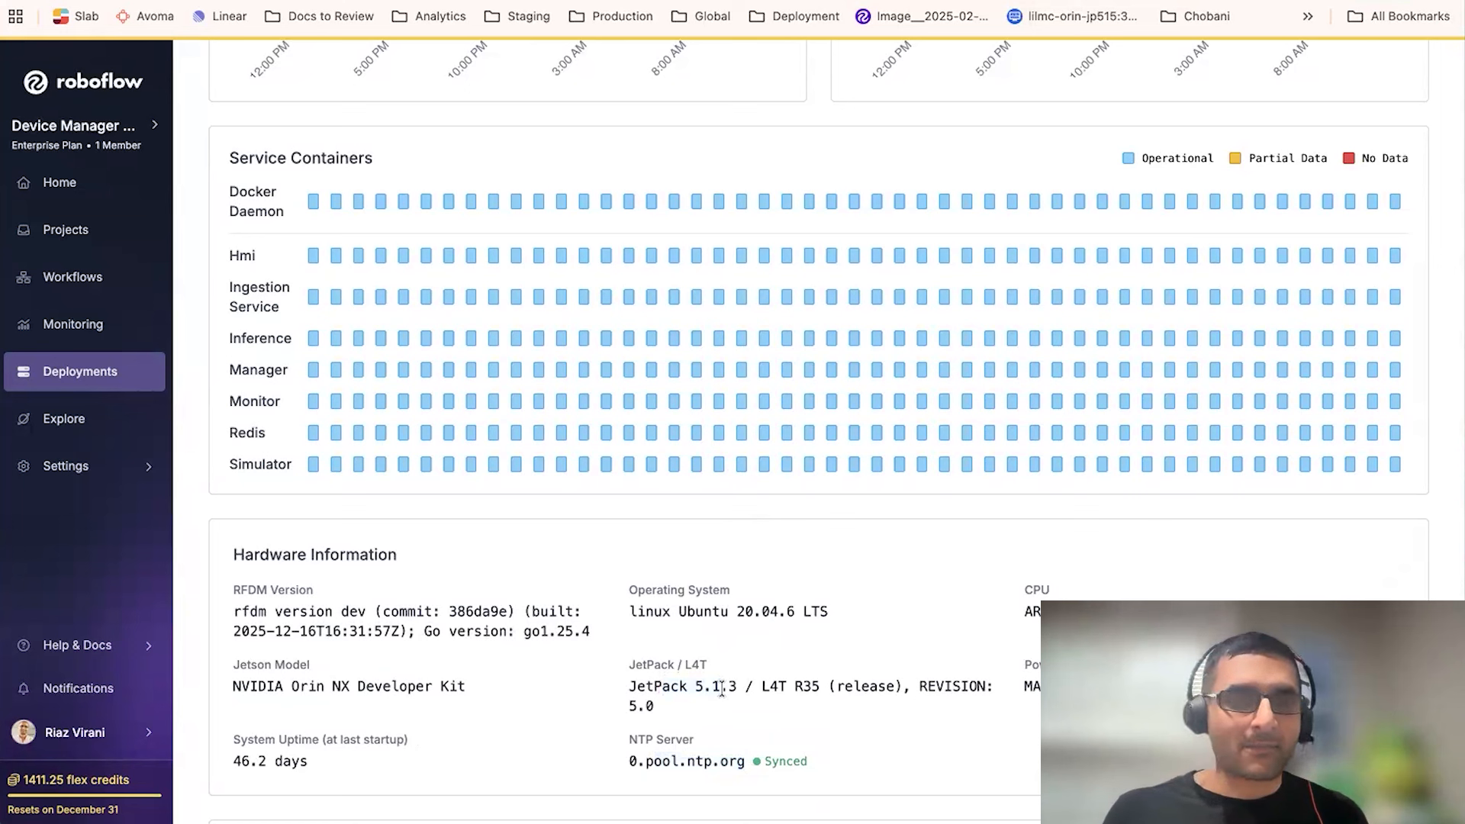
pyautogui.scroll(7, 721, 689)
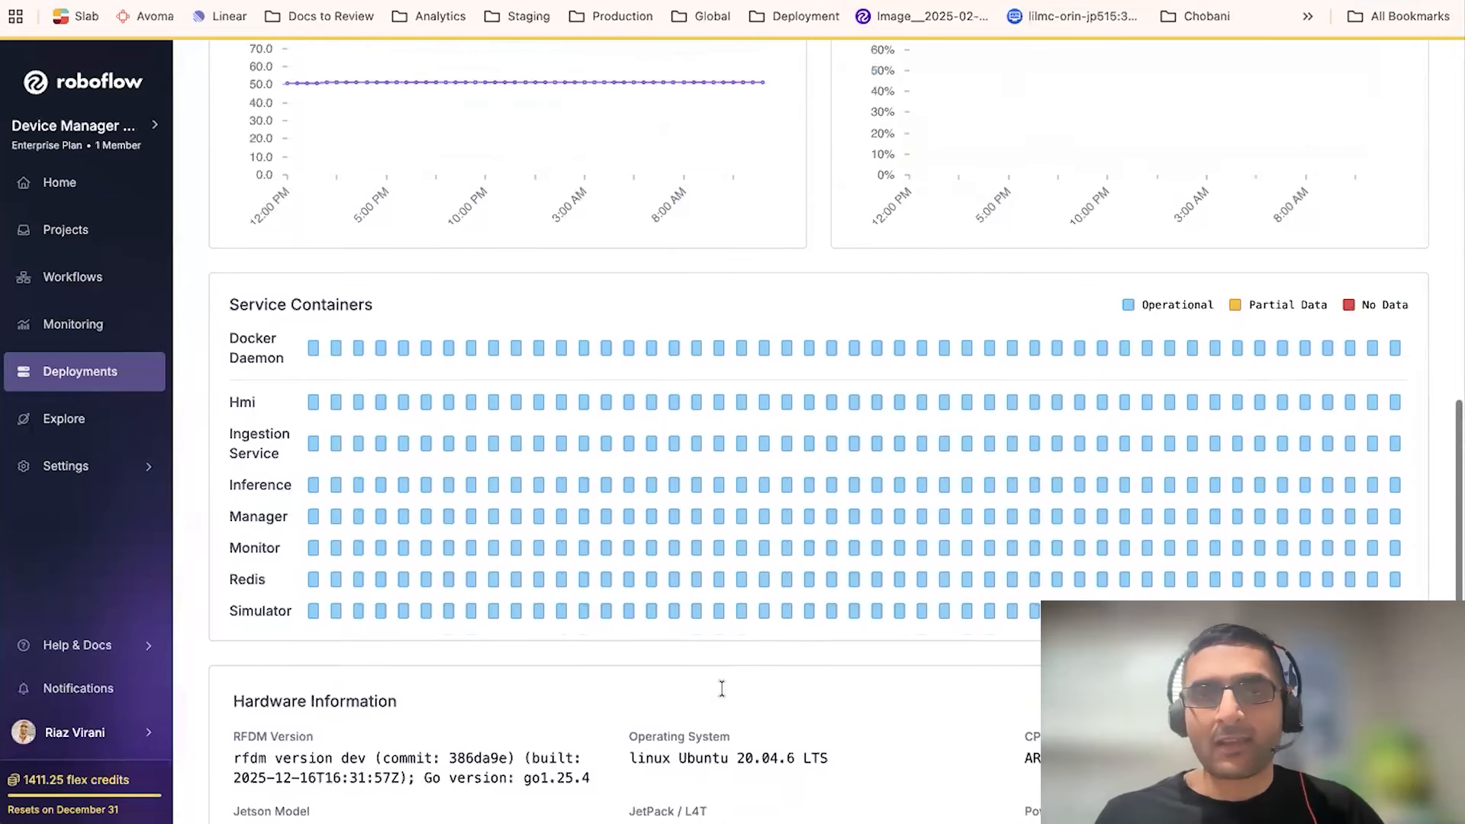
pyautogui.scroll(2, 721, 691)
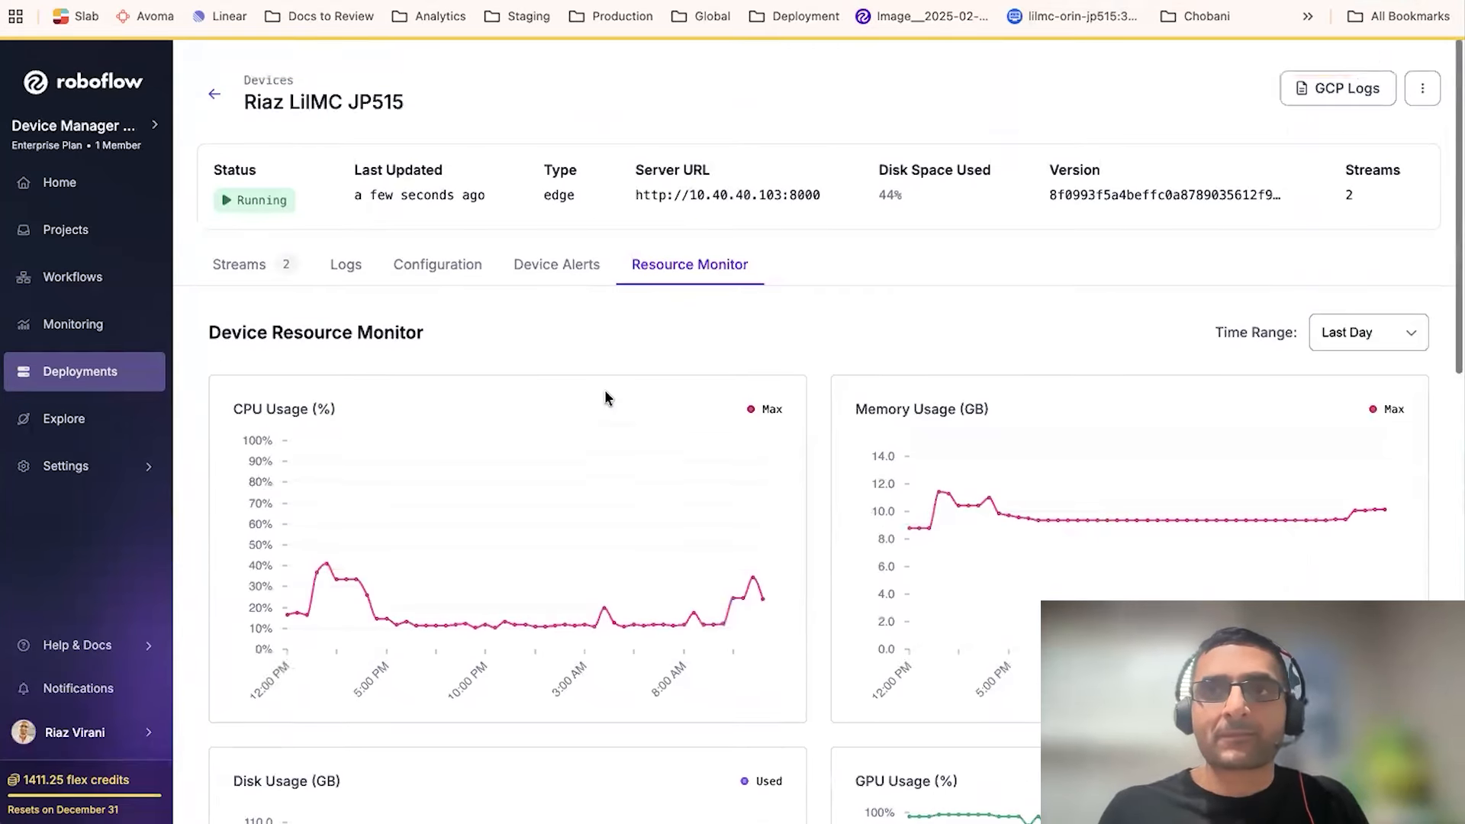
# - Review the device's actions menu and its general and Python configuration settings
pyautogui.click(1421, 87)
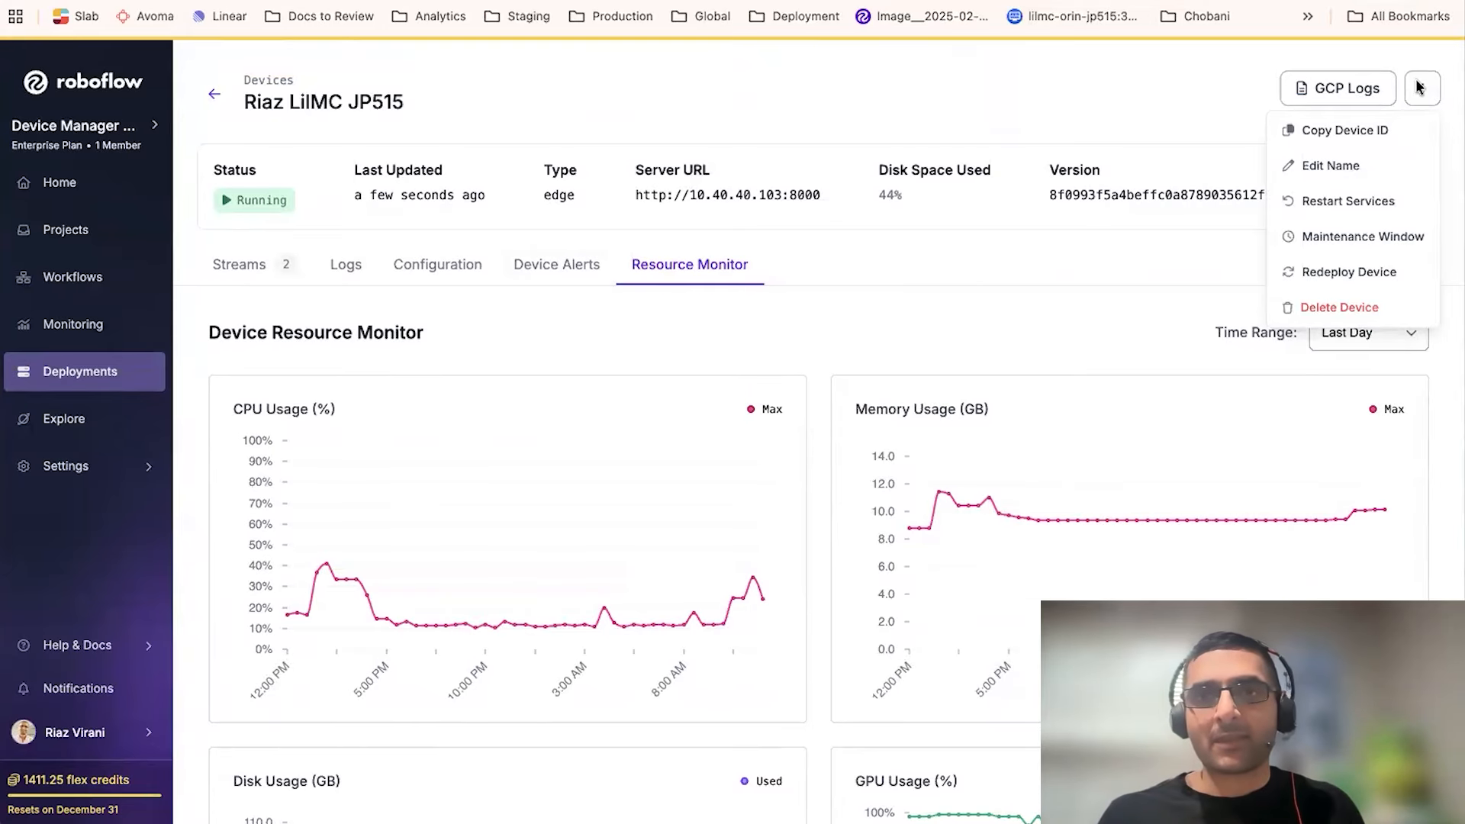
pyautogui.click(455, 282)
pyautogui.click(437, 276)
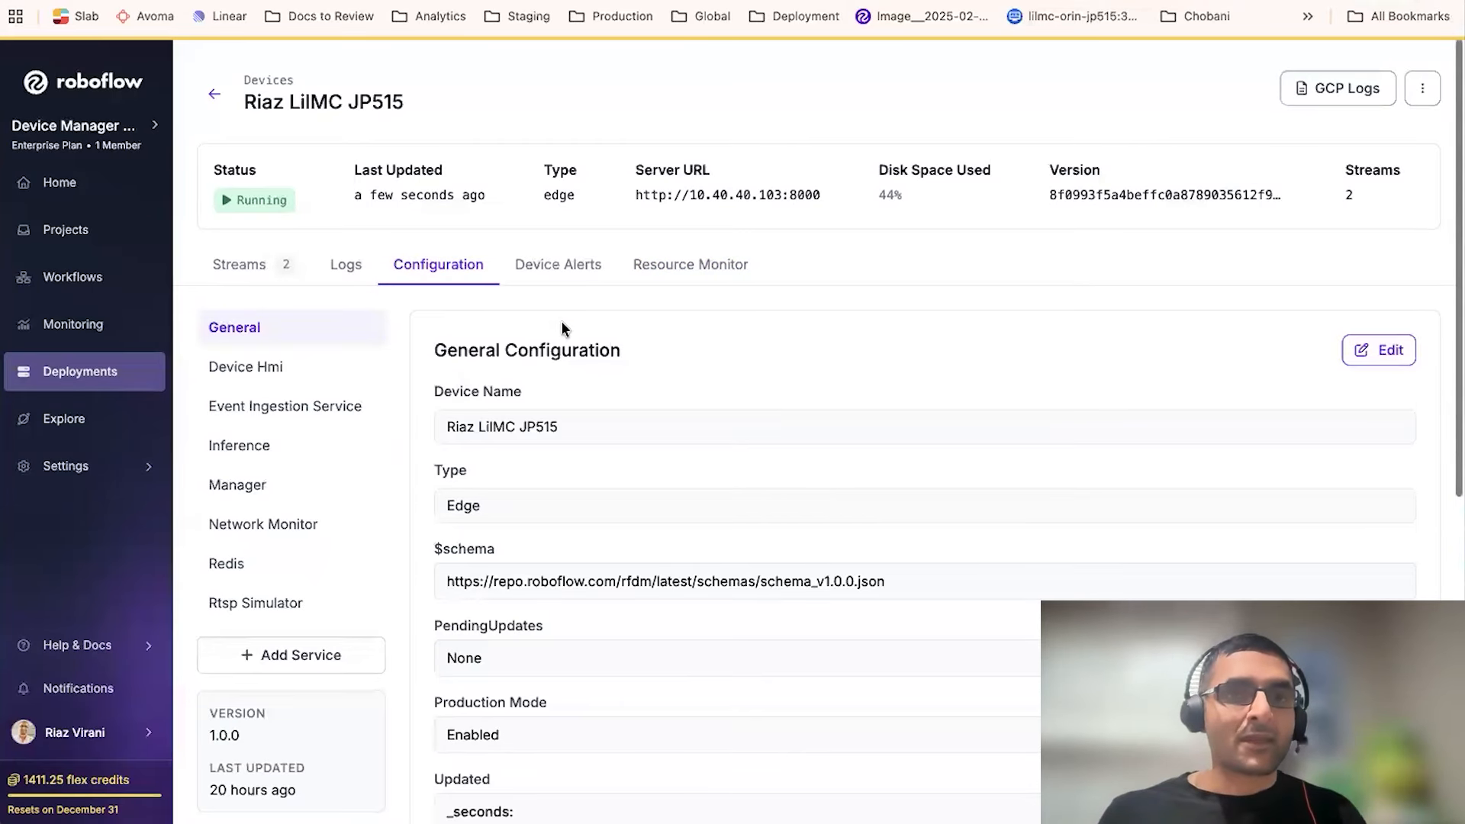
pyautogui.scroll(-3, 563, 328)
pyautogui.scroll(-1, 563, 324)
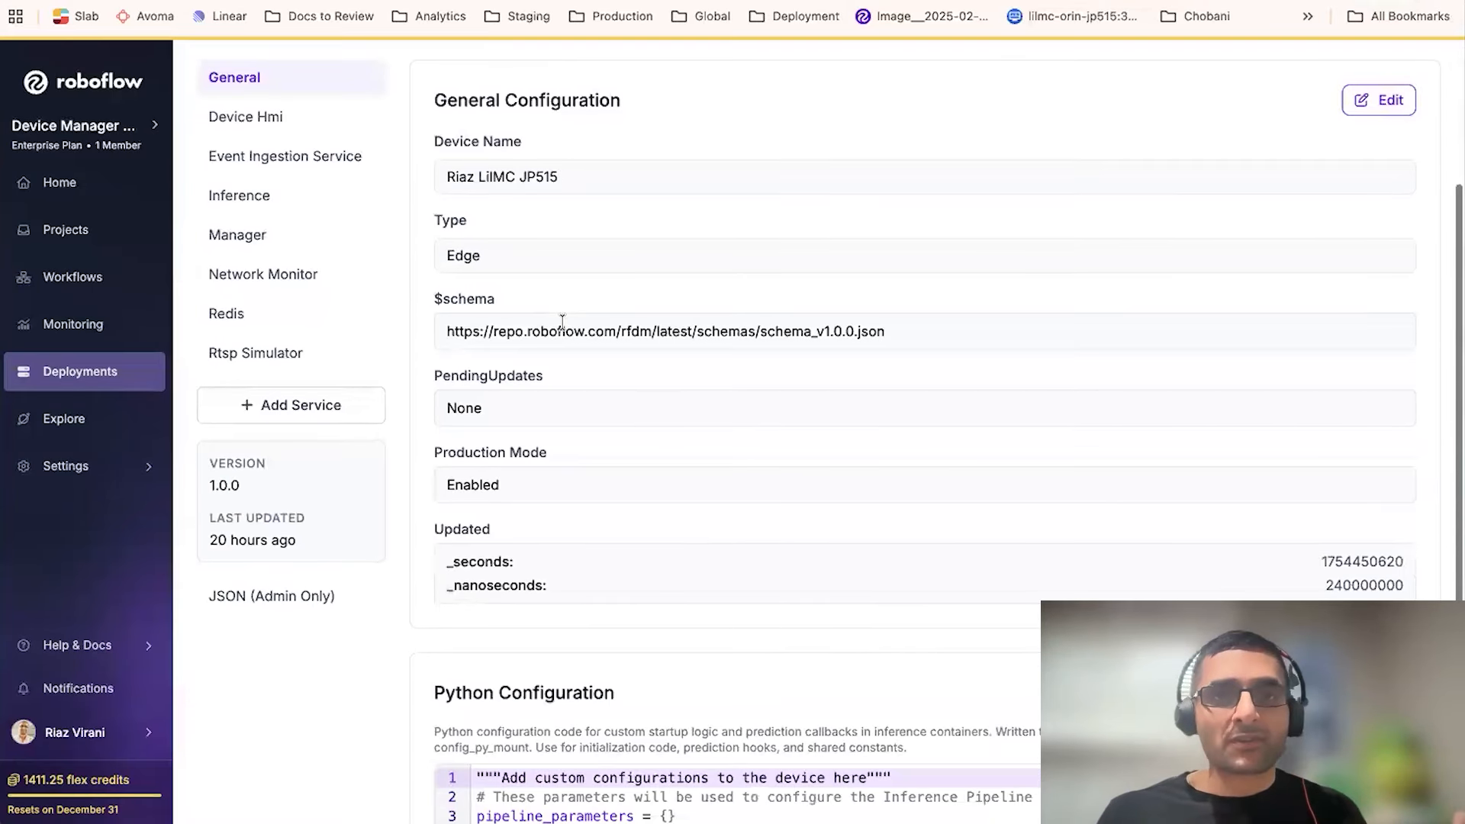
pyautogui.scroll(-5, 562, 324)
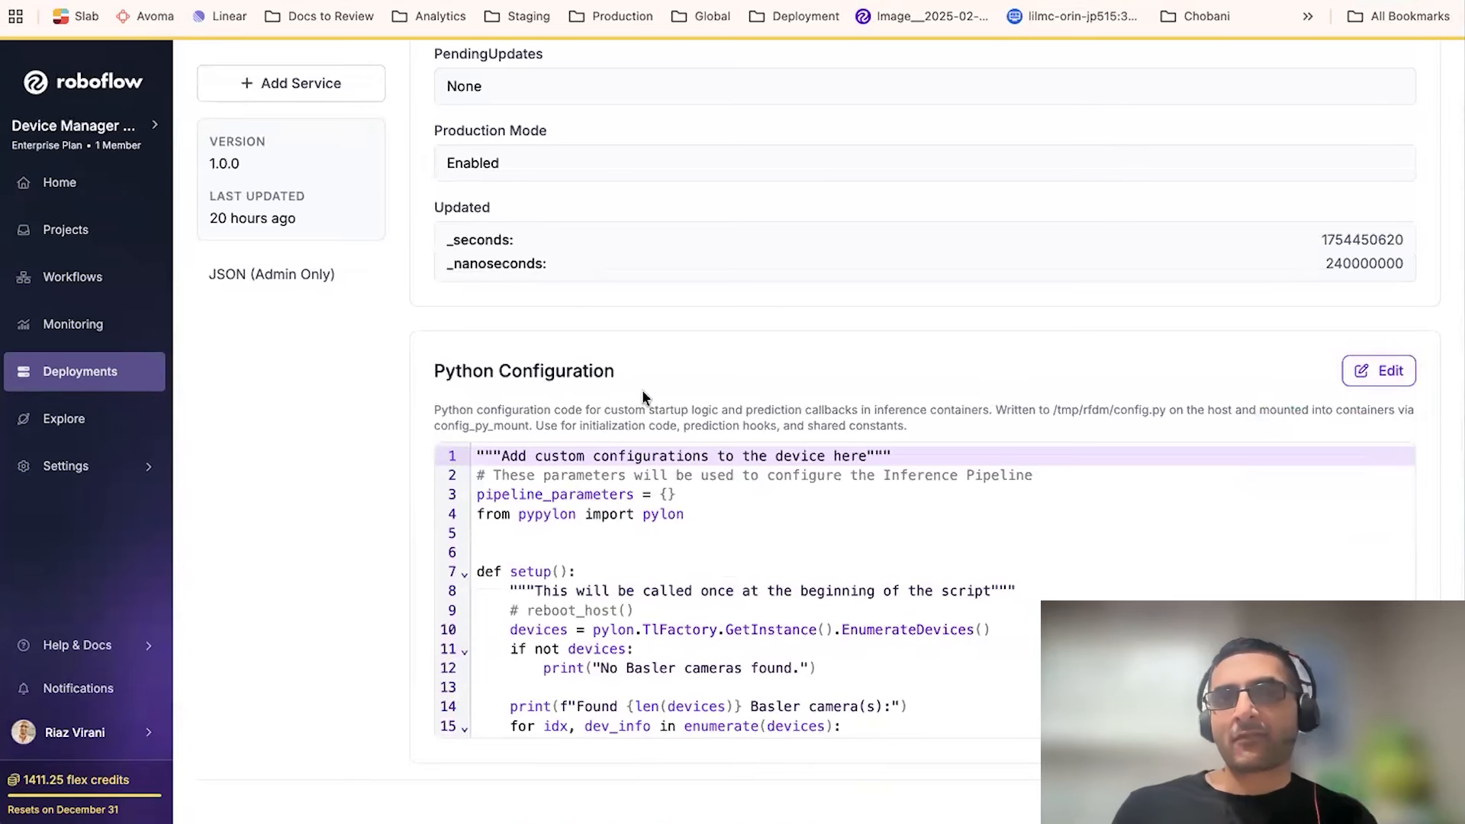
pyautogui.scroll(8, 643, 391)
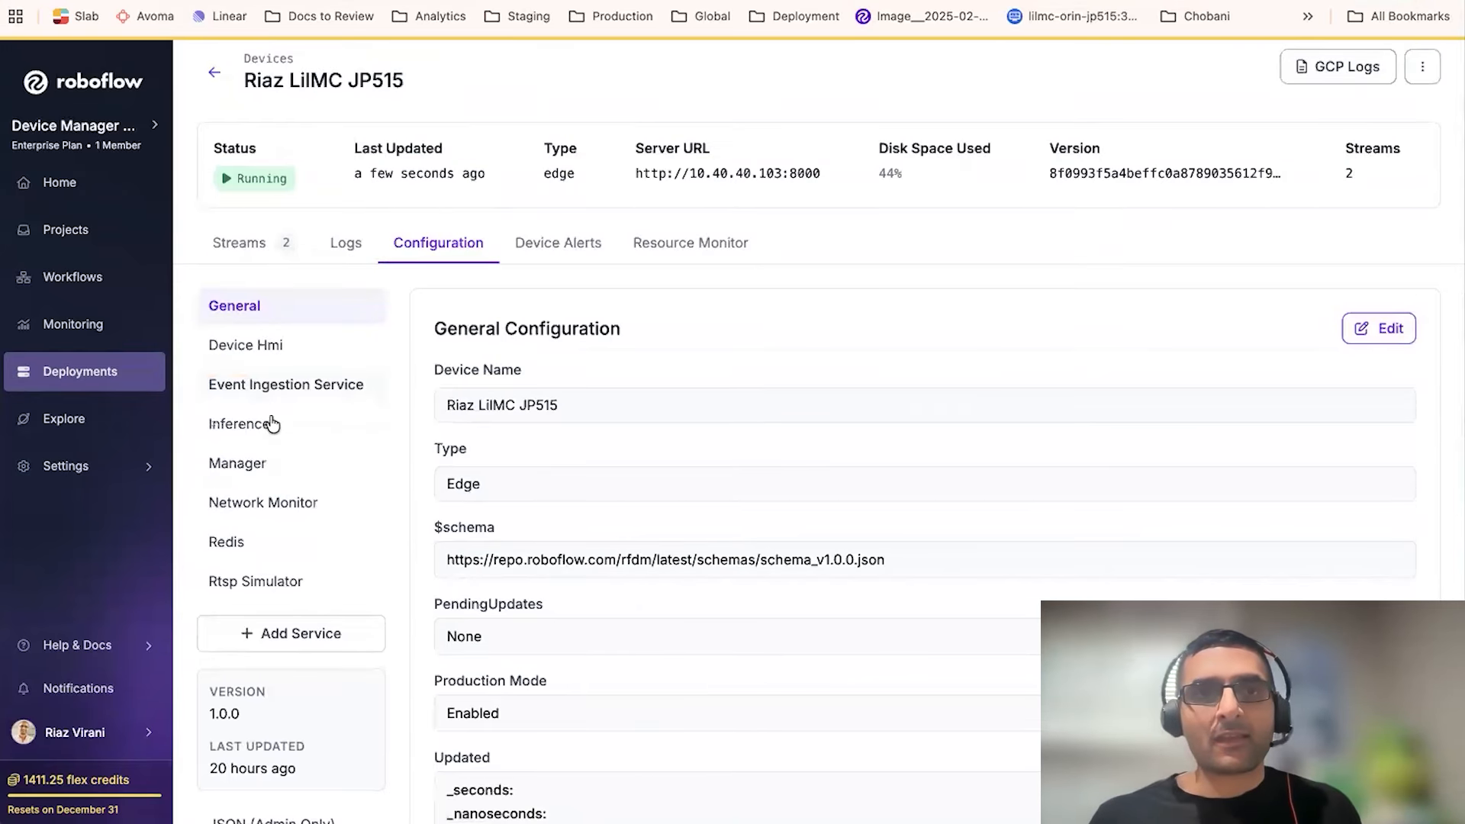
# - Open the list of service types that can be added to the device and close it without adding one
pyautogui.click(292, 634)
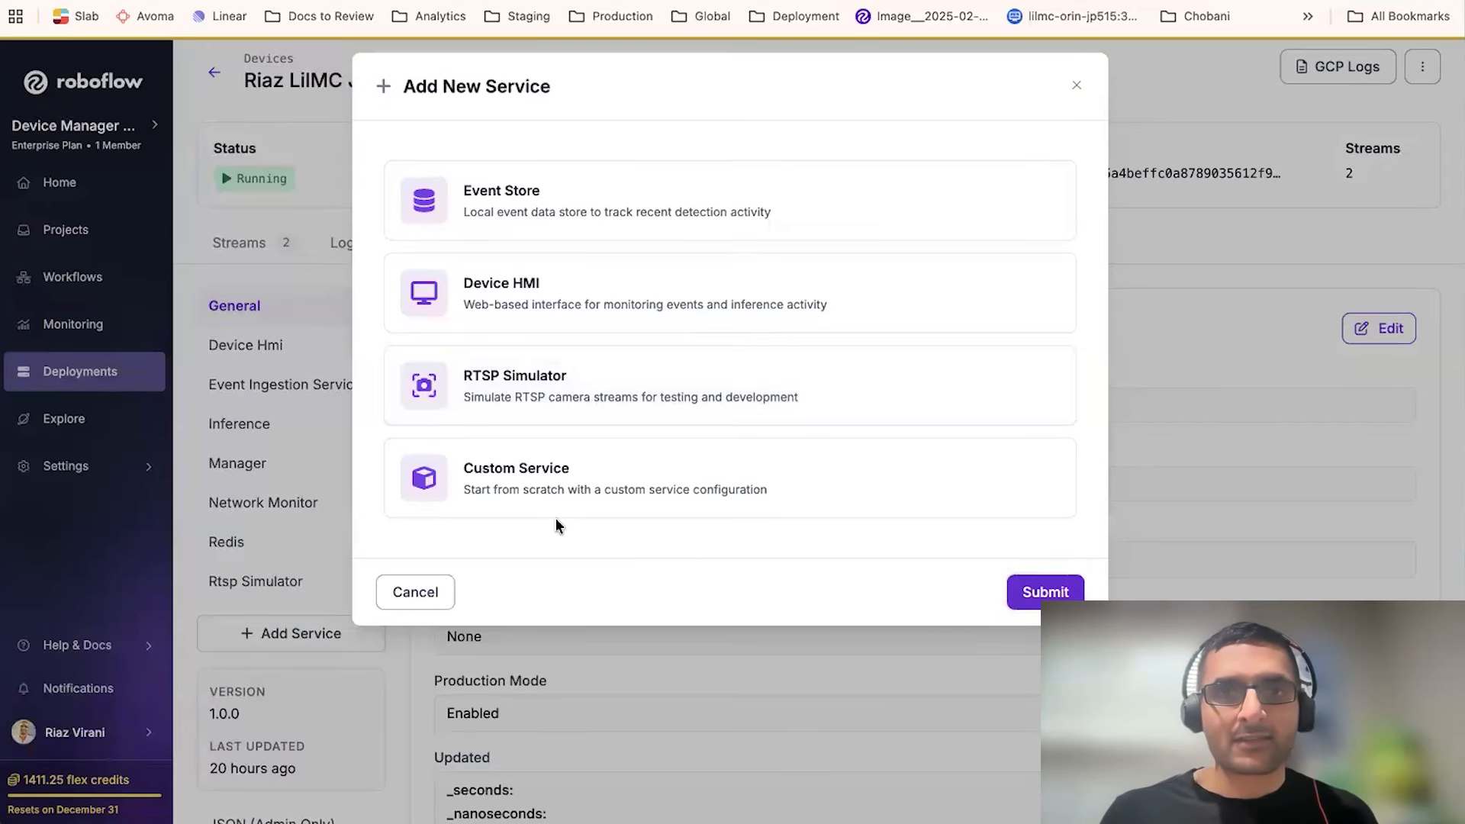
pyautogui.click(410, 603)
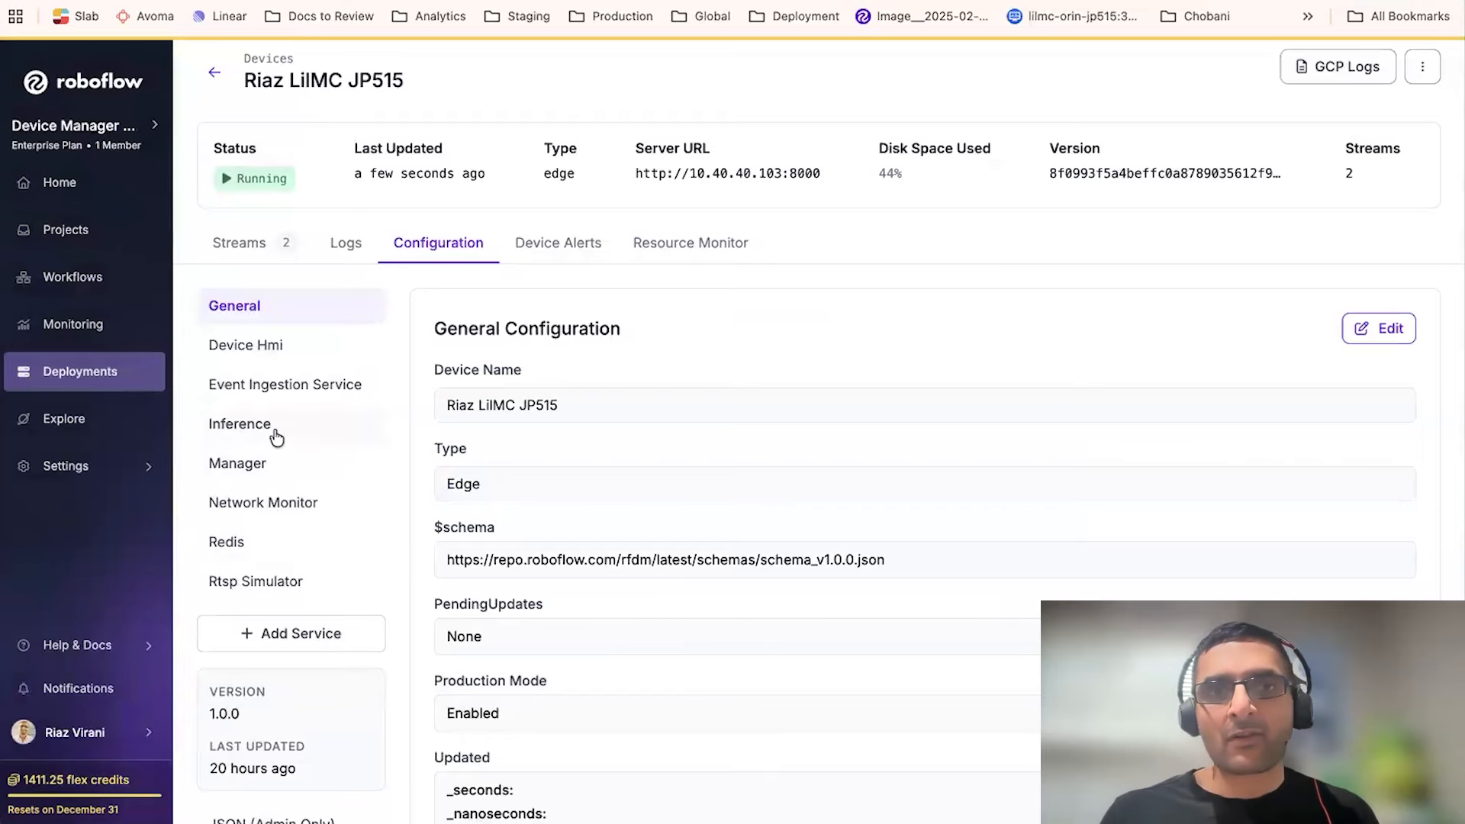
# - Examine the Inference service configuration, including its image, ports, volumes, TensorRT settings and environment variables
pyautogui.click(276, 436)
pyautogui.scroll(-3, 526, 515)
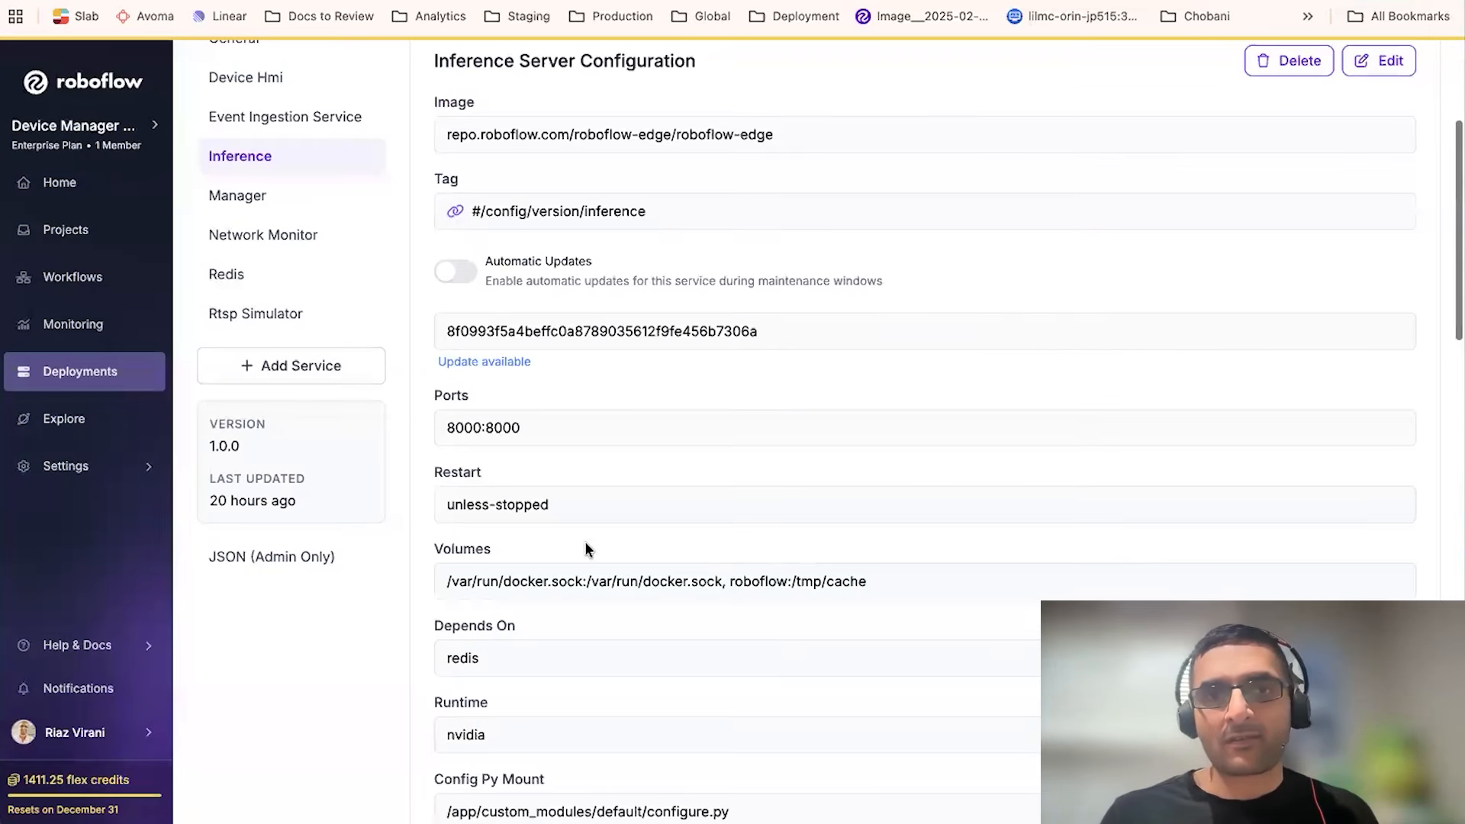
pyautogui.scroll(-1, 586, 545)
pyautogui.scroll(-2, 585, 545)
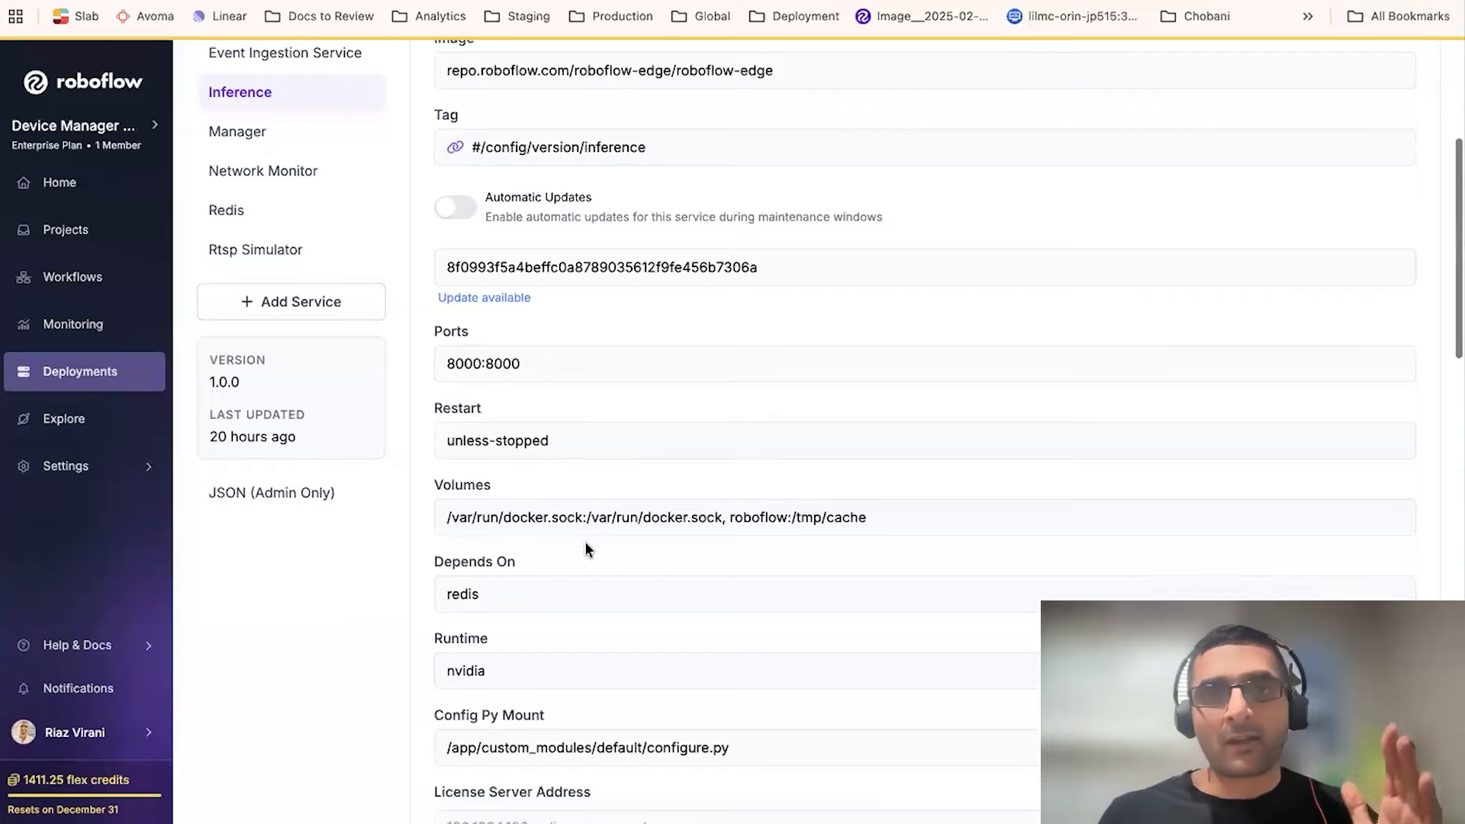
pyautogui.scroll(-2, 586, 545)
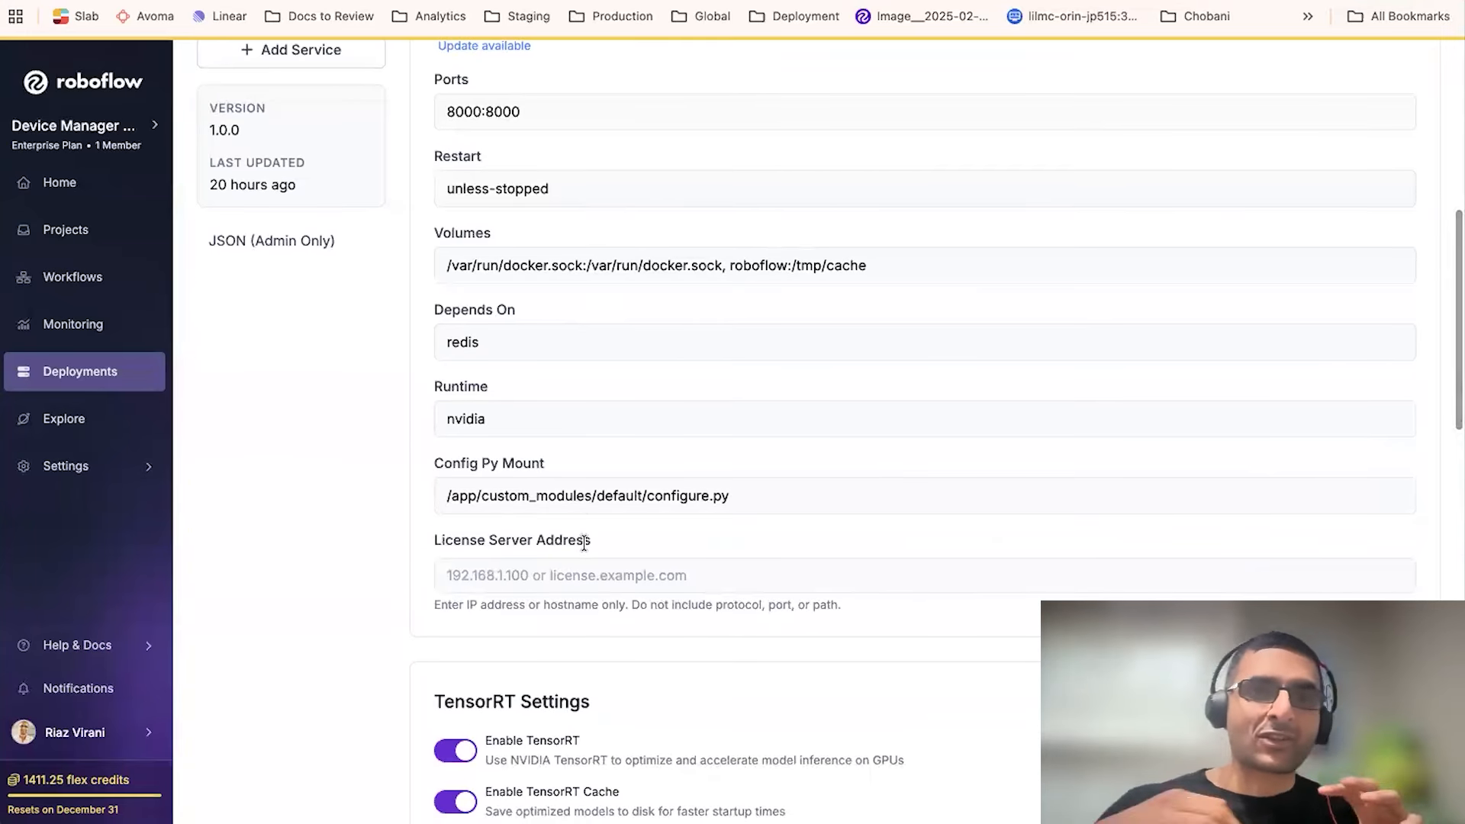
pyautogui.scroll(-5, 584, 543)
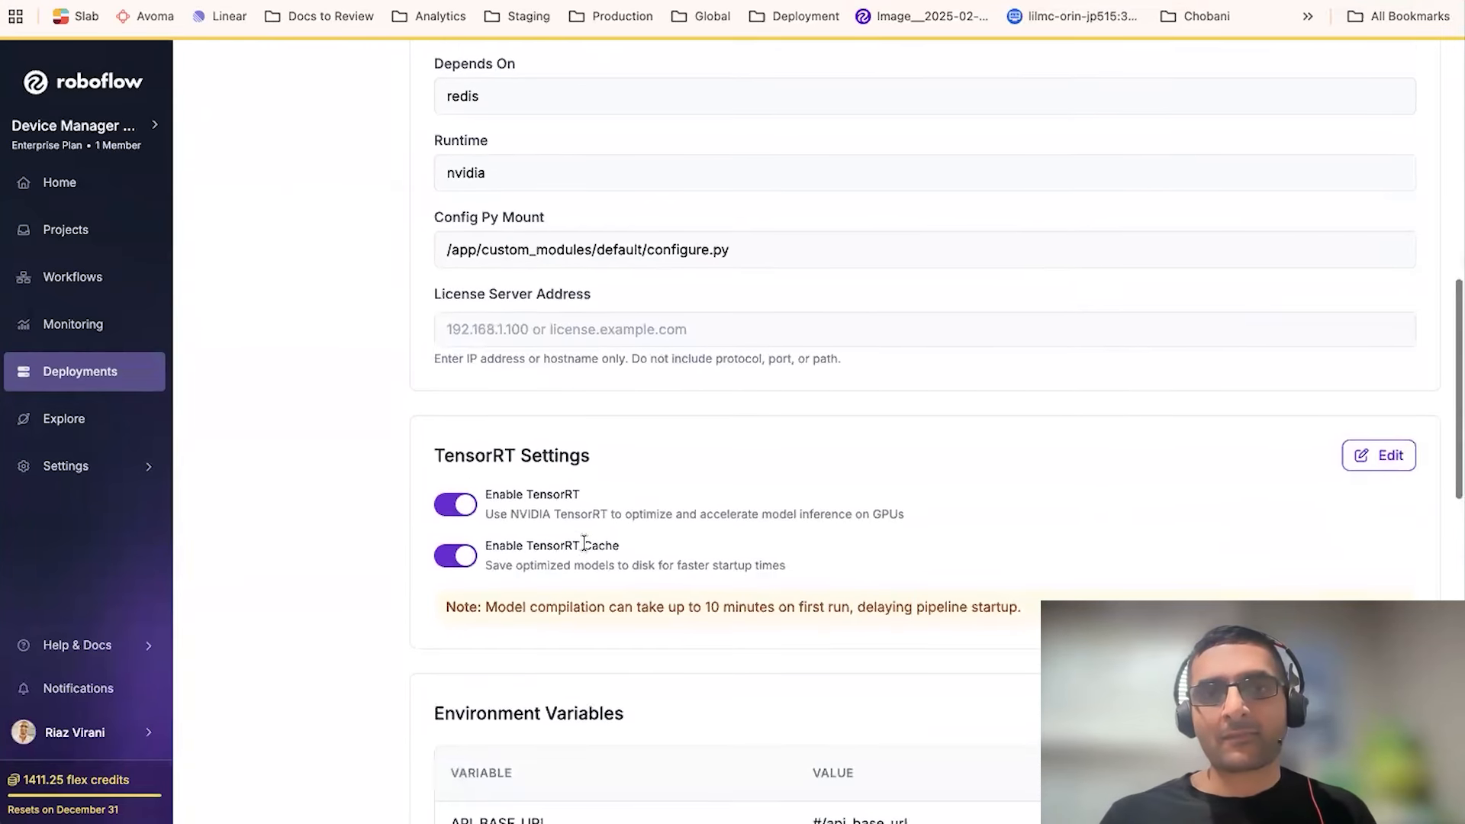
pyautogui.scroll(-4, 583, 543)
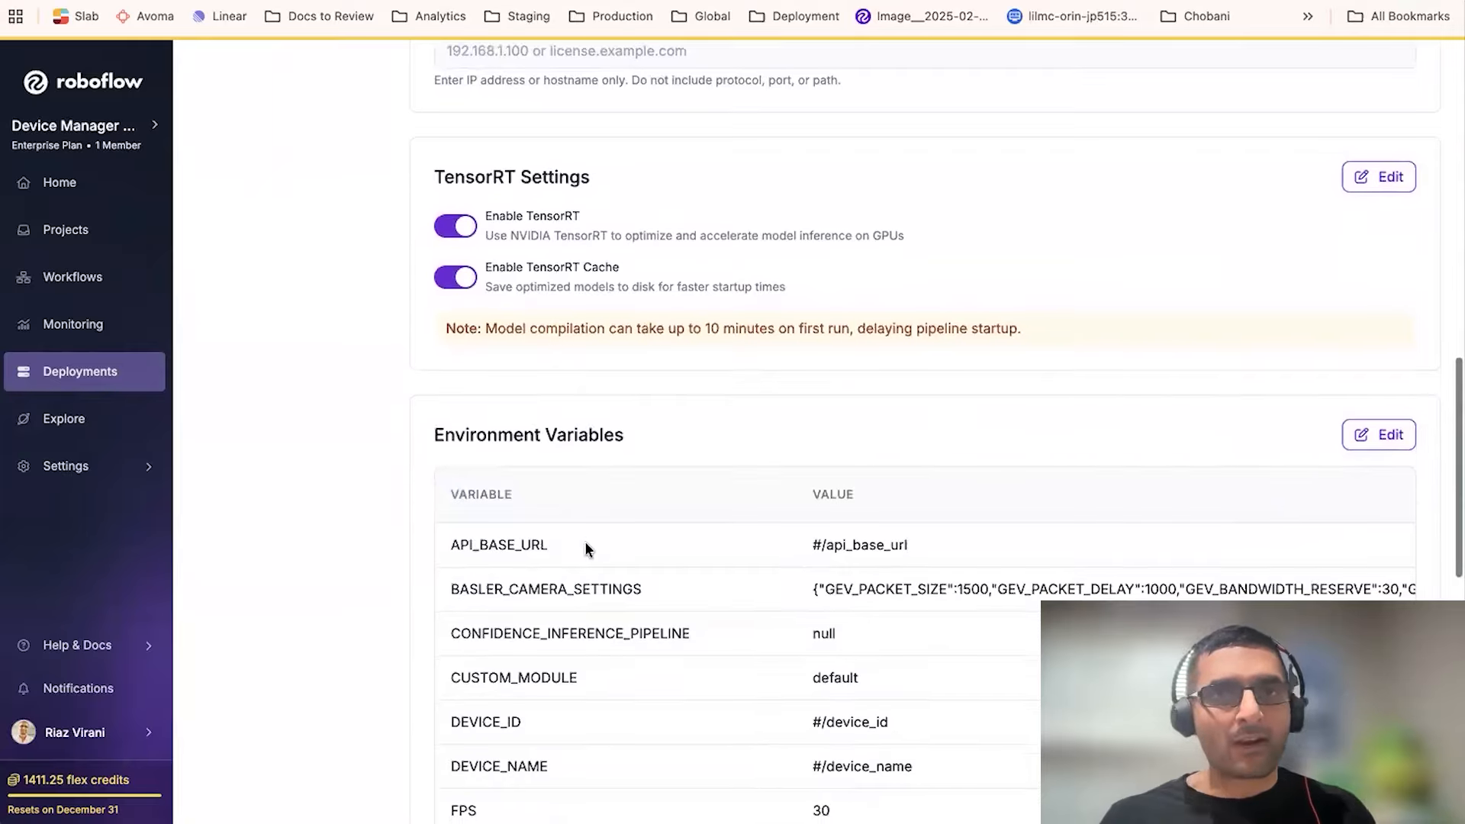
pyautogui.scroll(7, 584, 542)
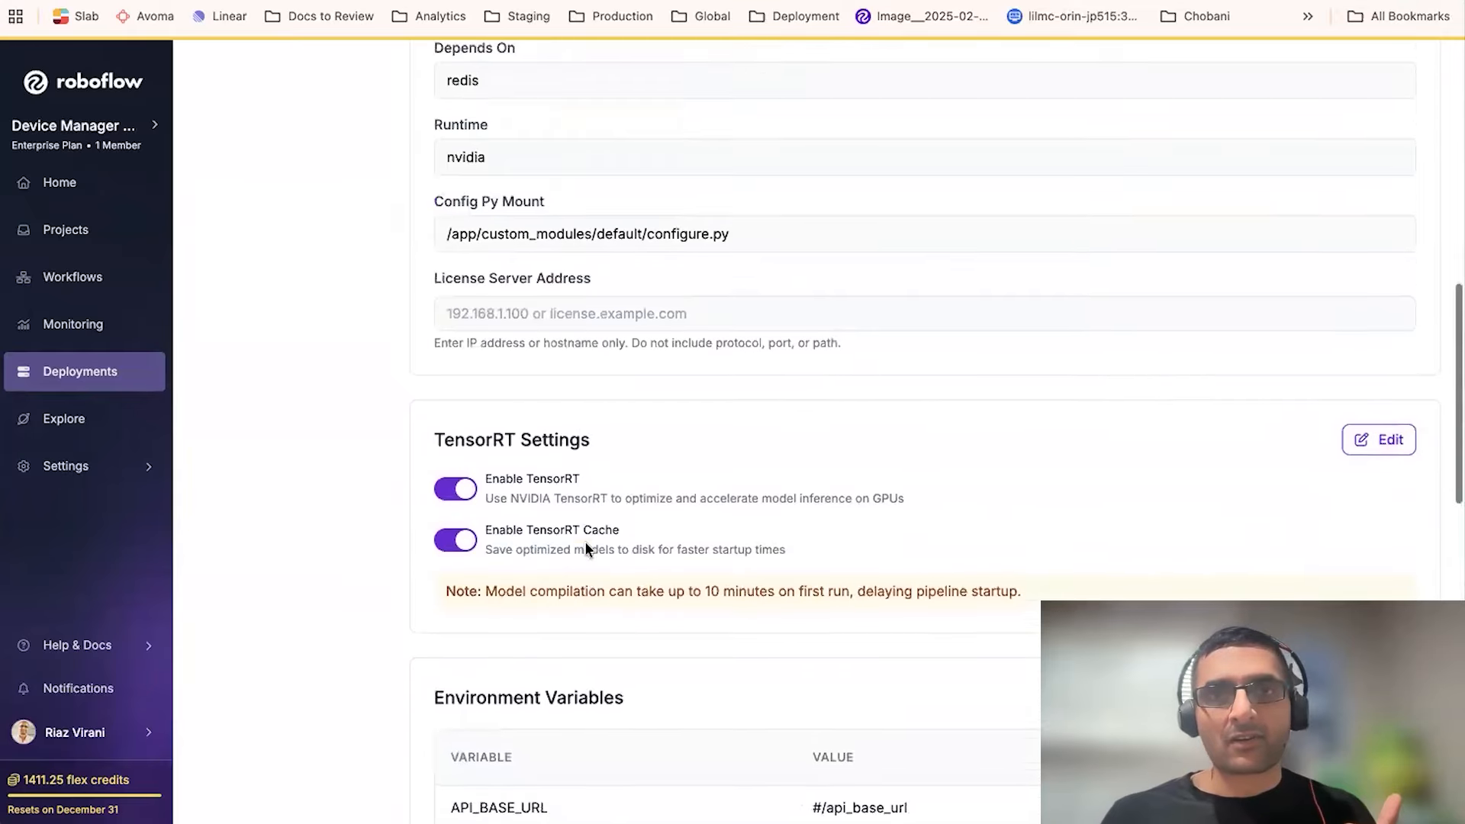
pyautogui.scroll(5, 584, 542)
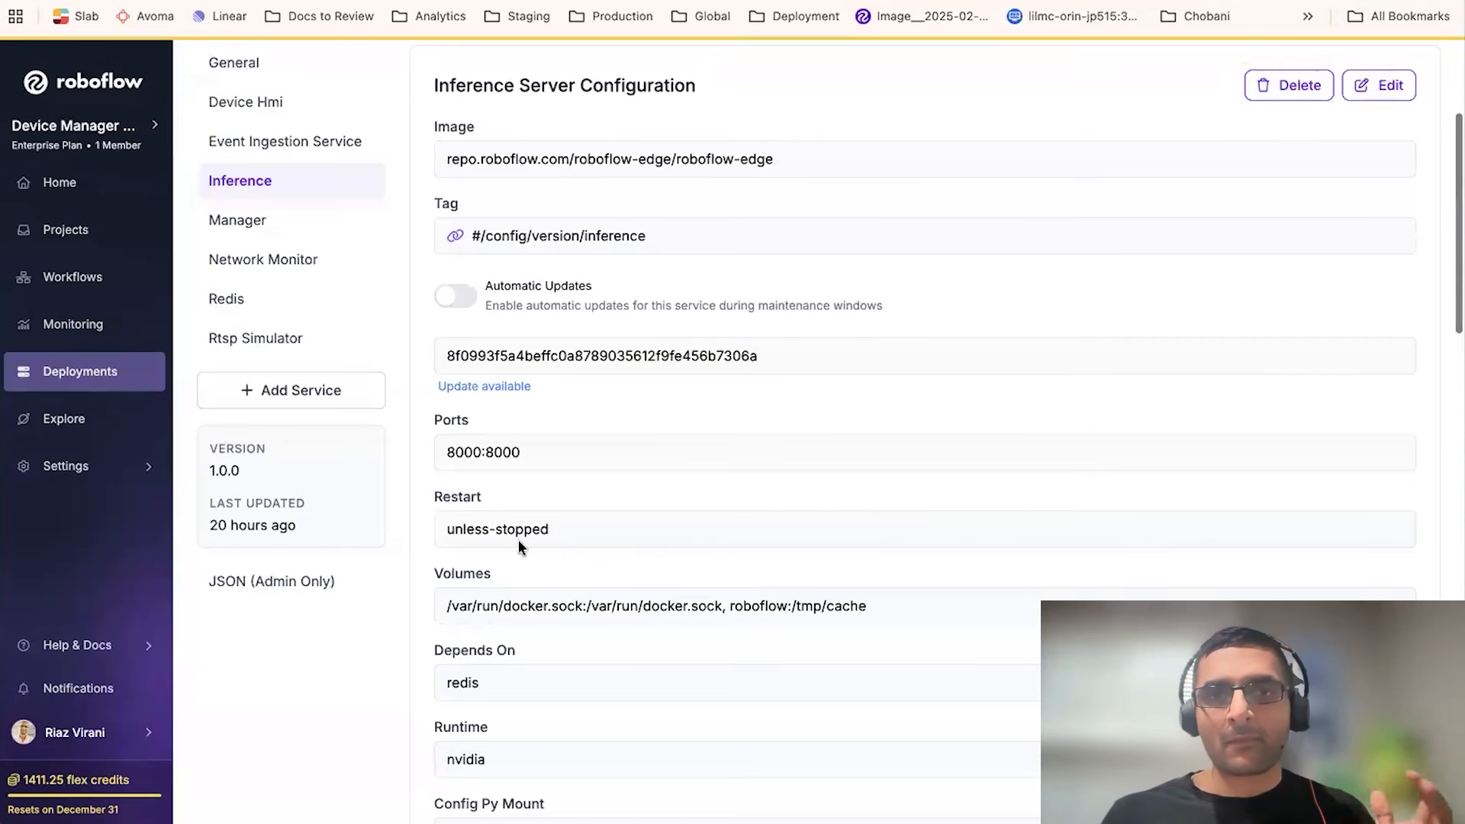
pyautogui.scroll(1, 522, 546)
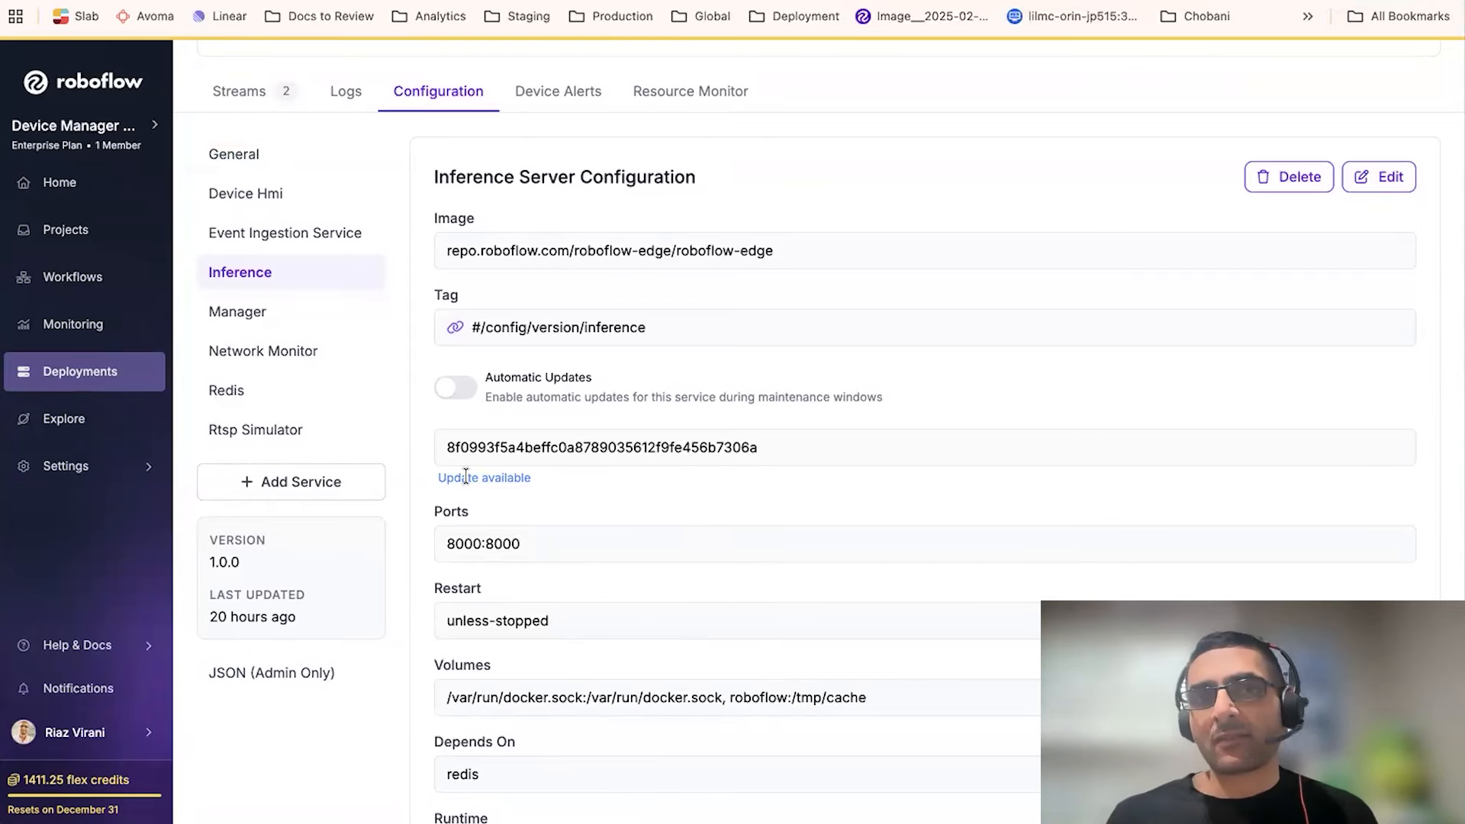
pyautogui.scroll(1, 457, 442)
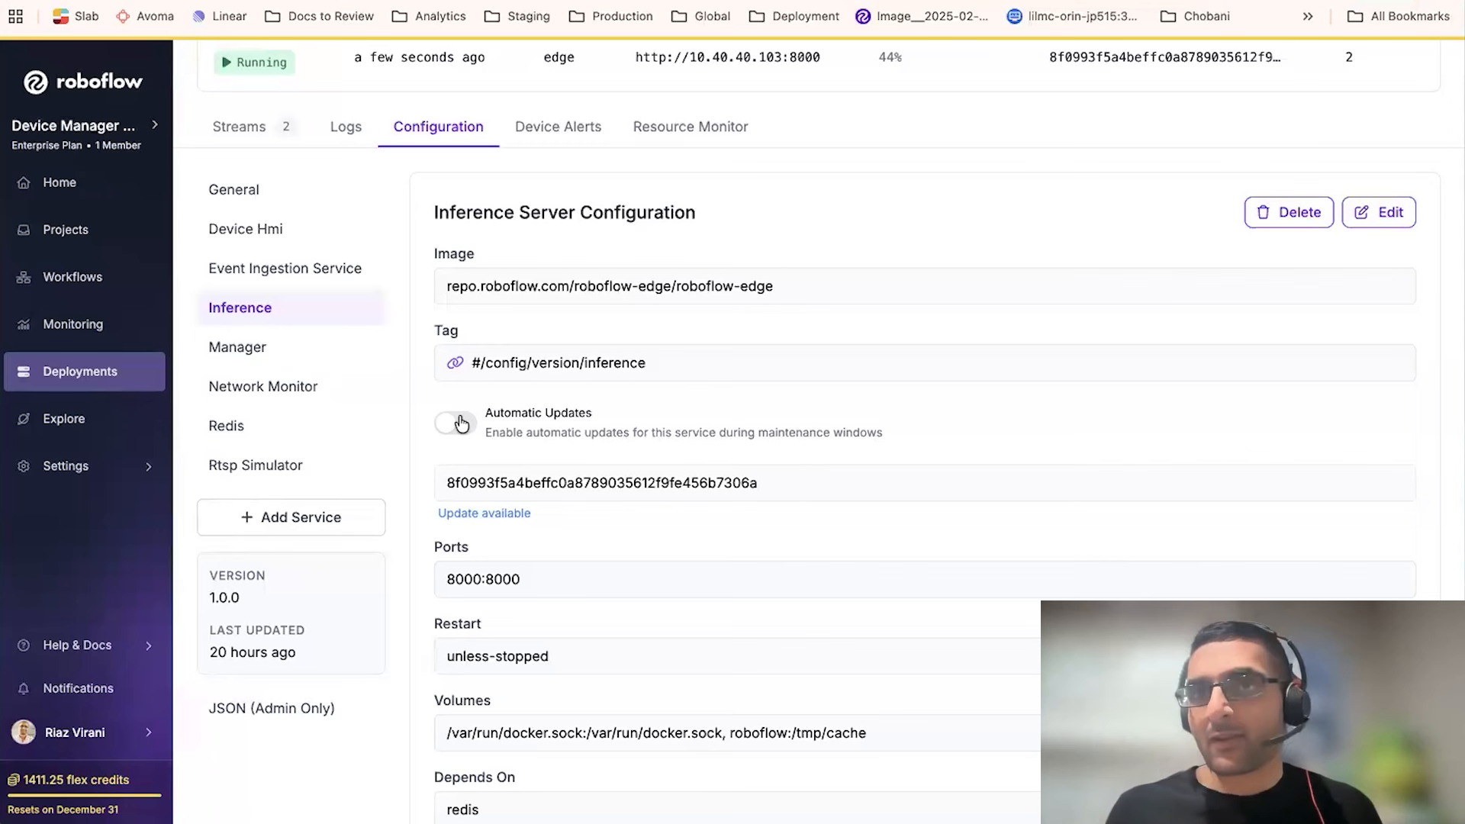
pyautogui.scroll(3, 461, 424)
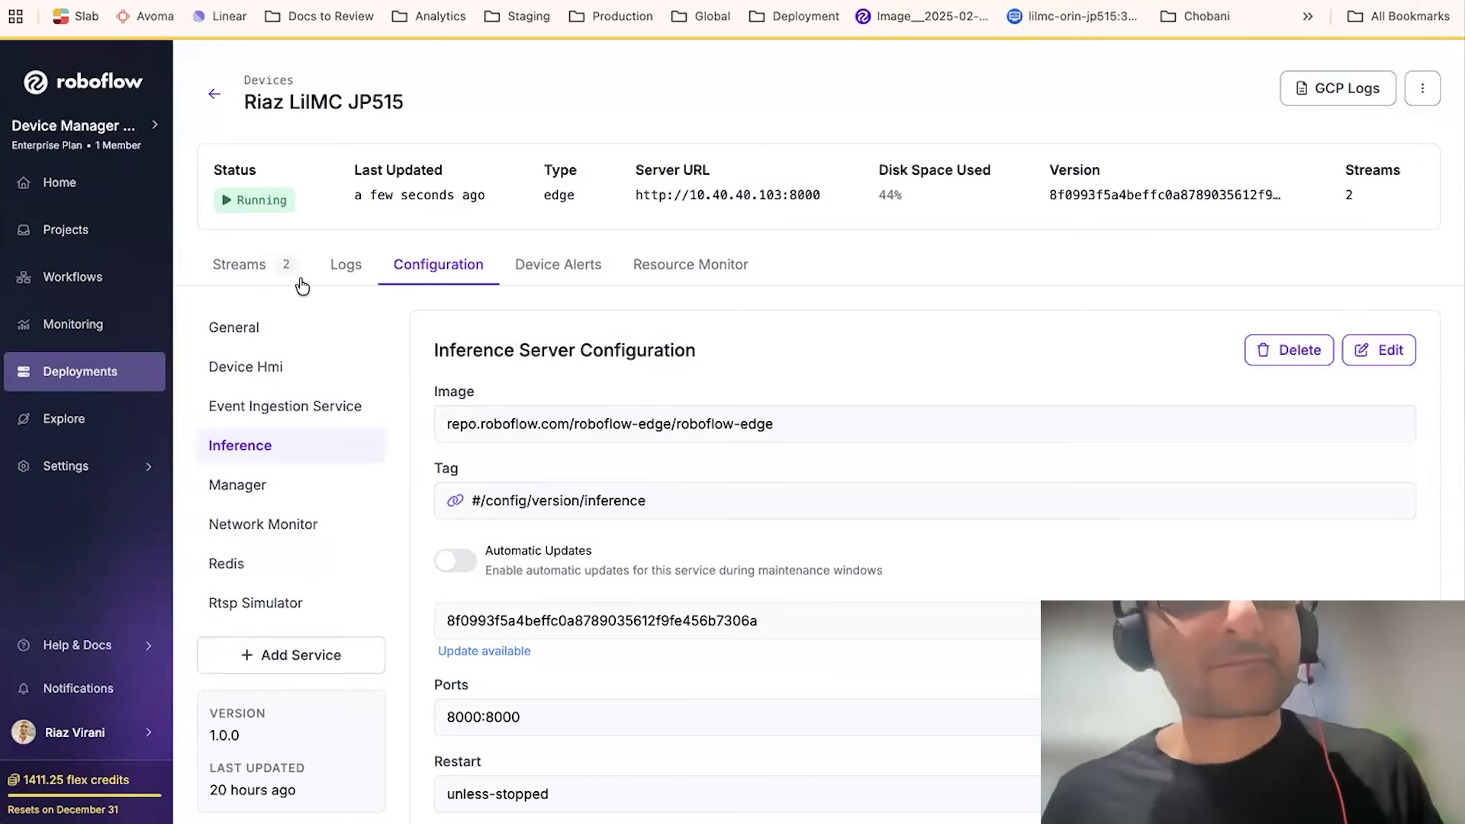
# - Review the J4012 device's Inference service configuration and its TensorRT settings
pyautogui.click(238, 264)
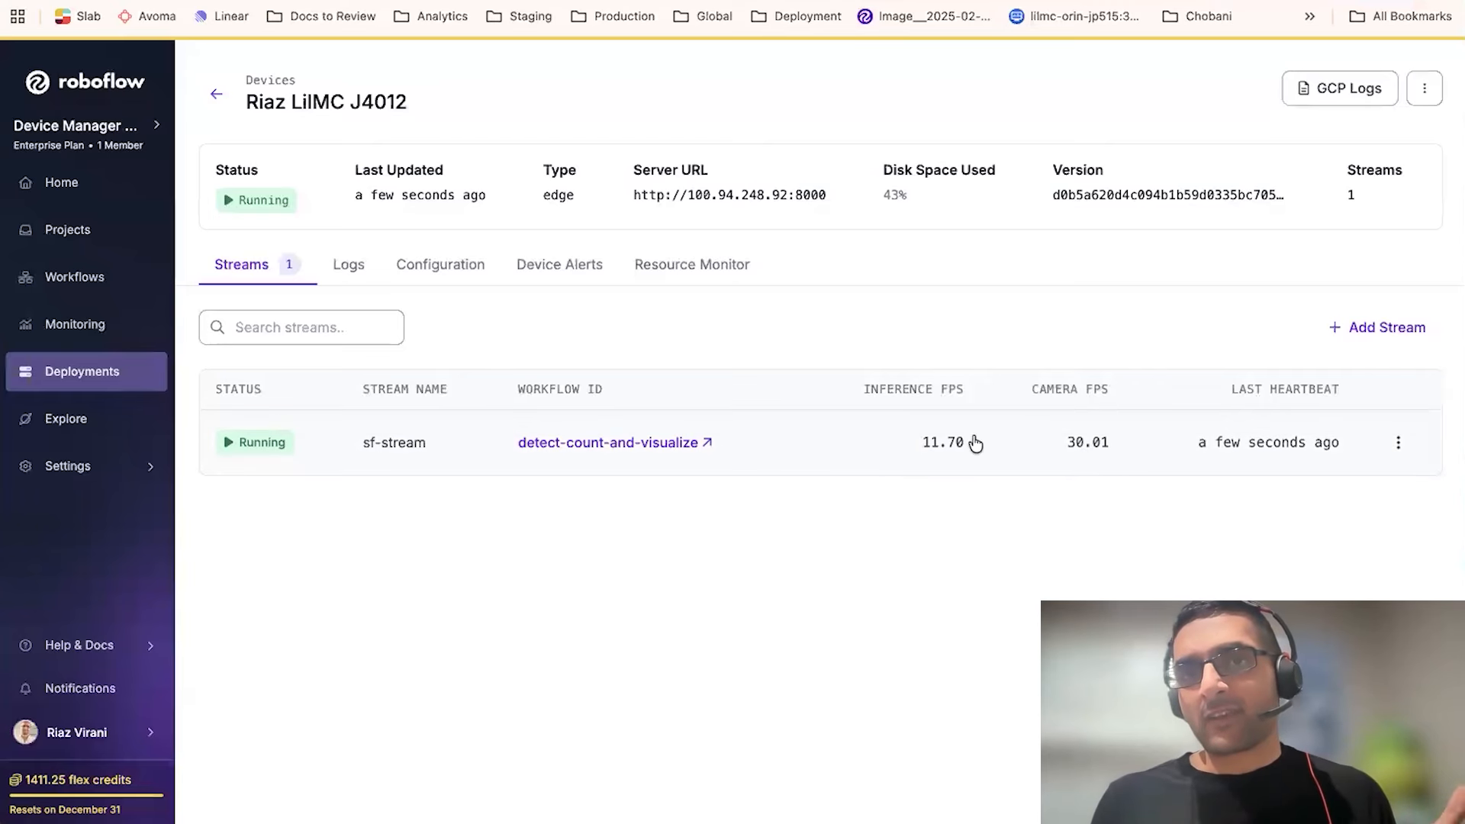
pyautogui.click(431, 265)
pyautogui.click(312, 364)
pyautogui.scroll(-6, 571, 449)
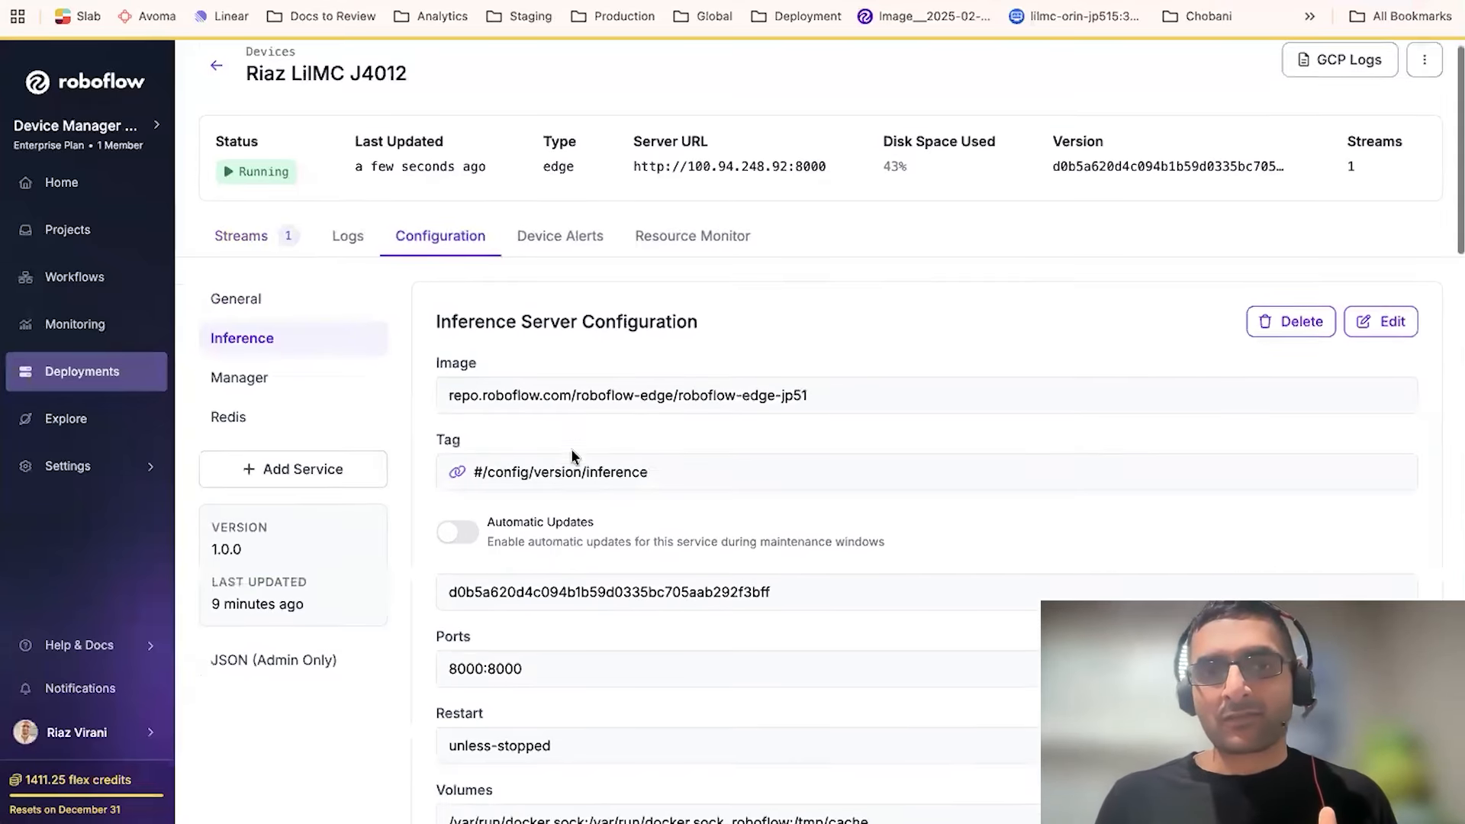
pyautogui.scroll(-5, 572, 451)
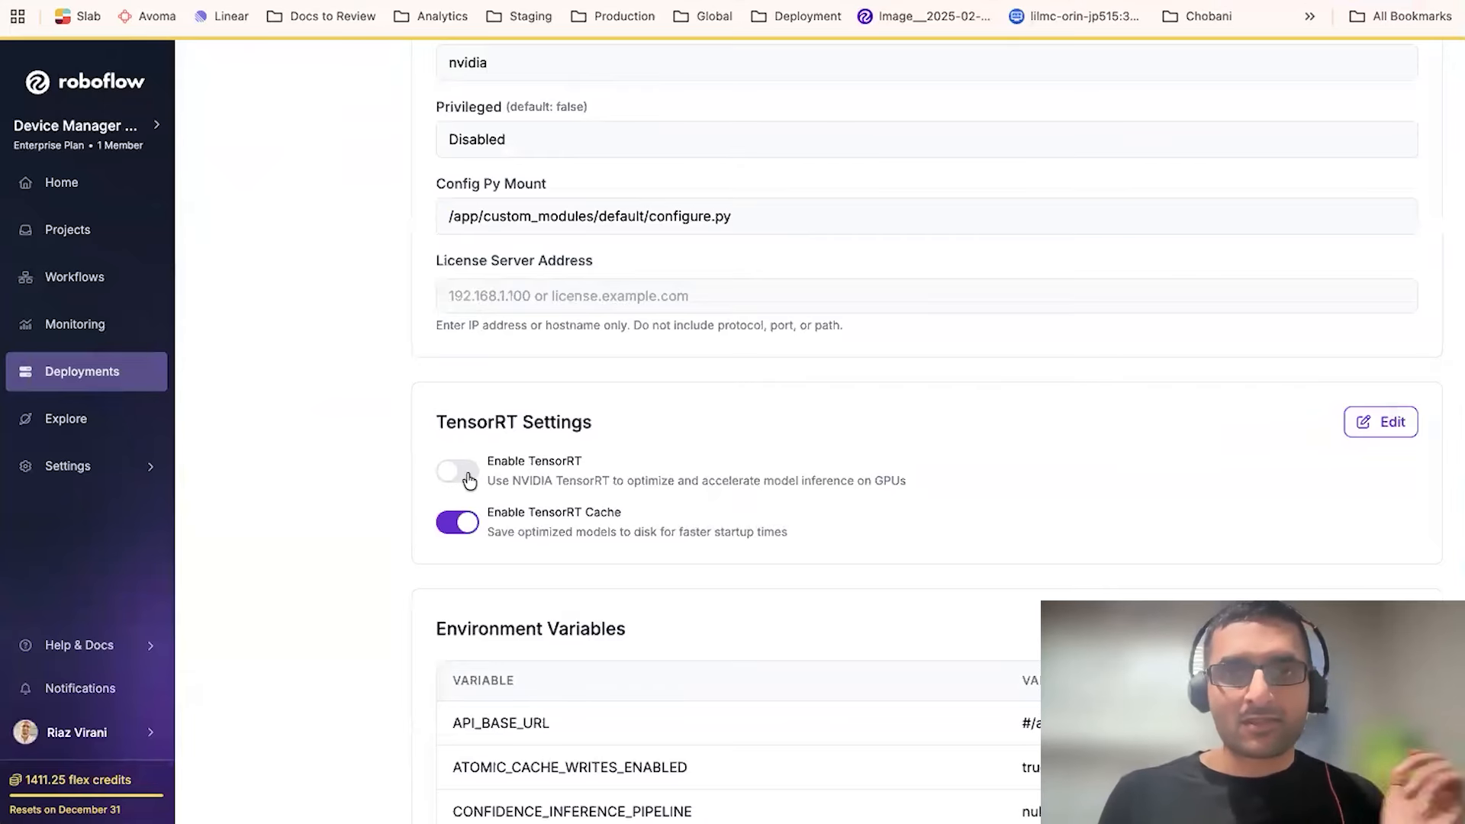
pyautogui.scroll(10, 464, 478)
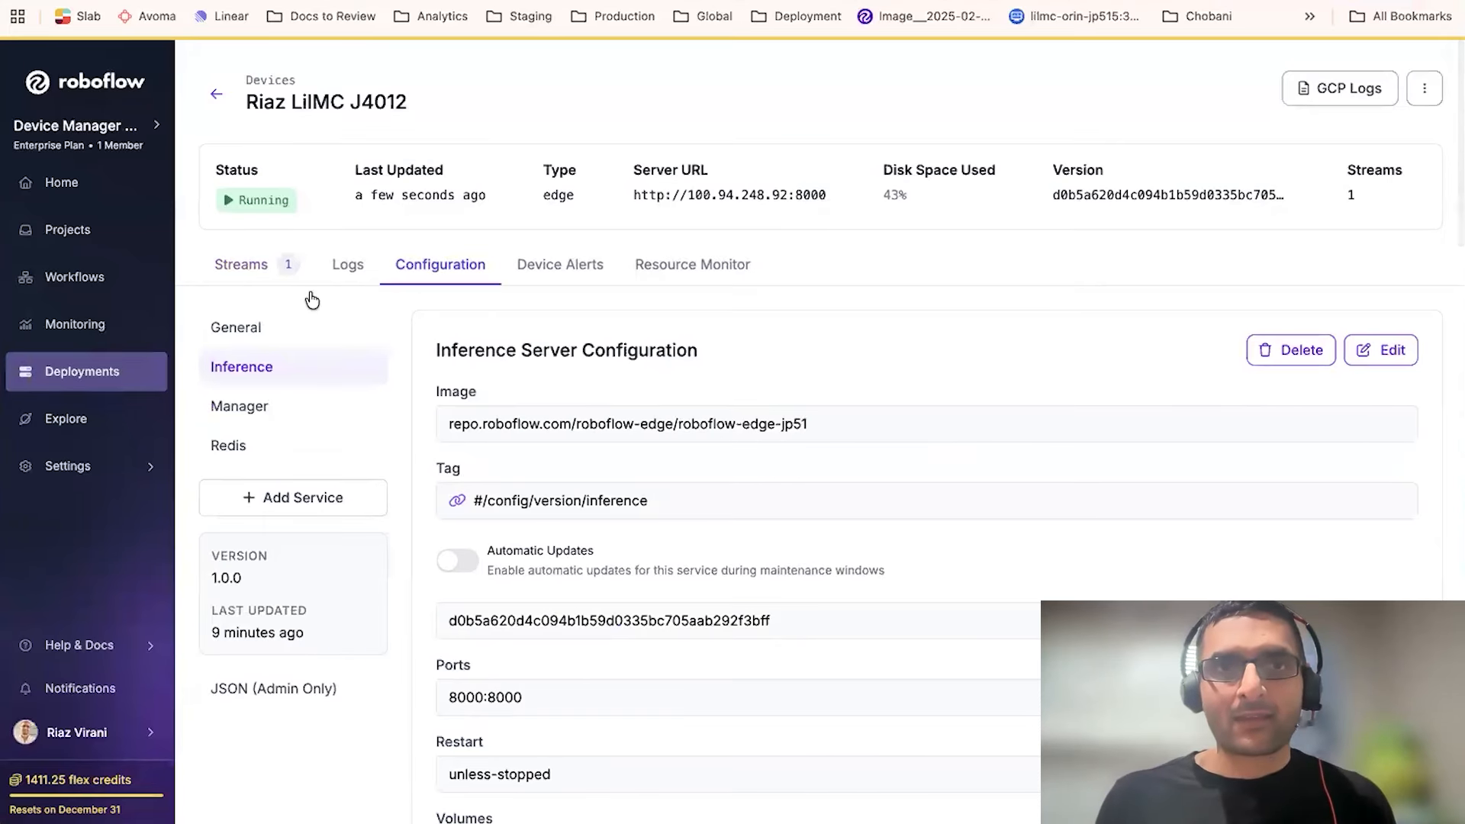
# - Open the sf-stream stream to view its live feed, configuration and workflow preview, then return to the device configuration
pyautogui.click(274, 270)
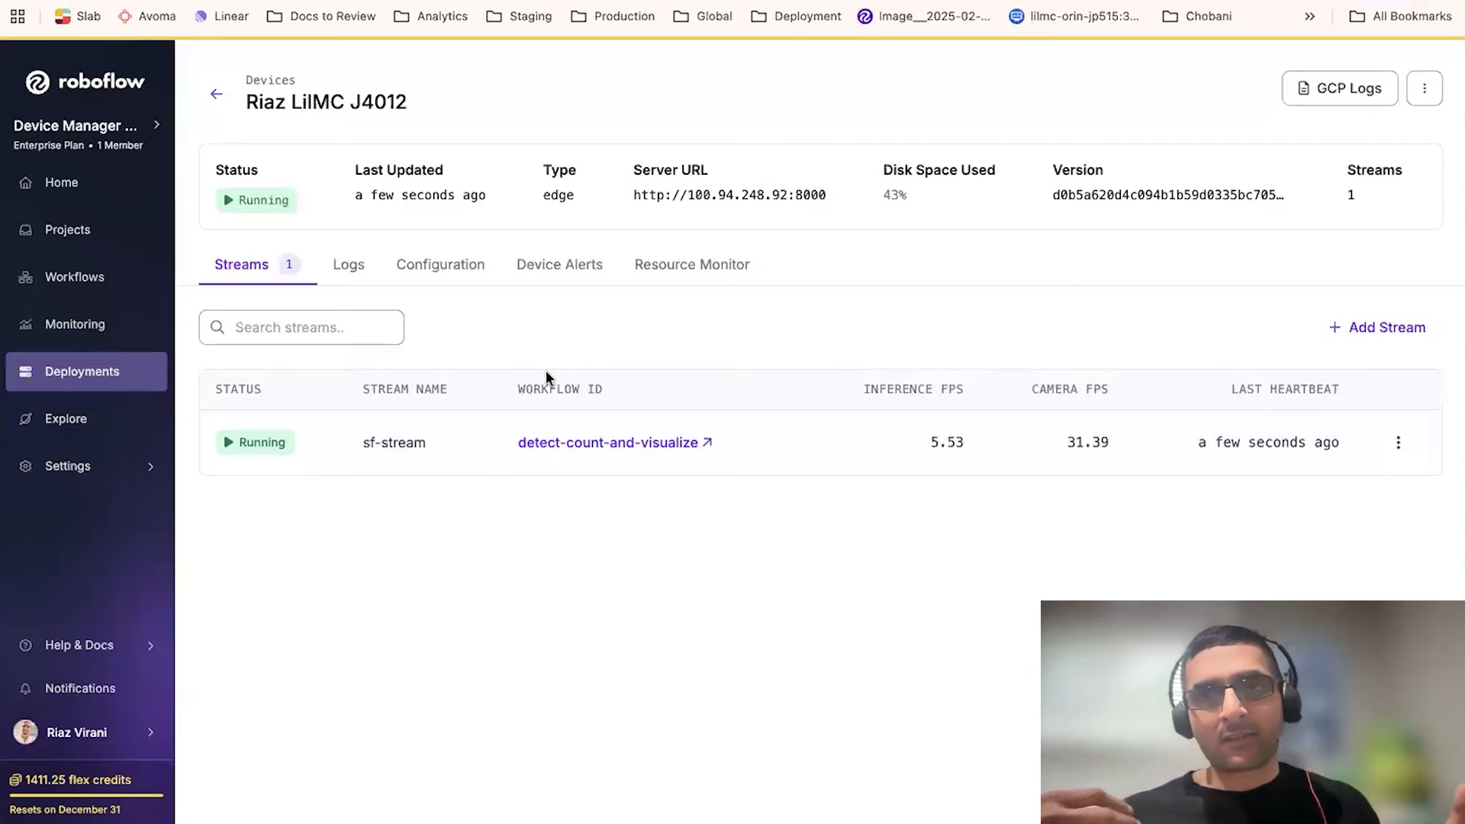
pyautogui.click(400, 442)
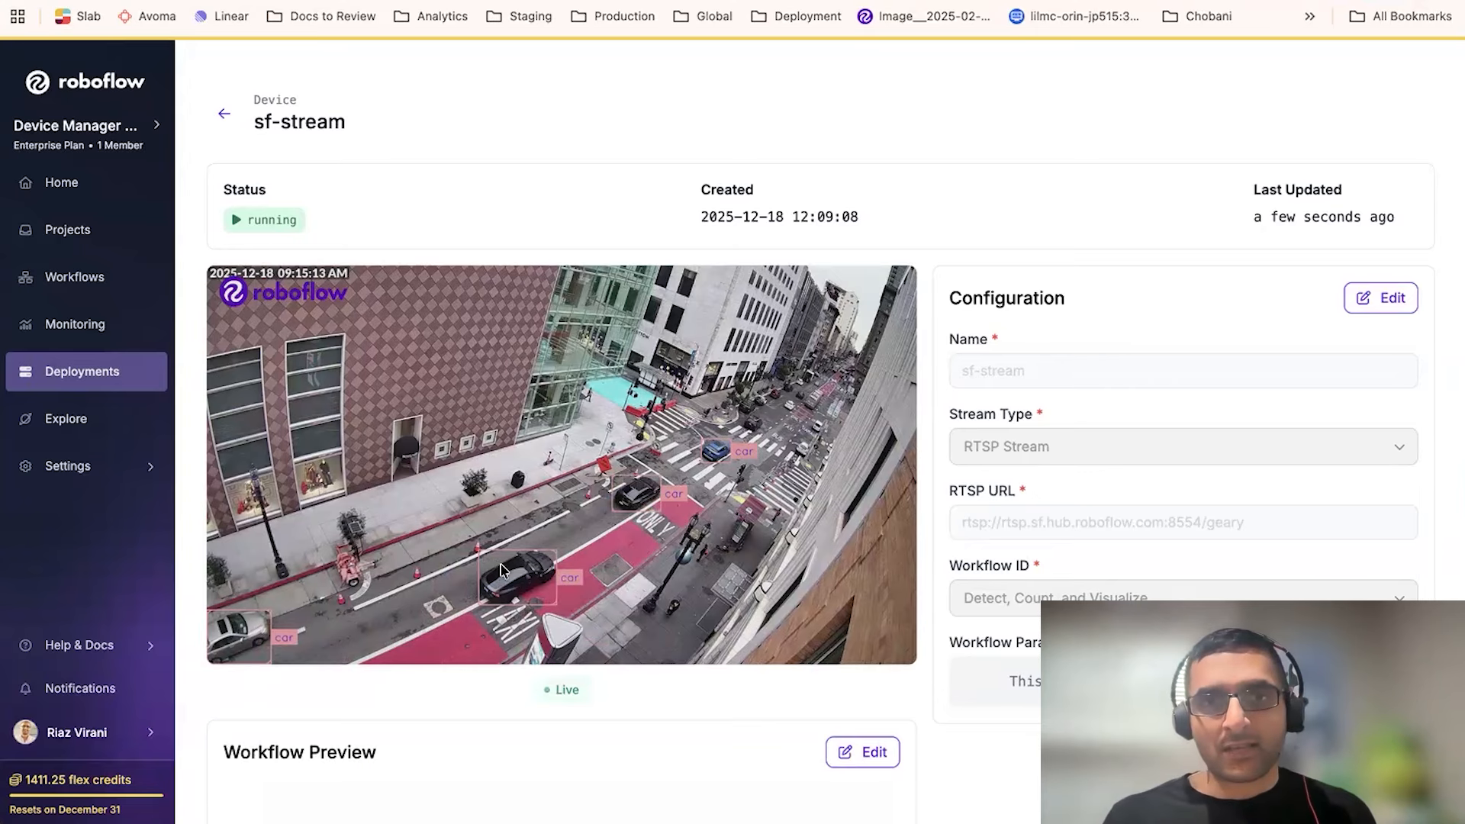
pyautogui.scroll(-1, 500, 560)
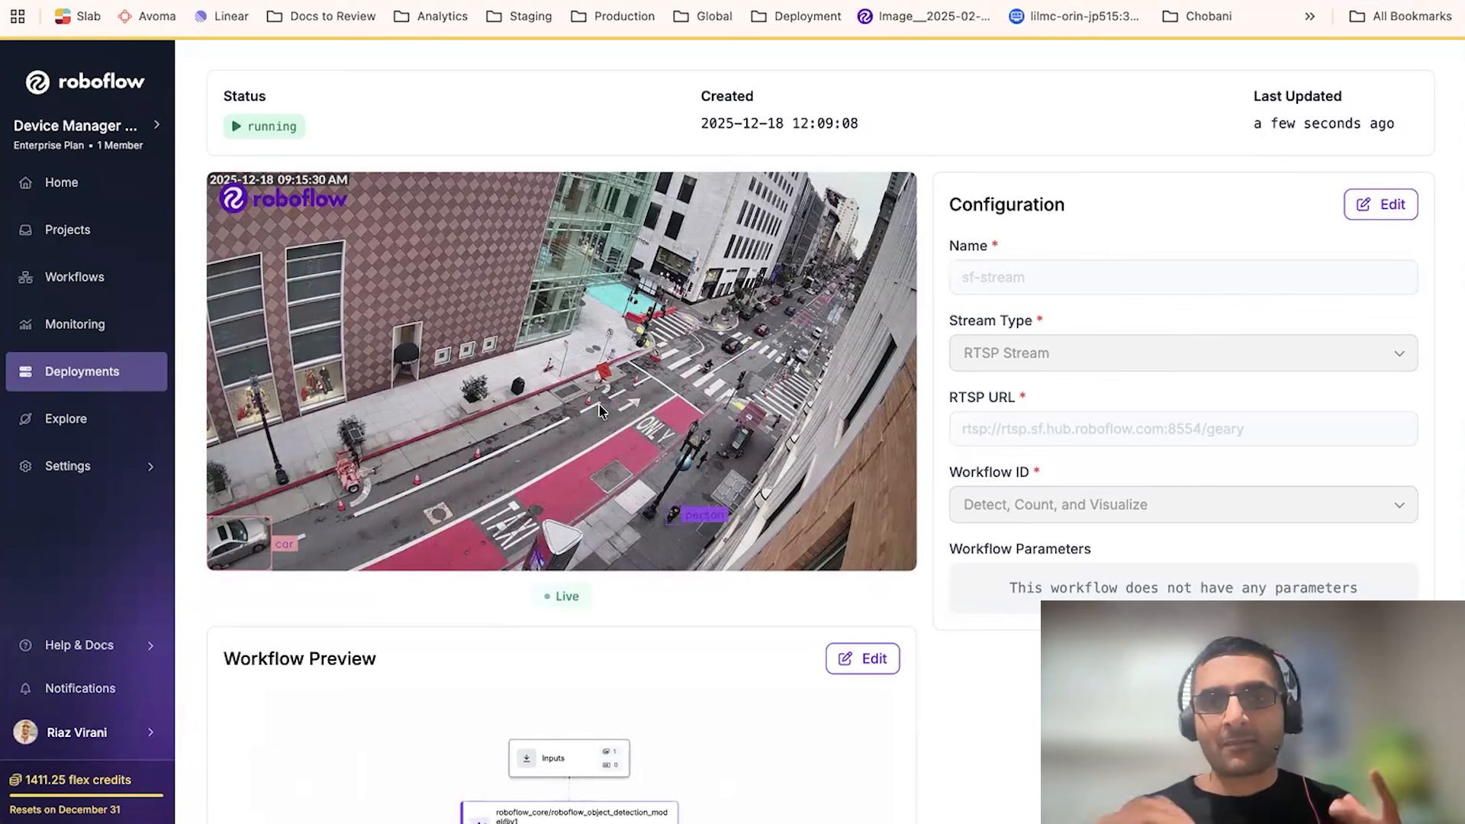
pyautogui.scroll(-5, 599, 411)
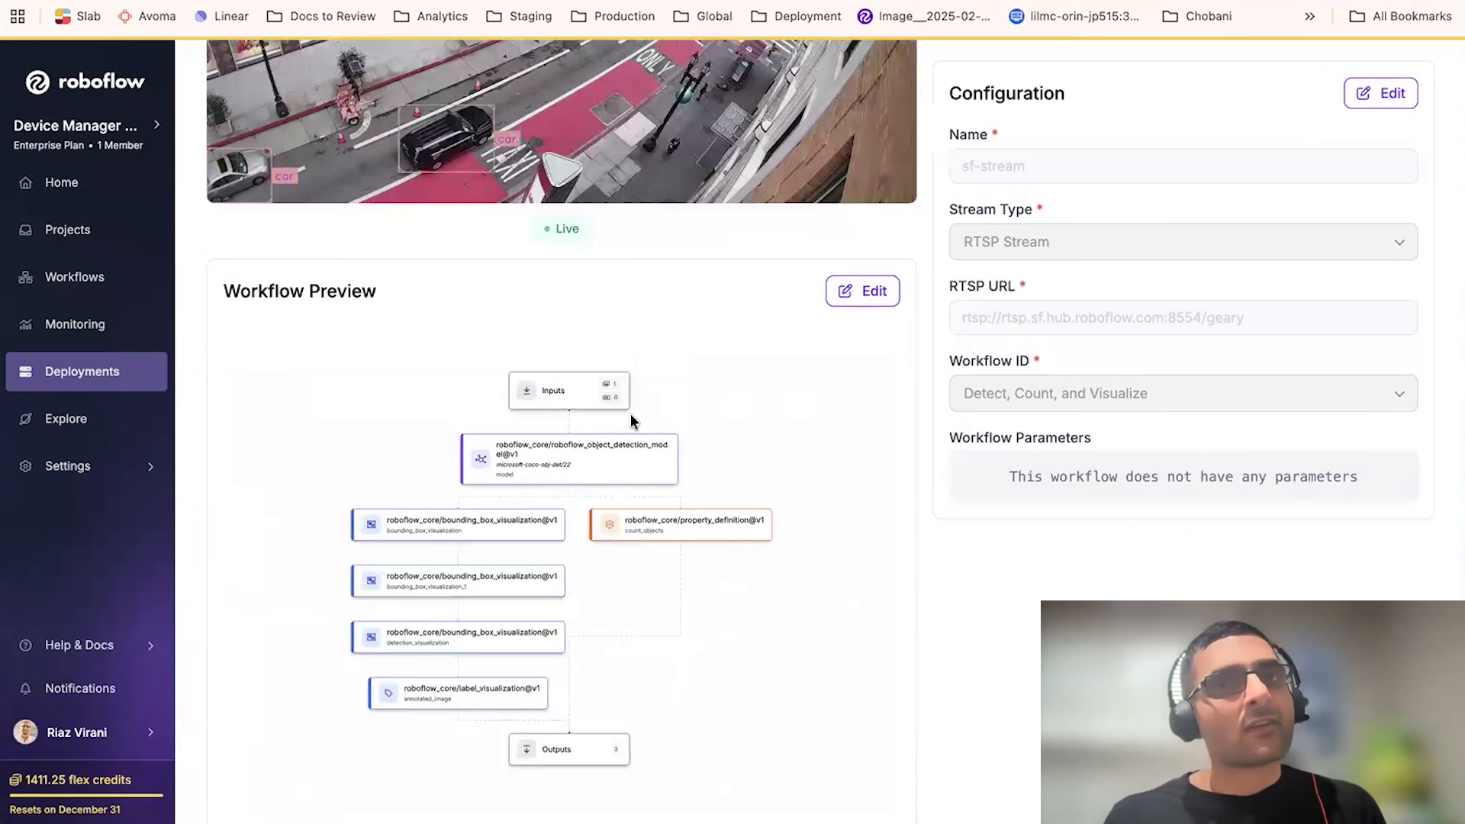
pyautogui.scroll(3, 630, 413)
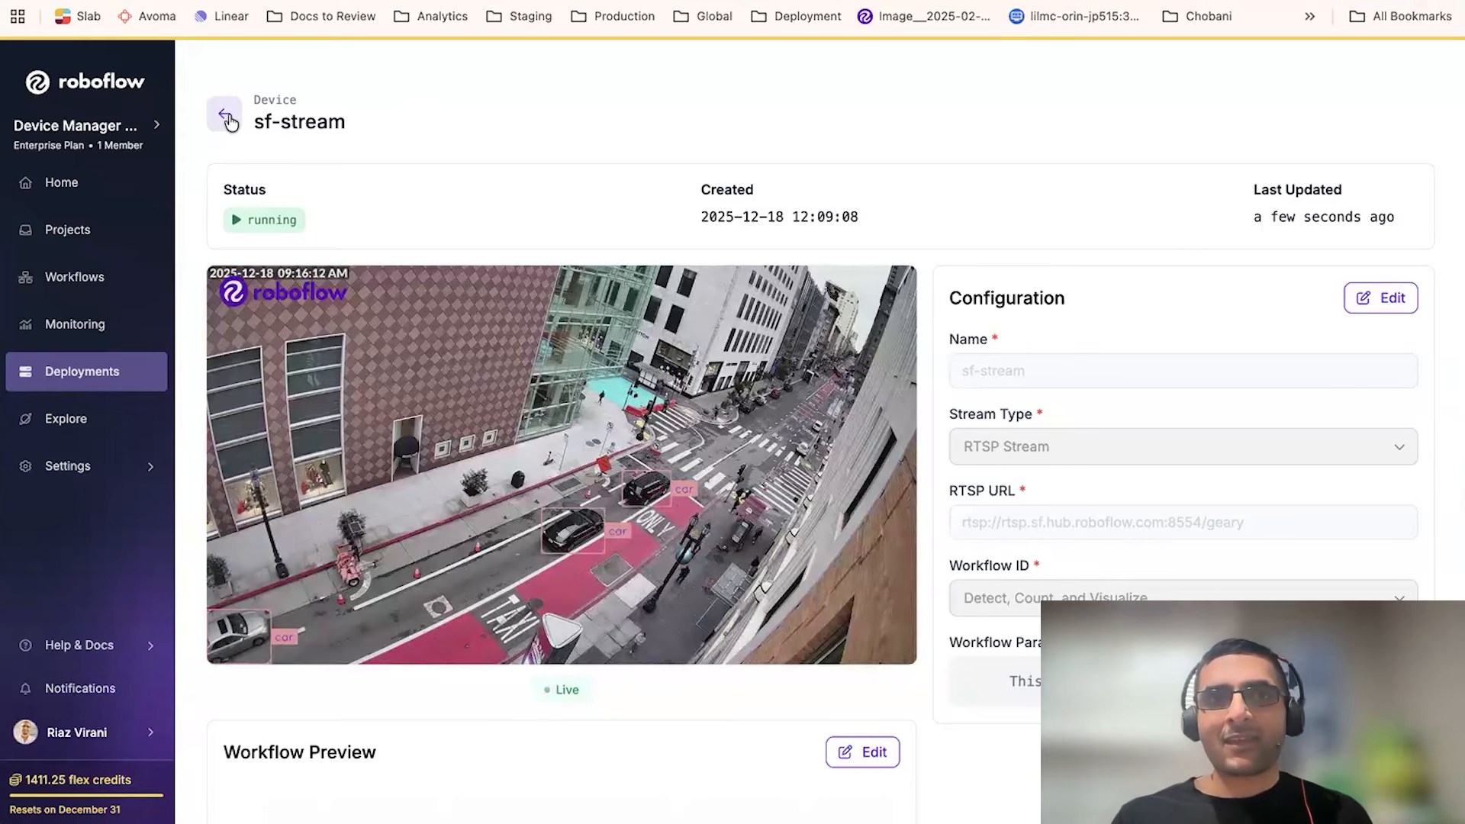
pyautogui.click(229, 122)
pyautogui.click(406, 263)
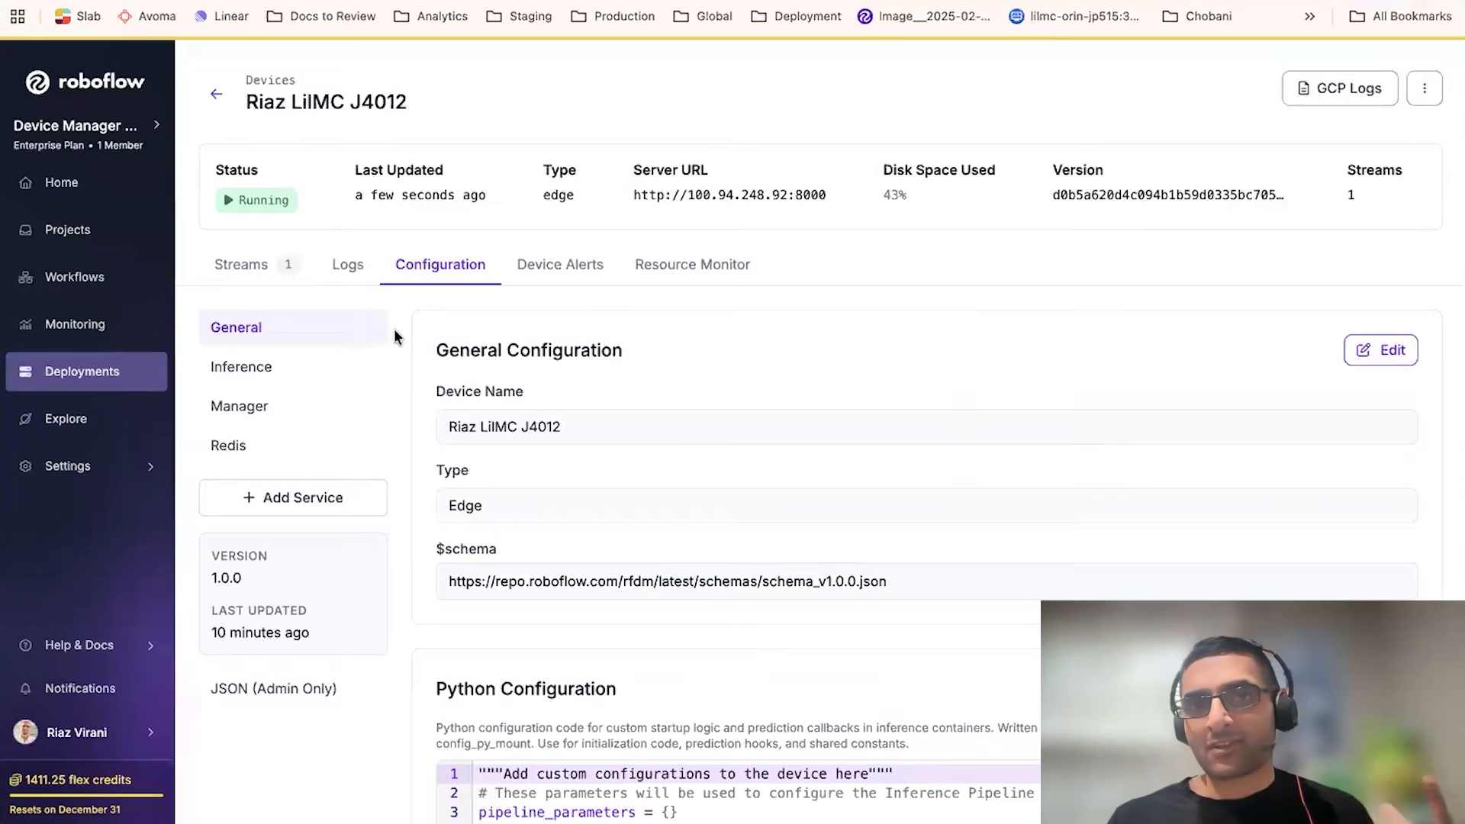